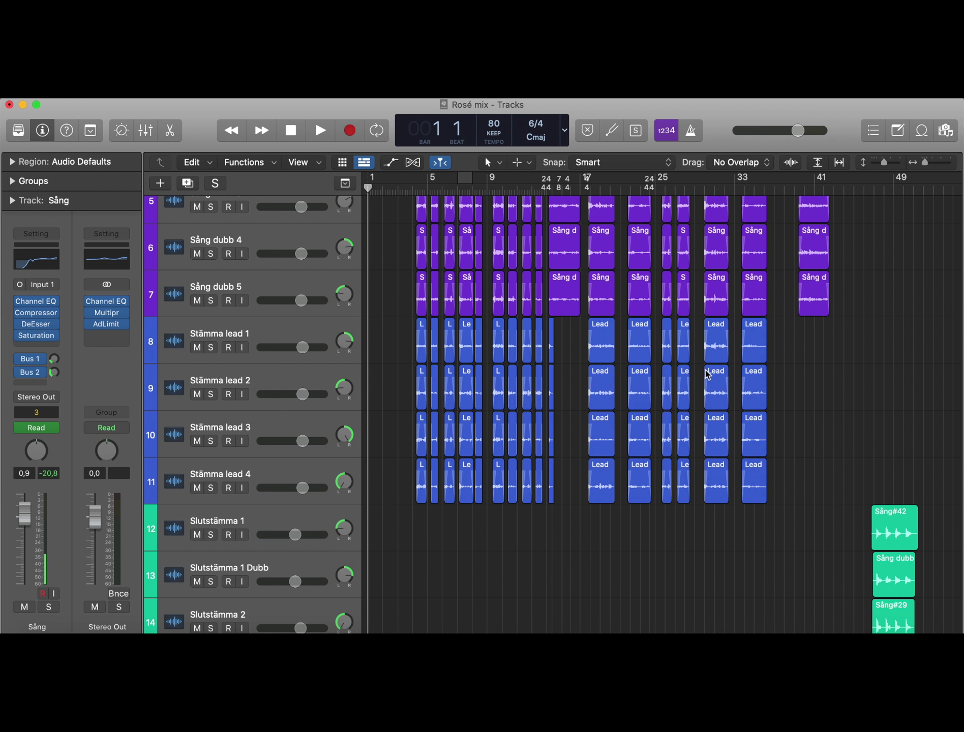
pyautogui.scroll(6, 594, 291)
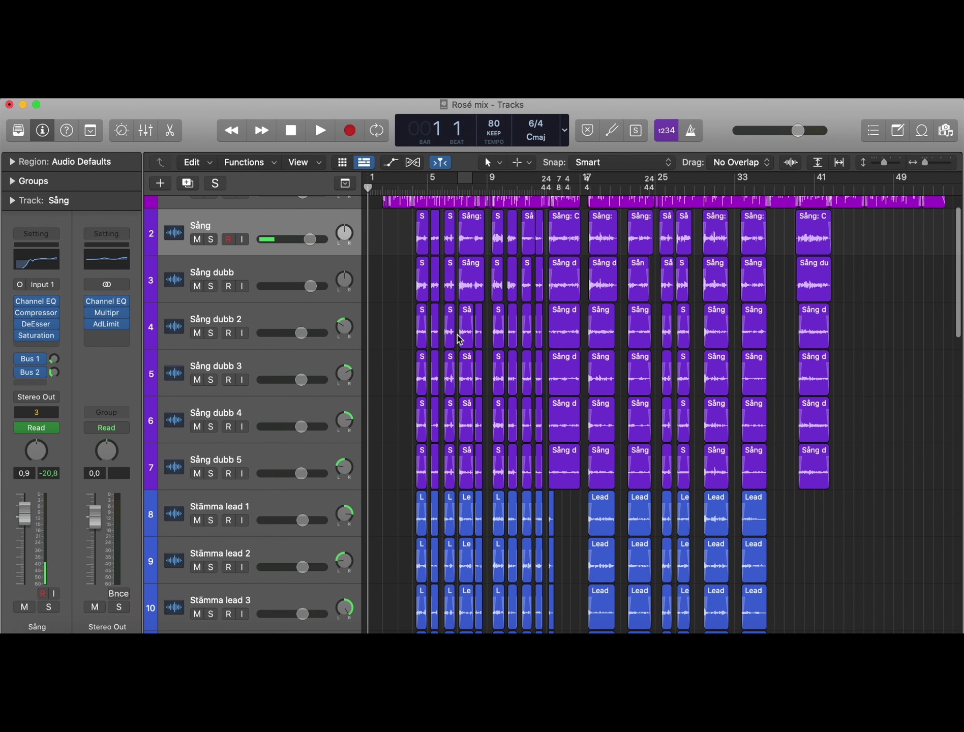
pyautogui.scroll(-3, 461, 340)
pyautogui.scroll(-3, 514, 351)
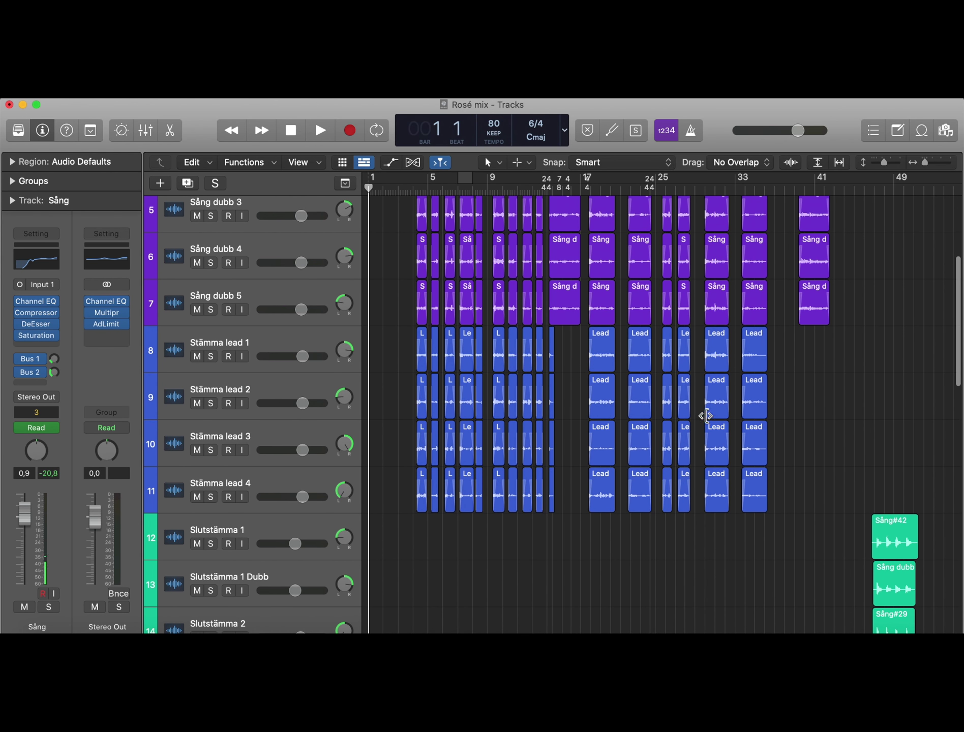
pyautogui.scroll(-12, 705, 416)
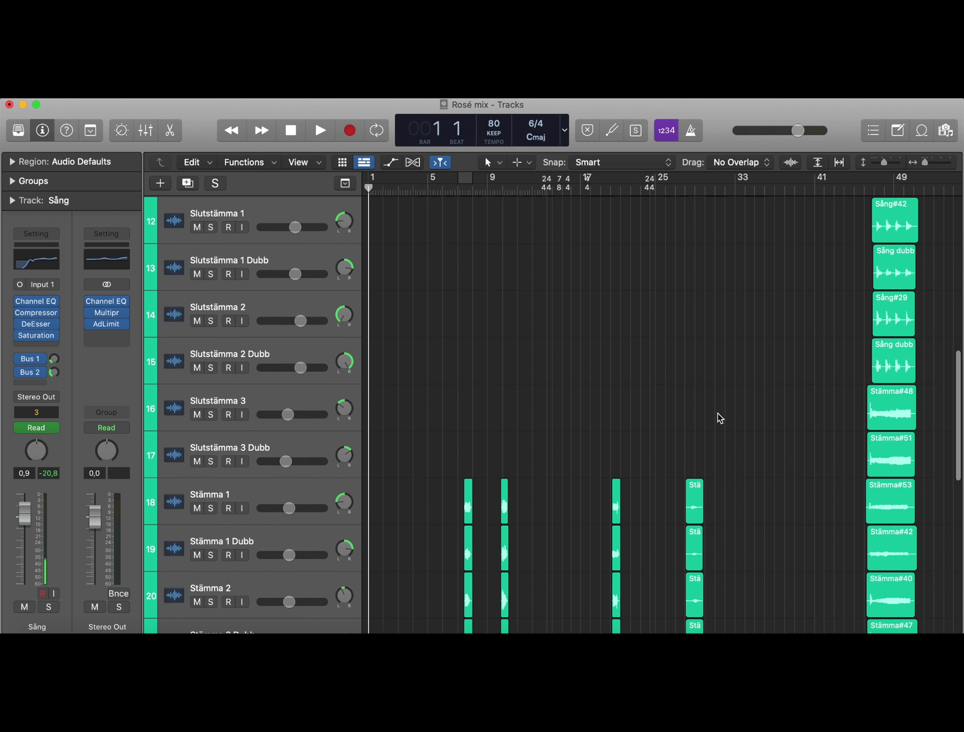
pyautogui.scroll(-10, 652, 491)
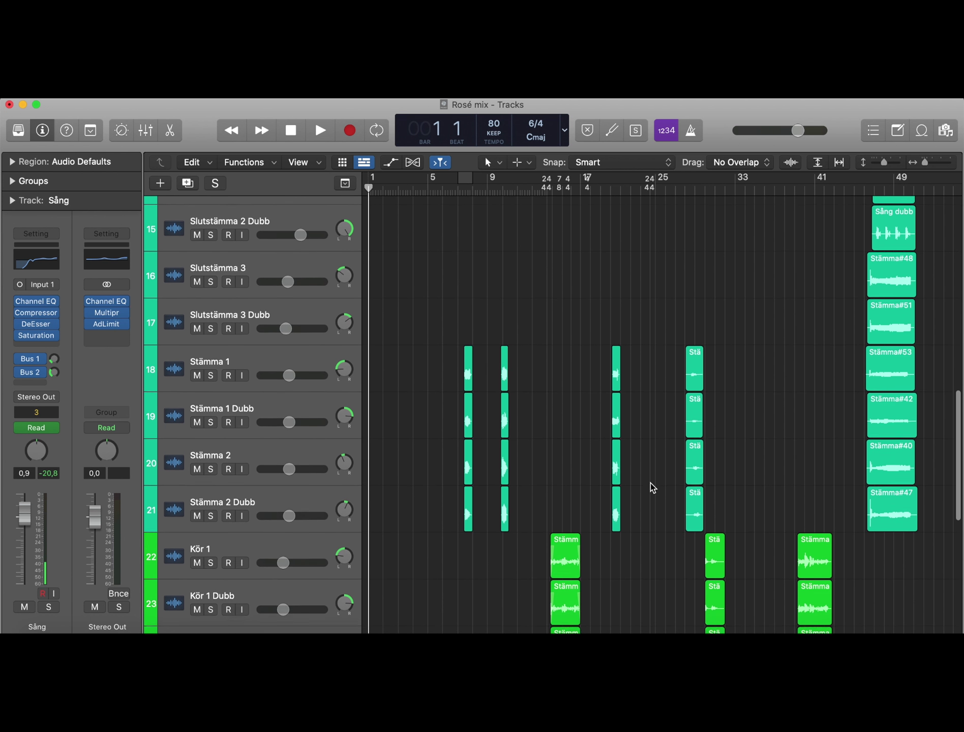
pyautogui.scroll(-1, 652, 487)
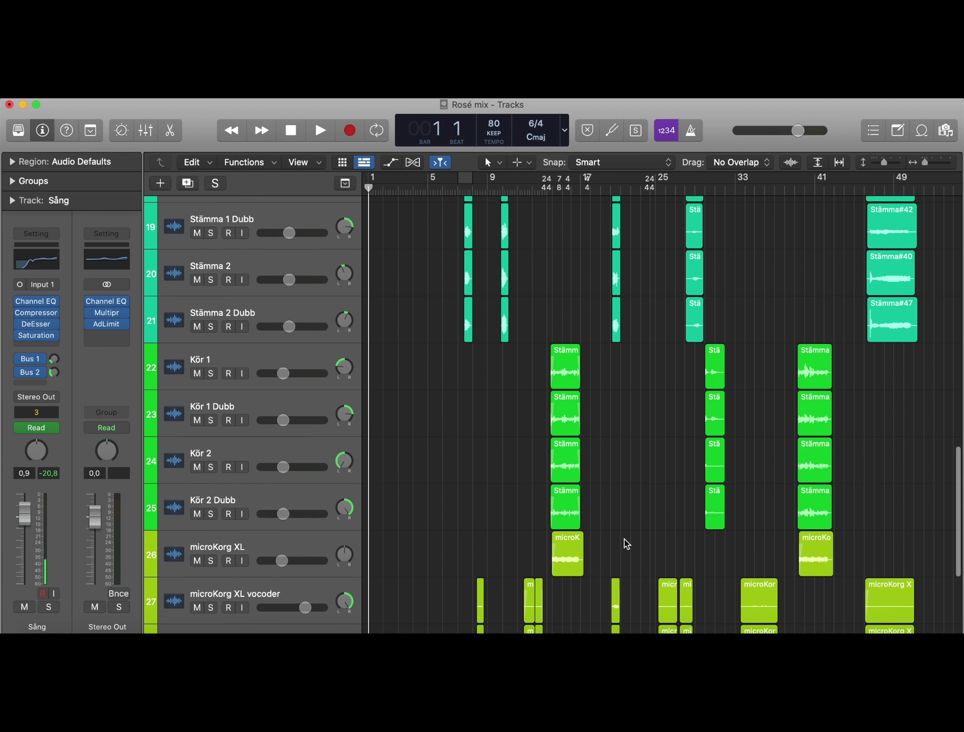
pyautogui.scroll(-3, 635, 488)
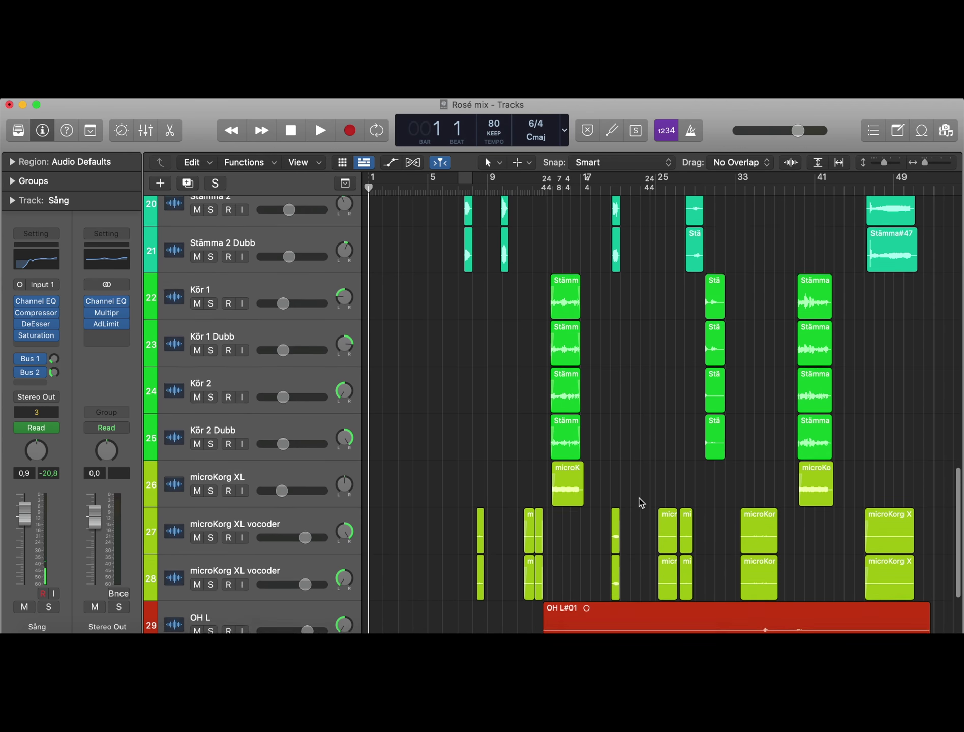
pyautogui.scroll(-2, 629, 463)
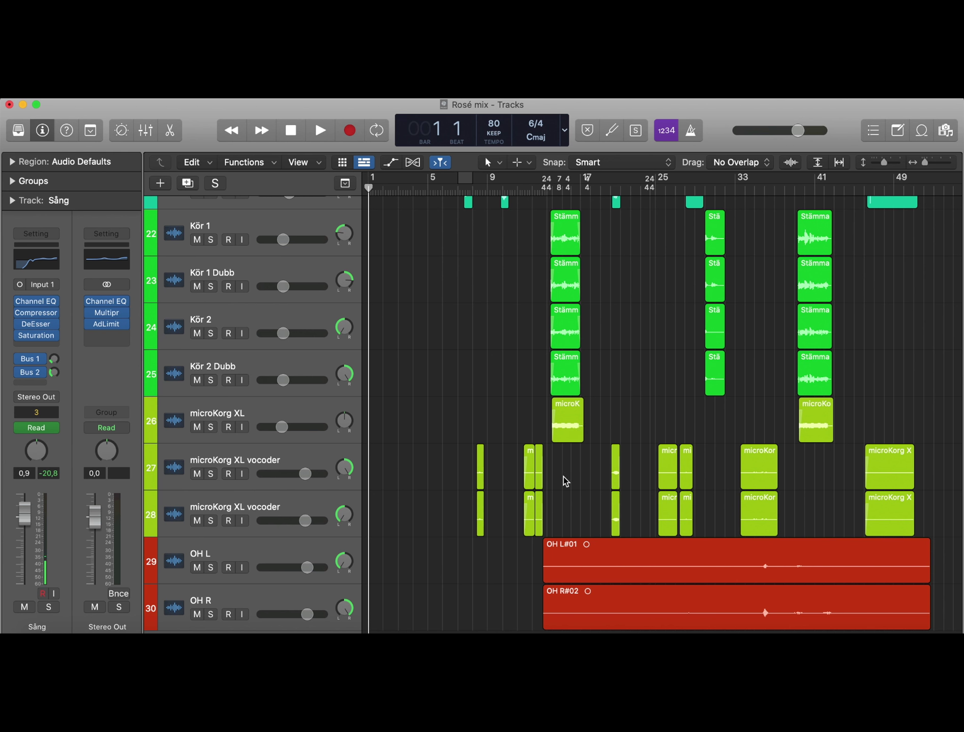
pyautogui.scroll(-1, 508, 488)
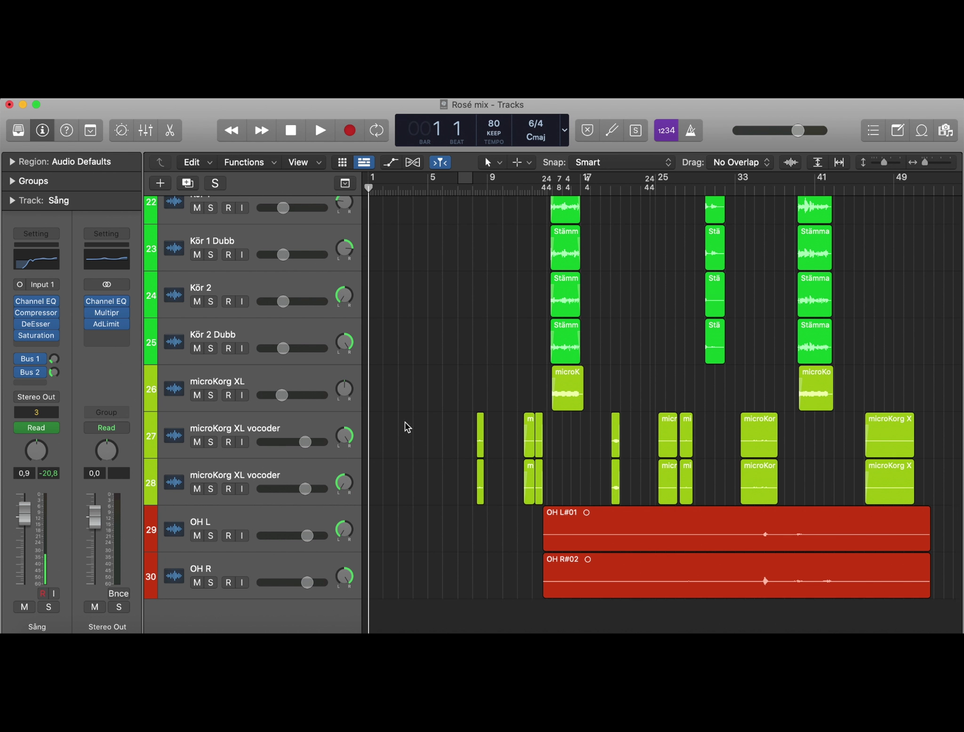
pyautogui.scroll(-1, 482, 470)
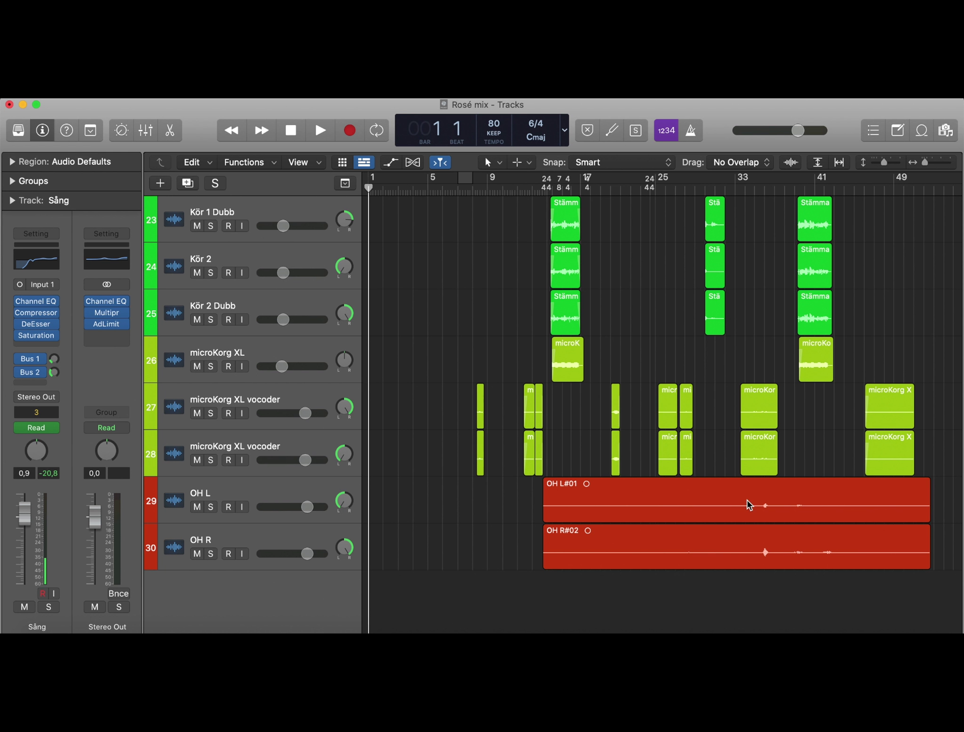
# Step: Enlarge the region waveforms, then play the song from bar 2
pyautogui.click(789, 161)
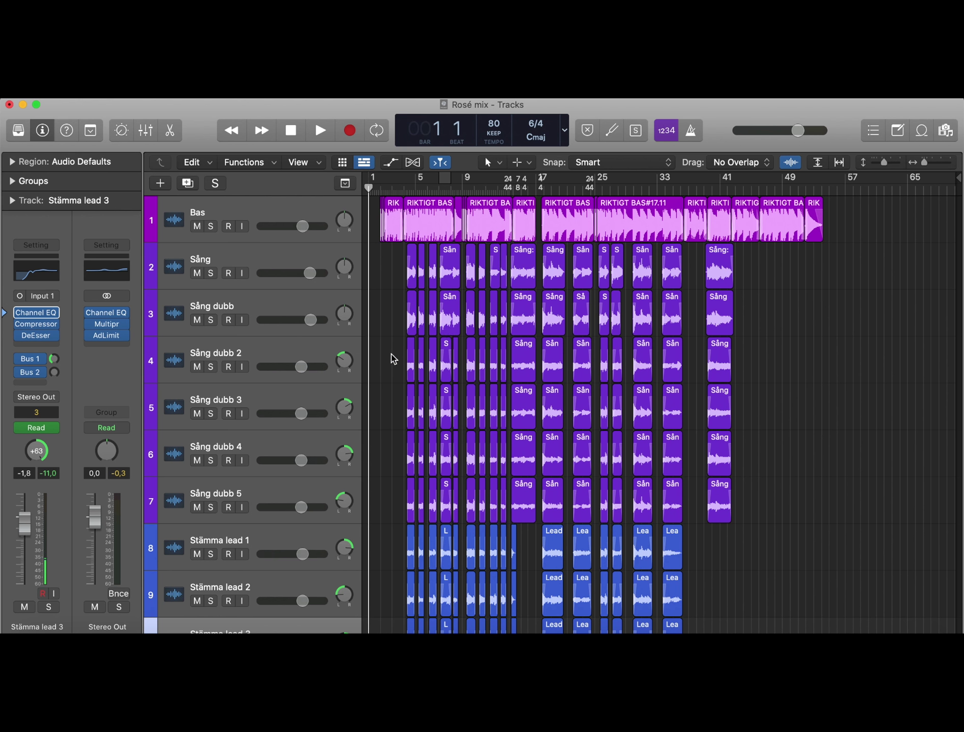
pyautogui.scroll(5, 391, 356)
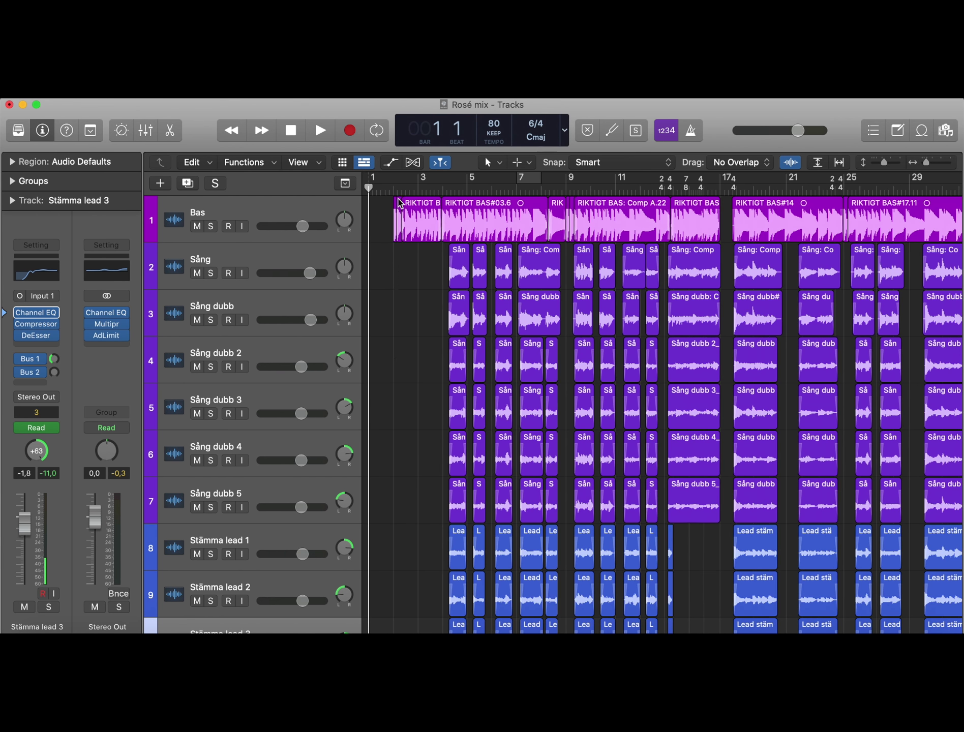
pyautogui.click(395, 187)
pyautogui.press('space')
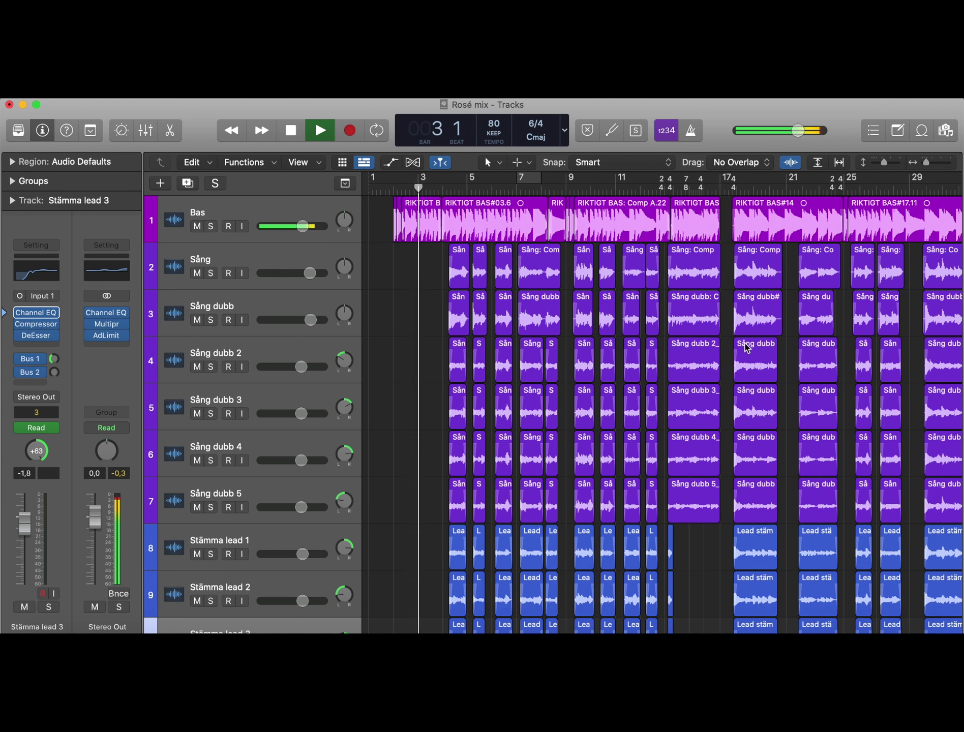
pyautogui.scroll(-5, 745, 347)
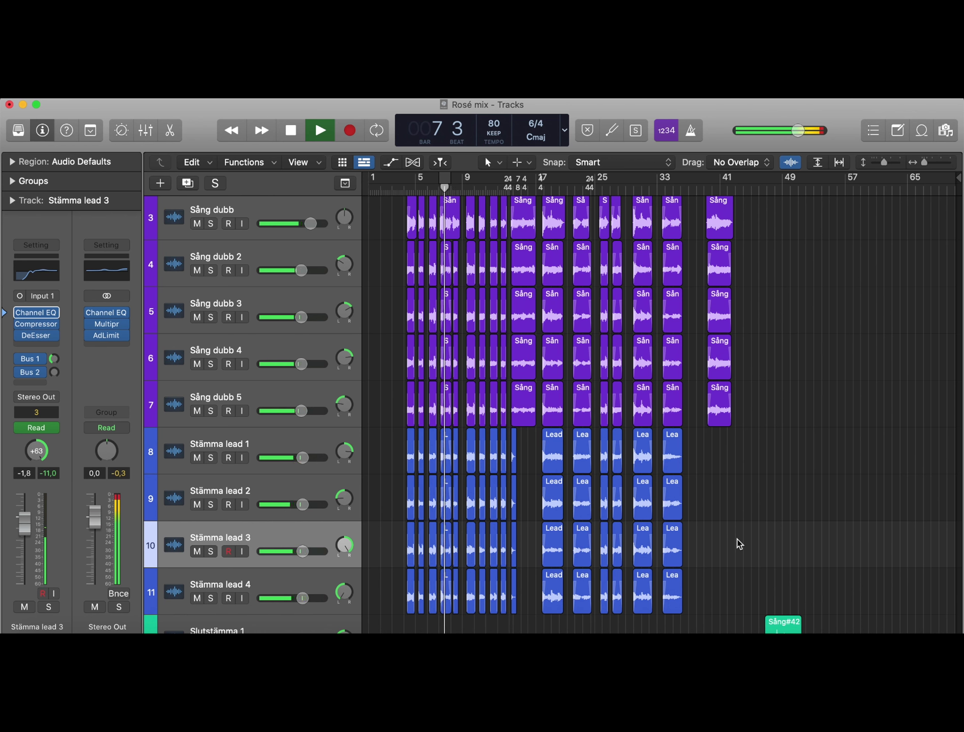
# Step: Scroll through the Kör, microKorg and OH tracks while playback runs on to bar 29
pyautogui.scroll(-8, 739, 544)
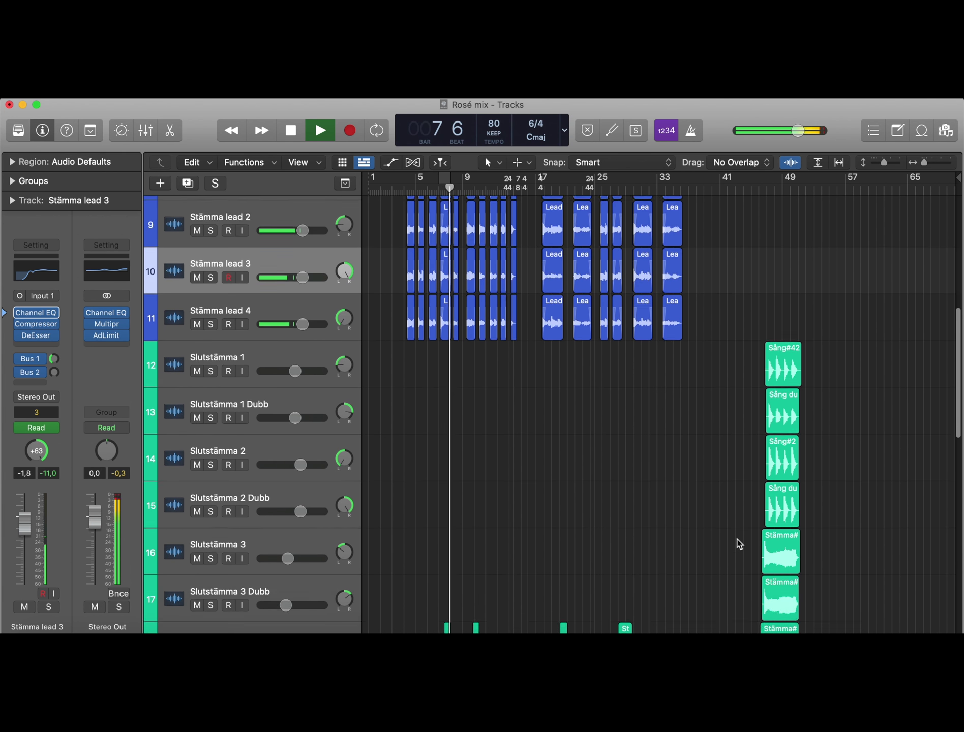
pyautogui.scroll(-6, 739, 543)
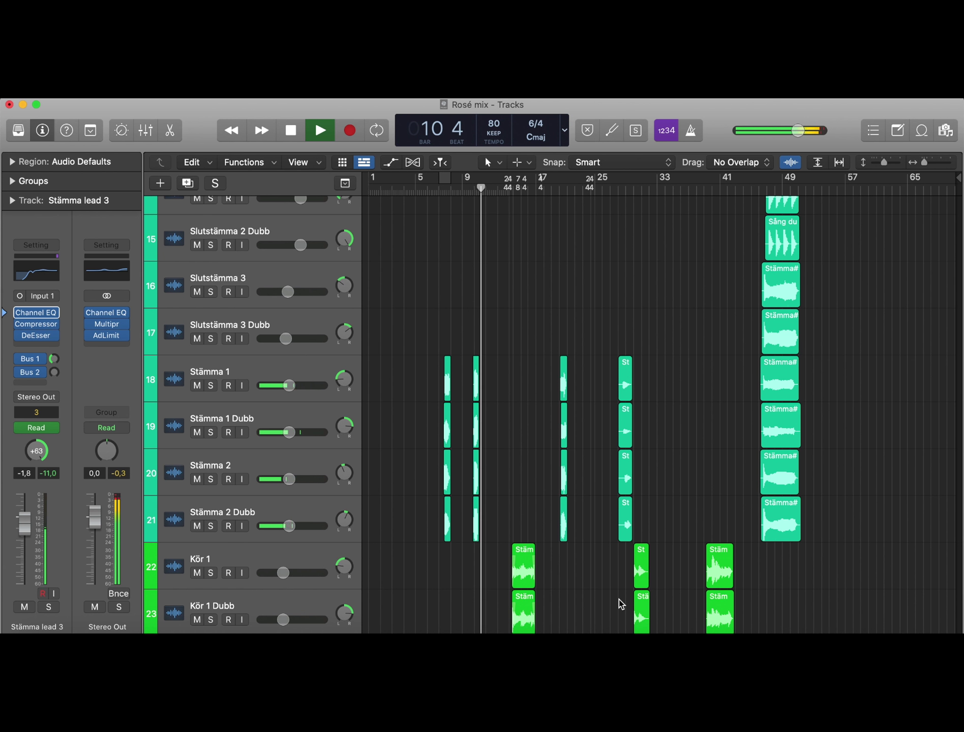
pyautogui.scroll(-1, 621, 604)
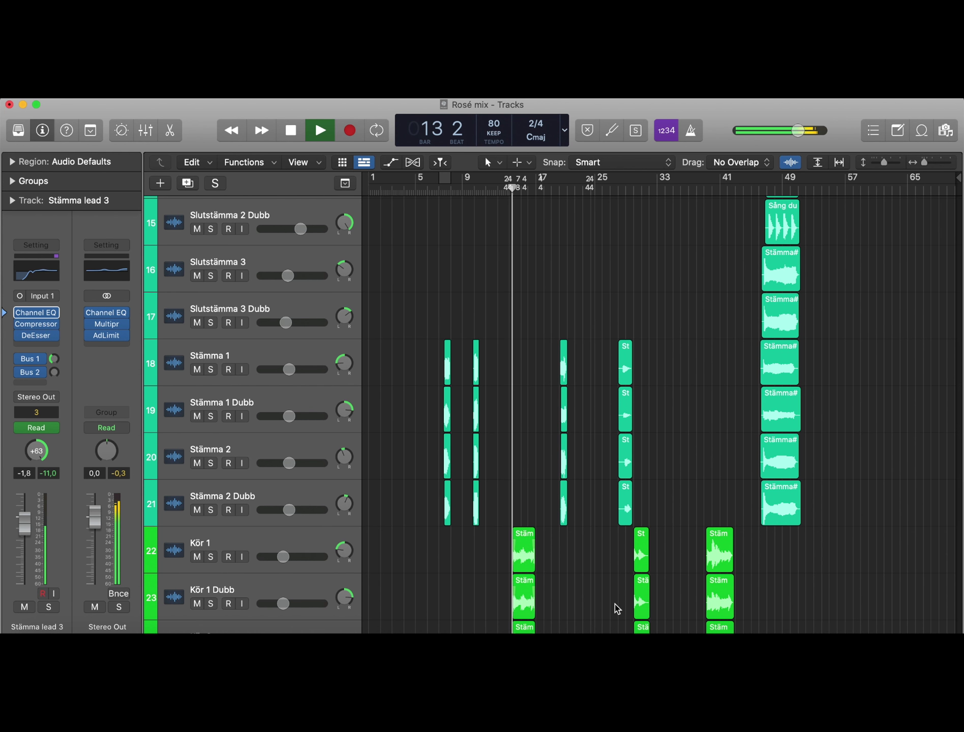
pyautogui.scroll(-6, 605, 607)
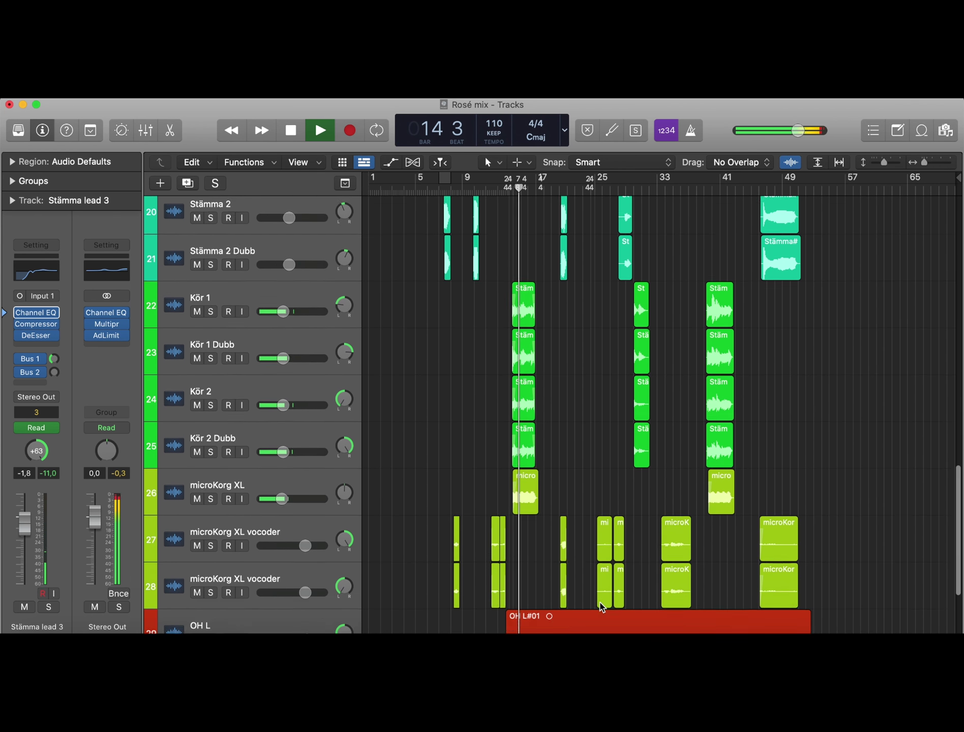
pyautogui.scroll(-1, 601, 608)
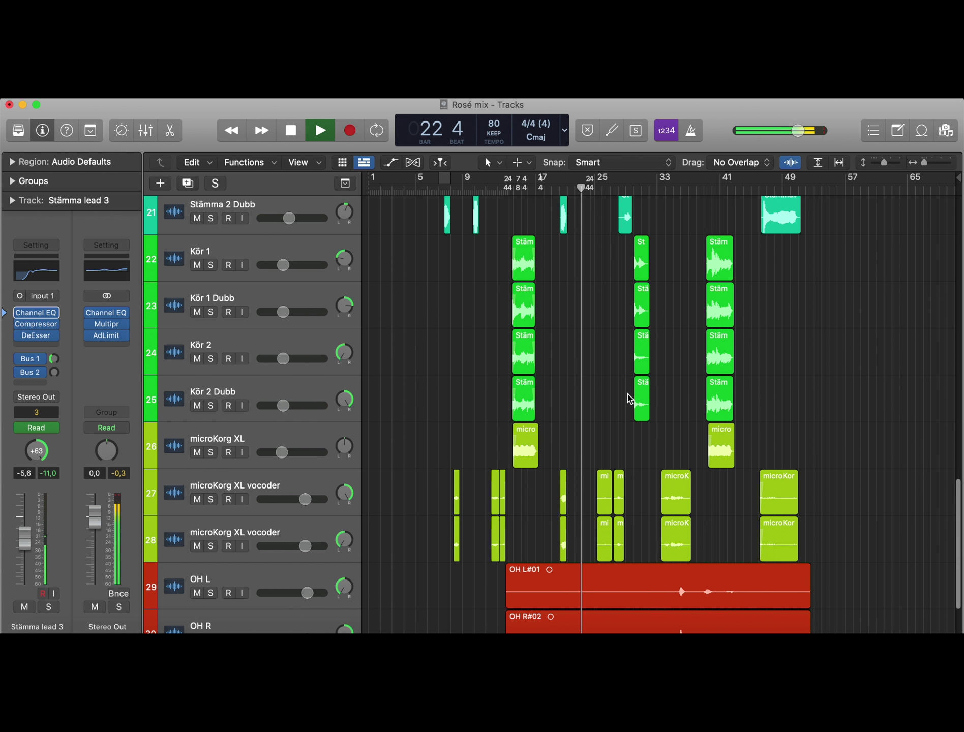
pyautogui.scroll(3, 630, 399)
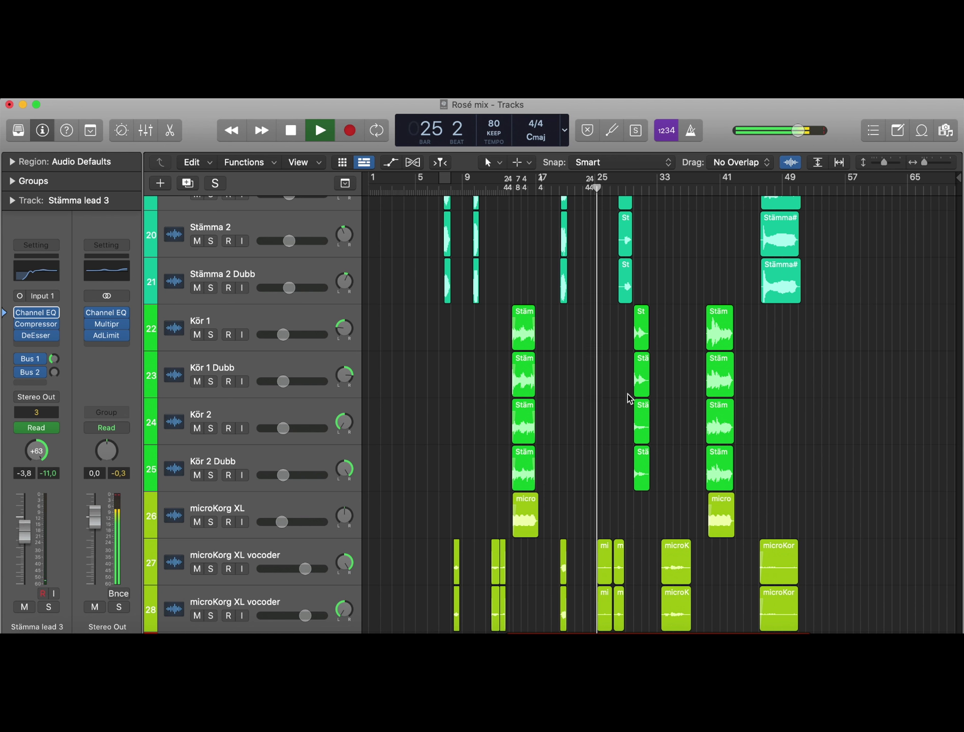
pyautogui.scroll(-5, 629, 398)
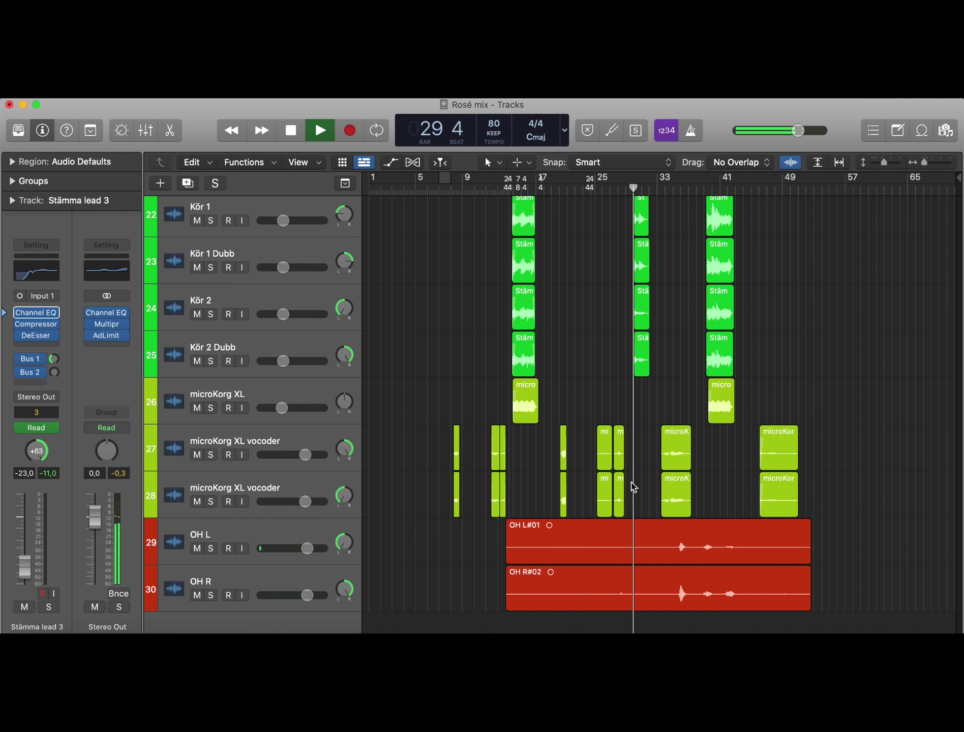
# Step: Zoom the timeline in around the playhead during playback, then back out
pyautogui.scroll(4, 630, 486)
pyautogui.press('super+Right')
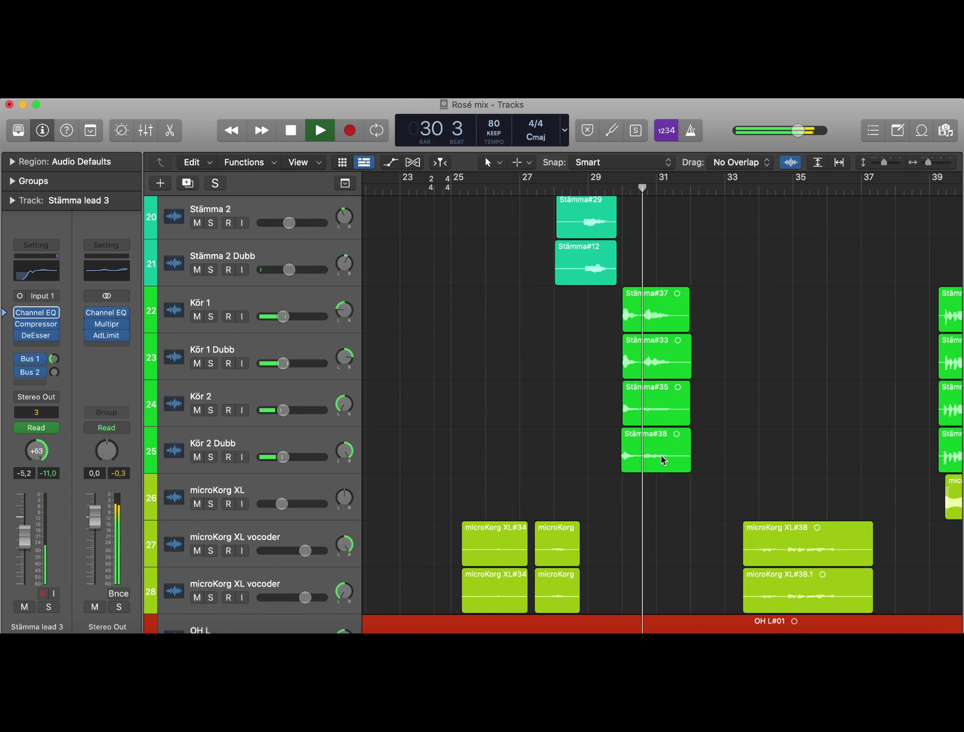
pyautogui.scroll(3, 662, 460)
pyautogui.scroll(12, 662, 460)
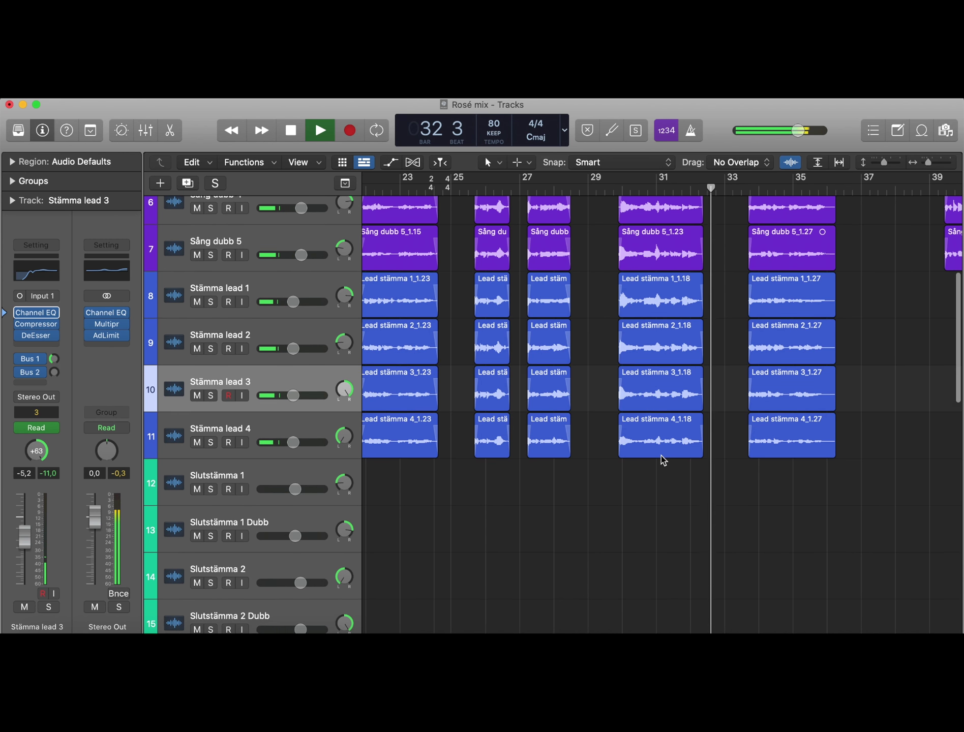
pyautogui.scroll(-10, 661, 456)
pyautogui.press('super+Left')
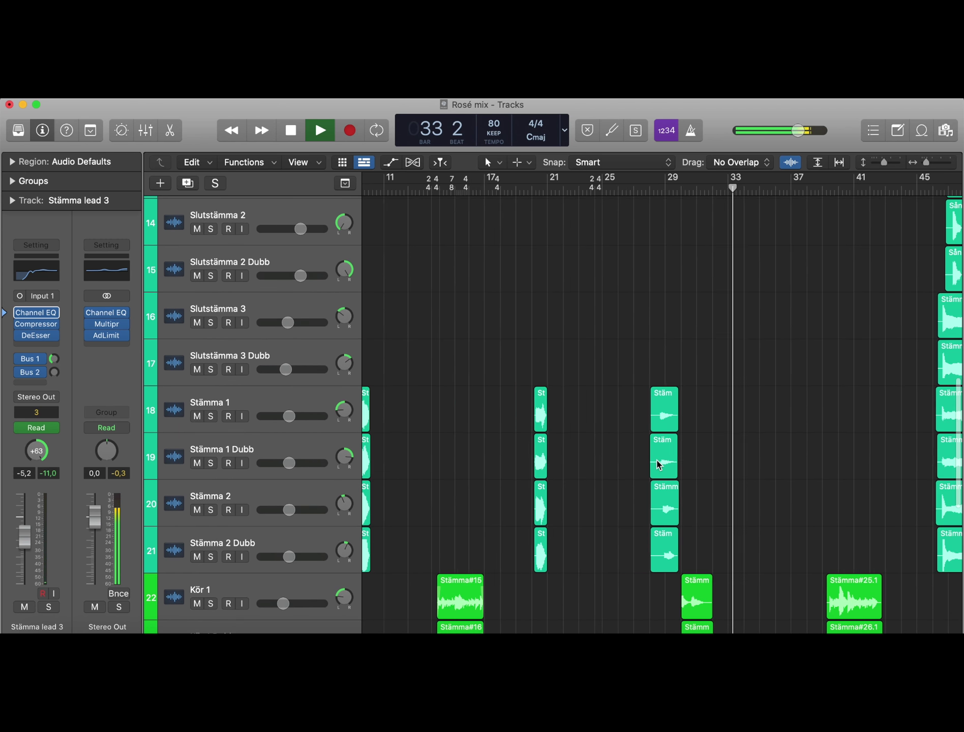
# Step: Follow playback to the Slutstämma and Stämma ending-harmony regions around bars 49–52
pyautogui.scroll(-6, 657, 463)
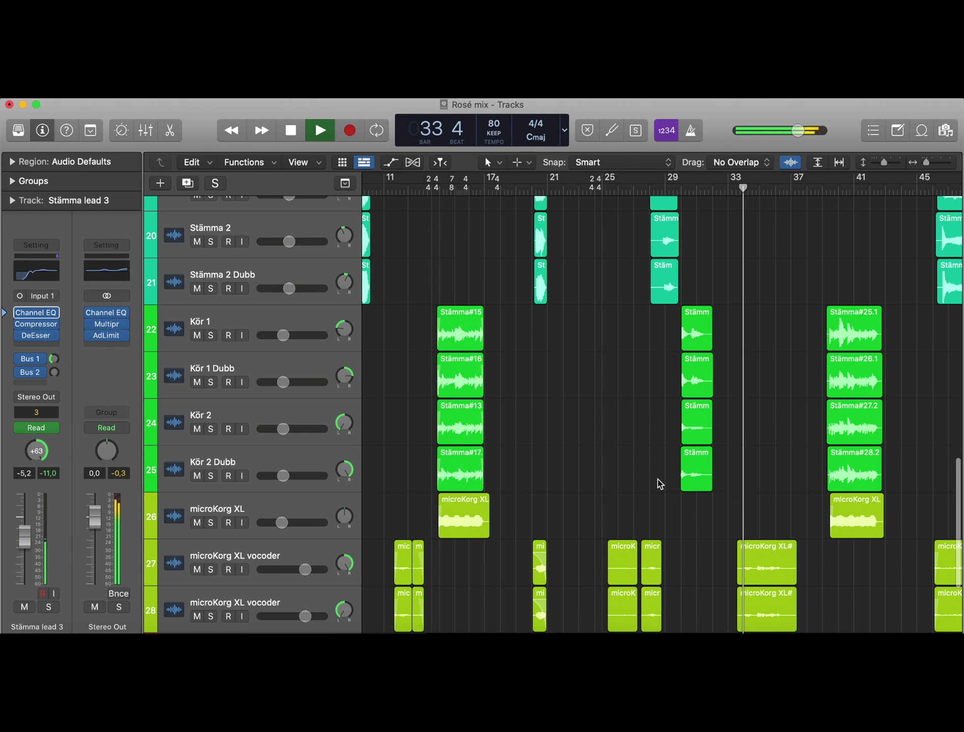
pyautogui.scroll(-2, 659, 483)
pyautogui.hscroll(1, 659, 484)
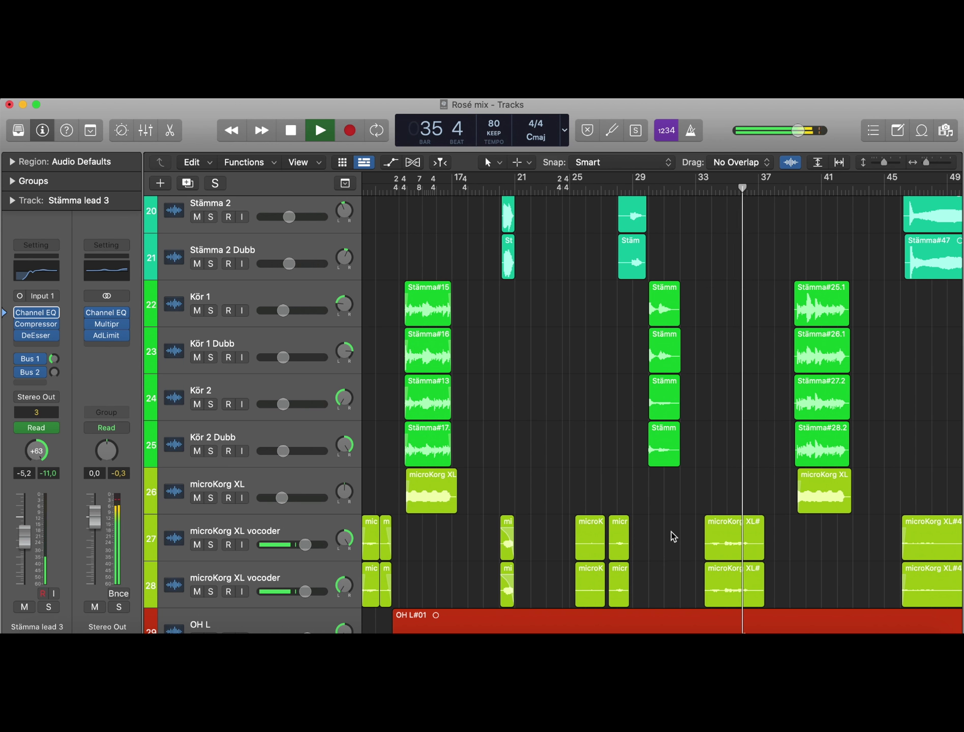
pyautogui.scroll(-2, 673, 536)
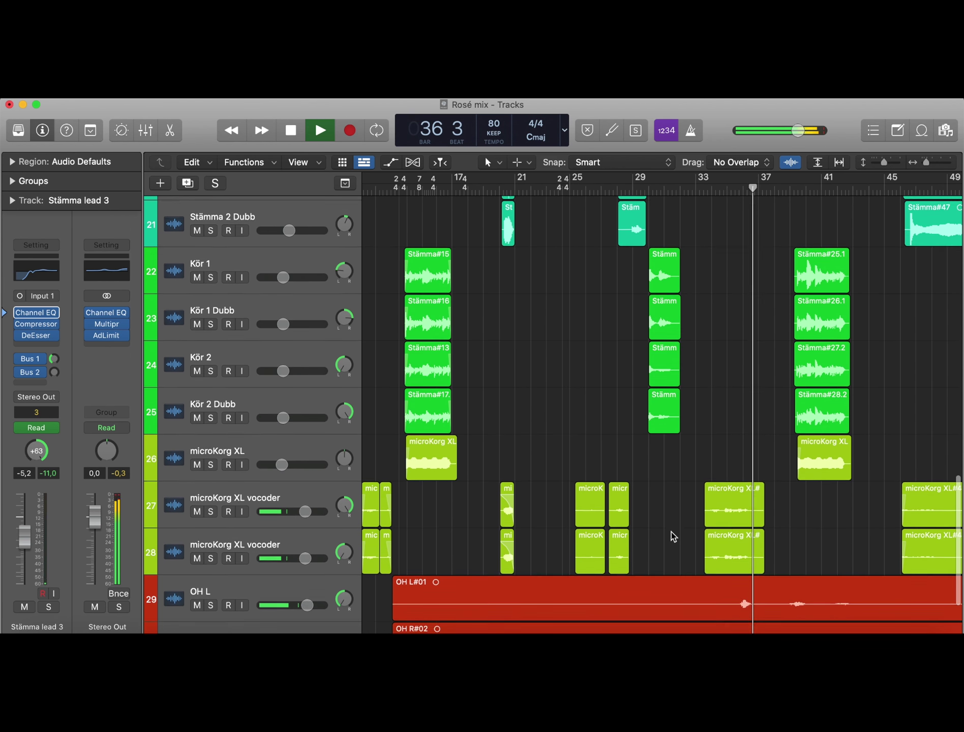
pyautogui.scroll(-2, 674, 536)
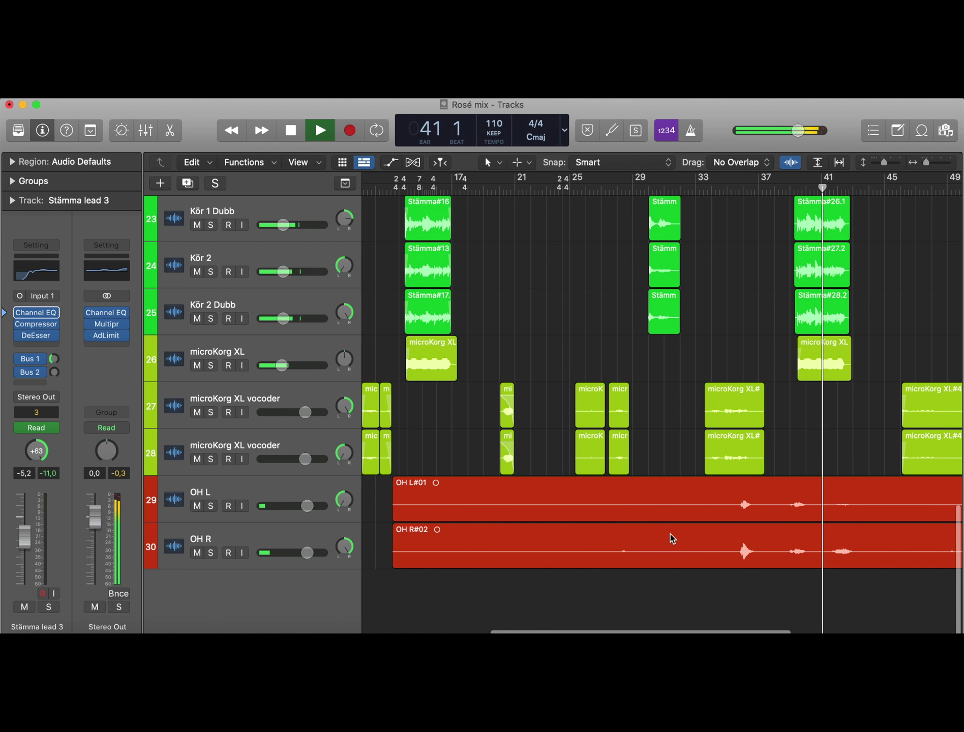
pyautogui.scroll(-3, 686, 516)
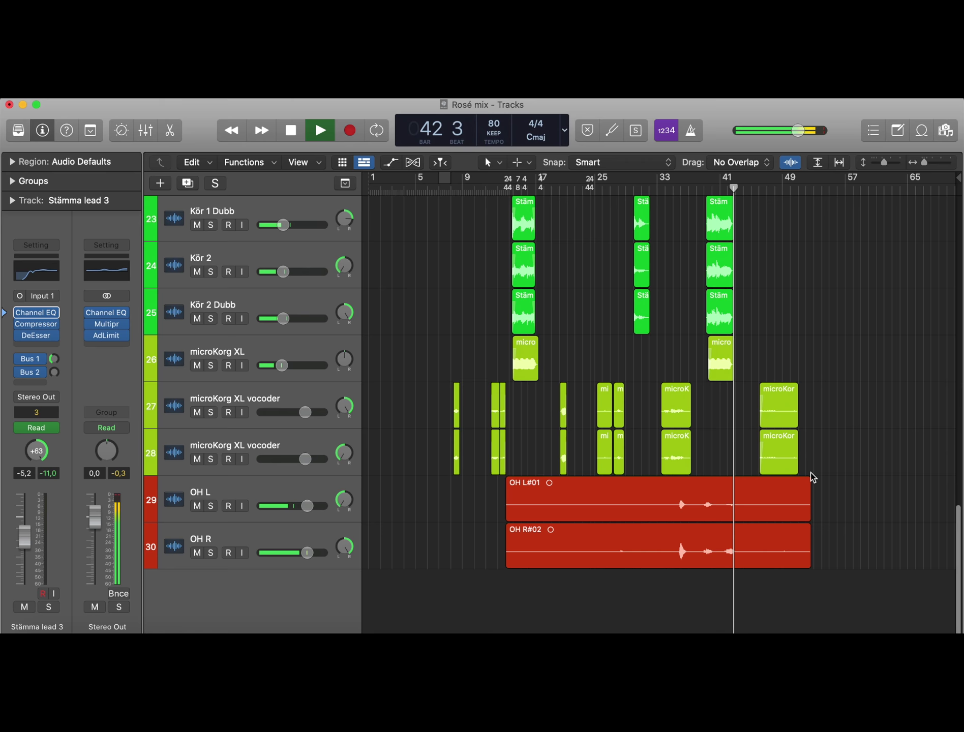
pyautogui.scroll(6, 812, 476)
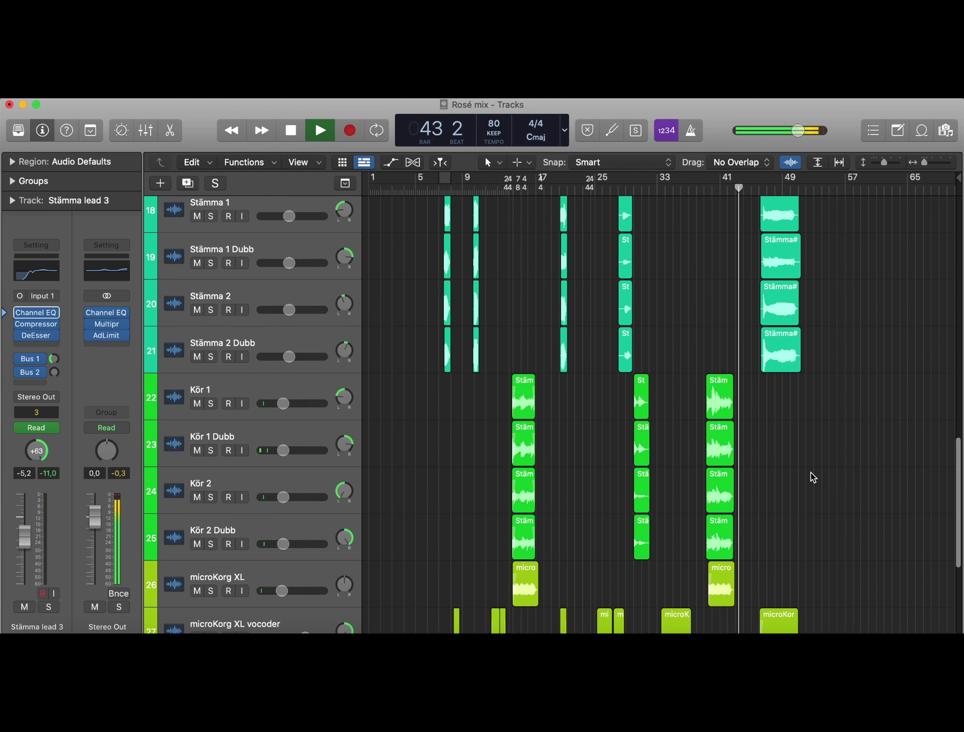
pyautogui.scroll(5, 810, 473)
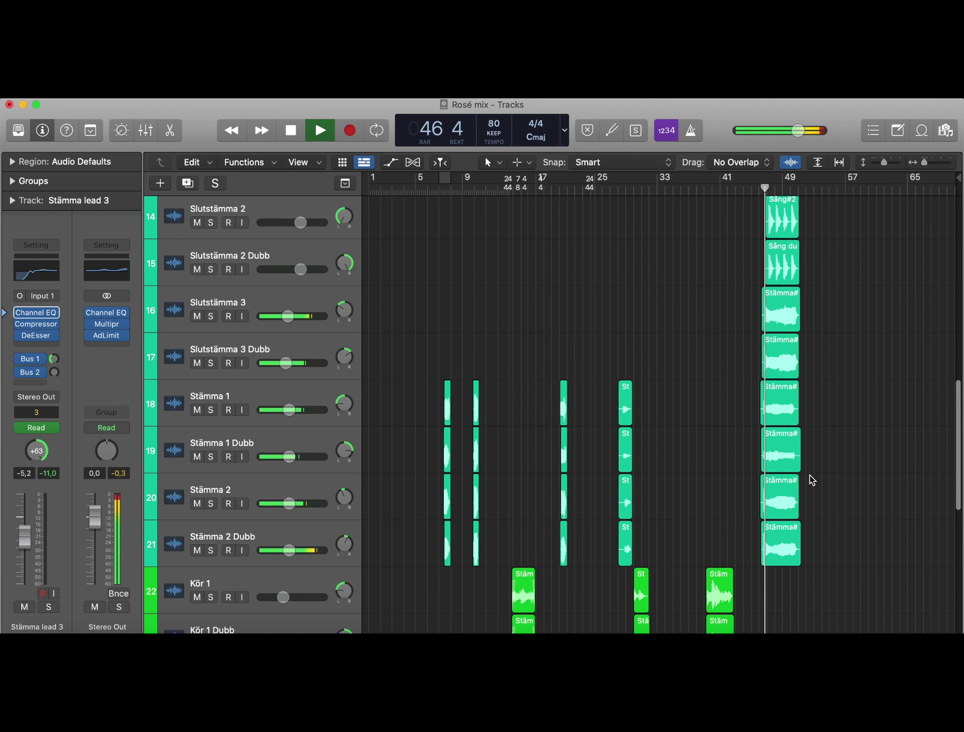
pyautogui.scroll(6, 810, 471)
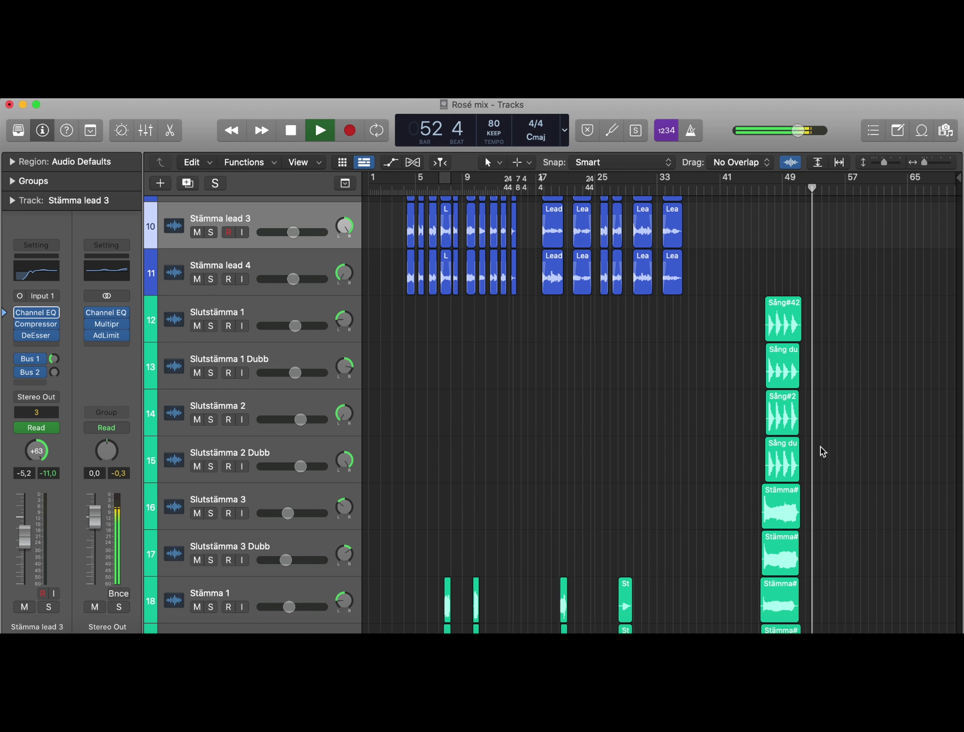
# Step: Stop playback and bring bars 1–19 into view
pyautogui.press('space')
pyautogui.scroll(10, 573, 407)
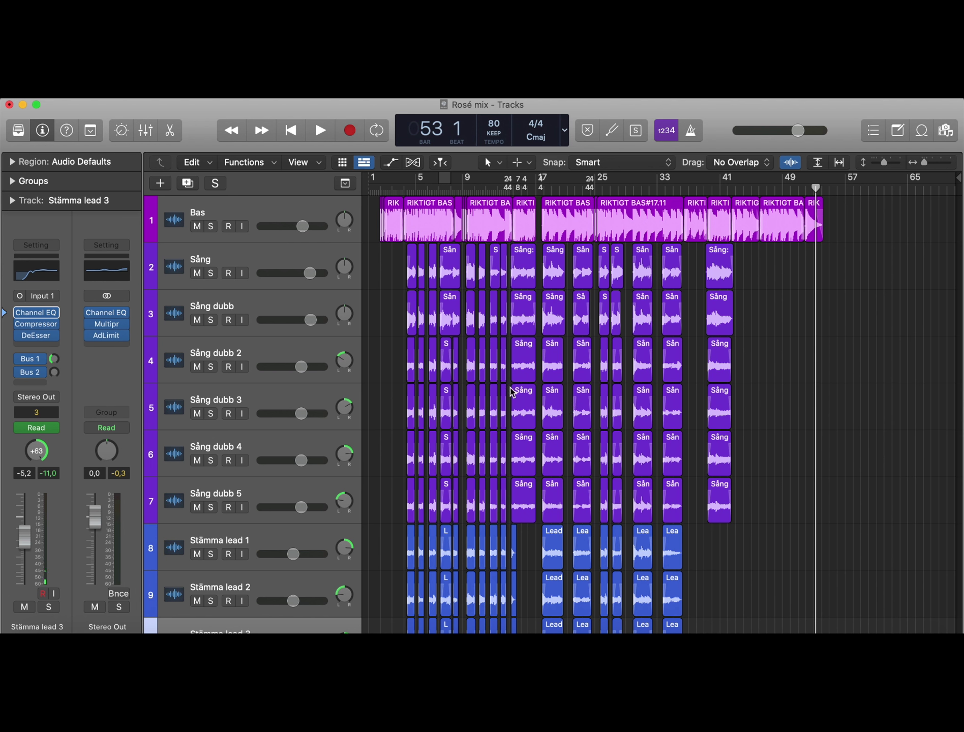
pyautogui.scroll(2, 399, 378)
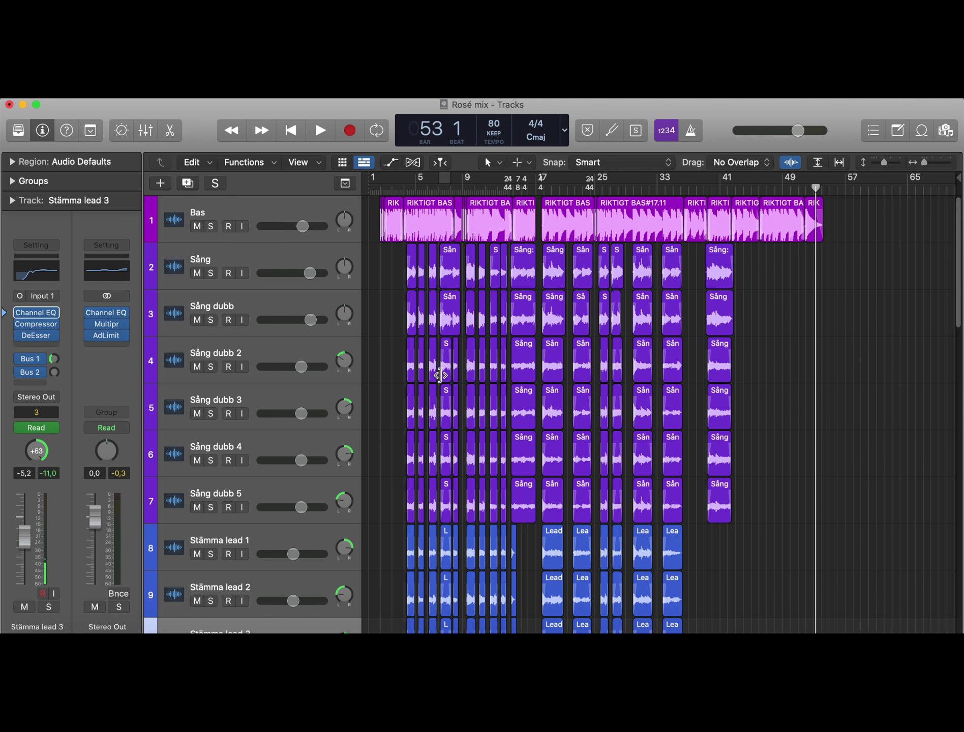
pyautogui.scroll(5, 471, 383)
pyautogui.hscroll(-15, 471, 385)
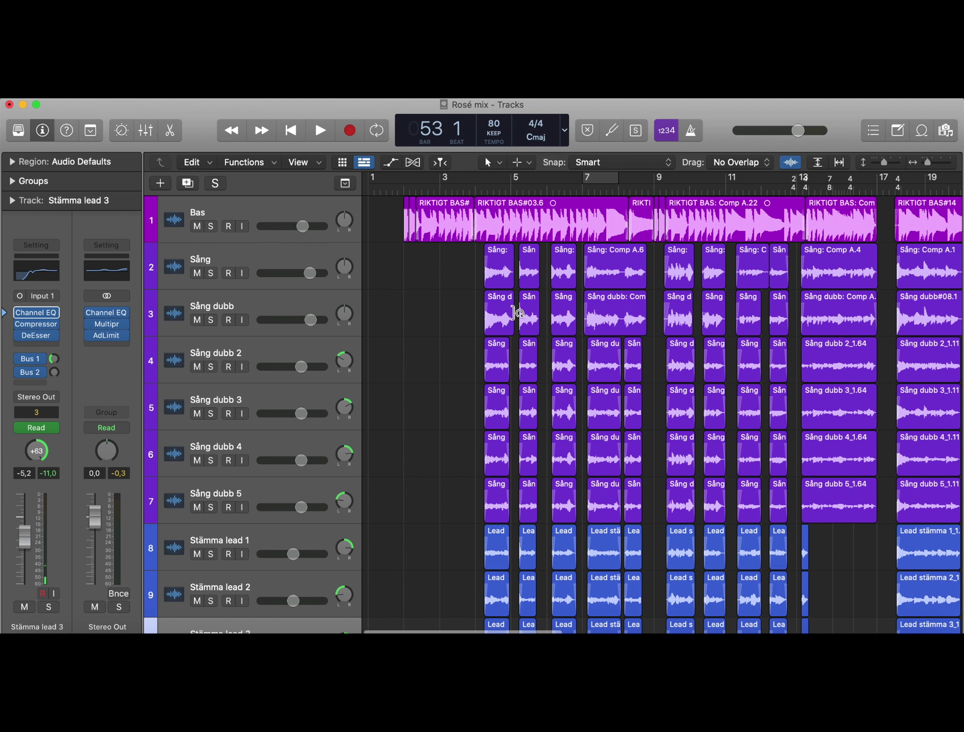
# Step: Select the Sång, Sång dubb, Sång dubb 2 and 3 tracks in turn, ending on Sång dubb 5
pyautogui.click(317, 257)
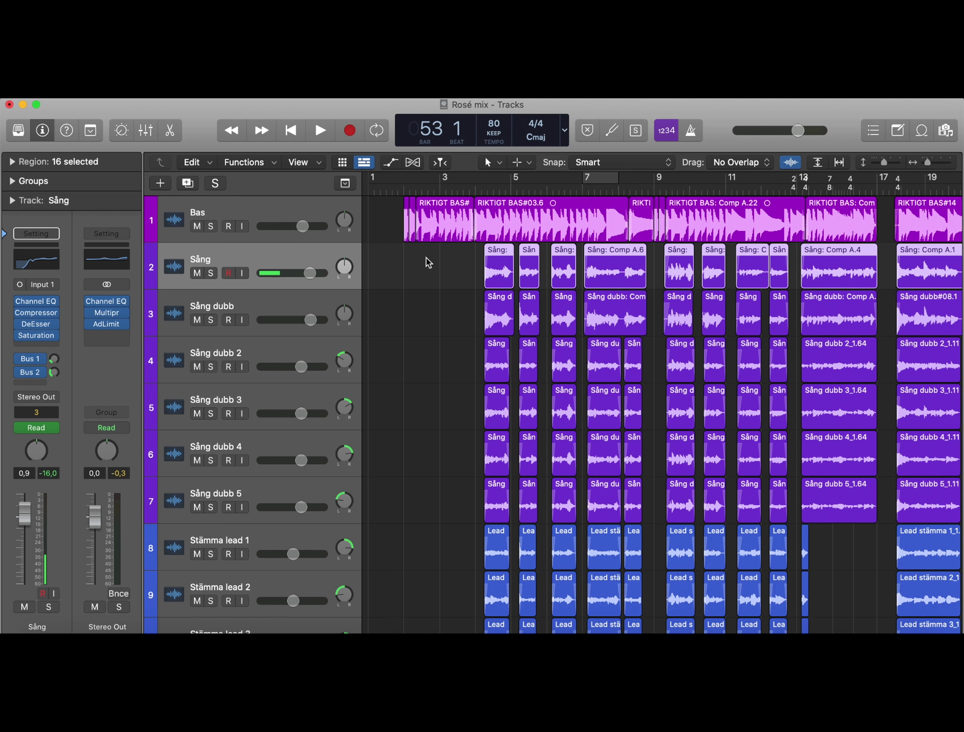
pyautogui.click(346, 303)
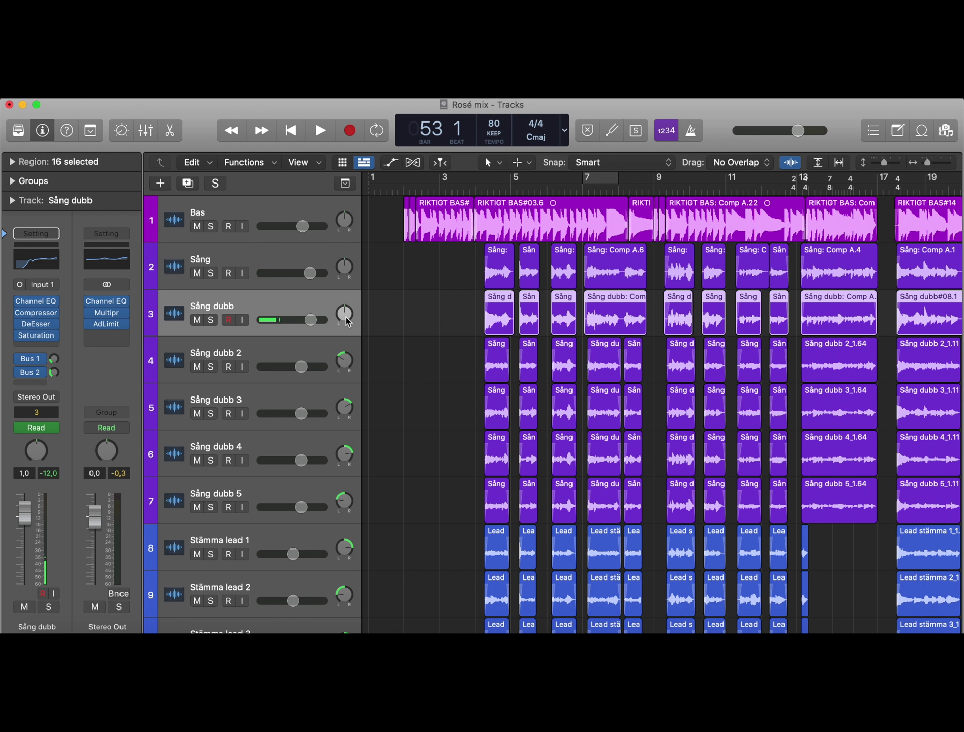
pyautogui.click(321, 355)
pyautogui.click(314, 400)
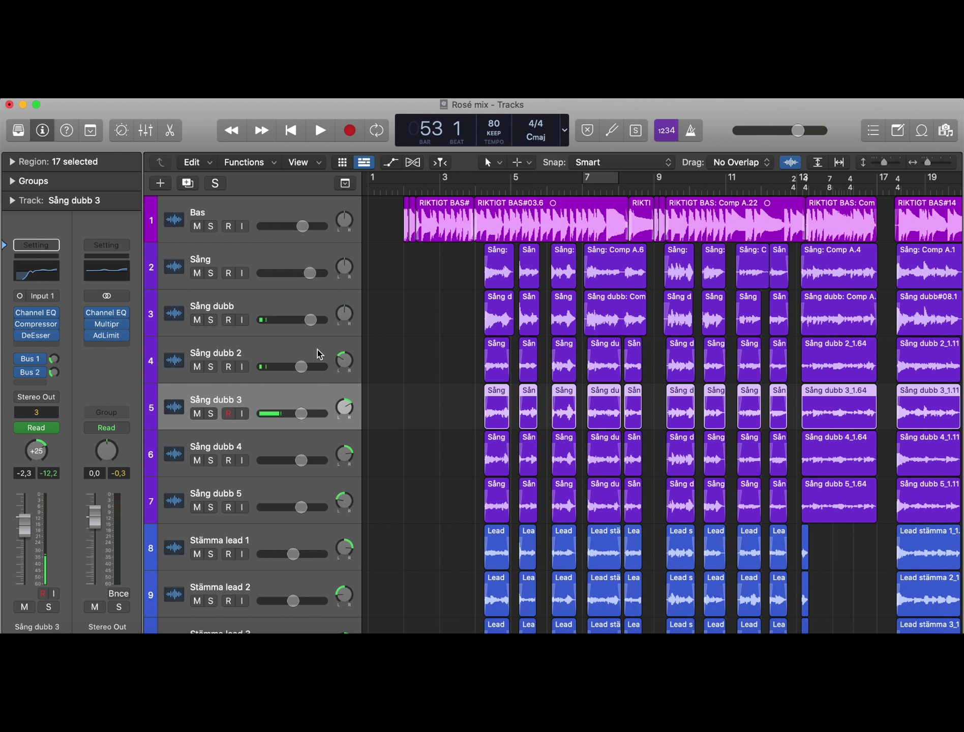
pyautogui.click(317, 349)
pyautogui.click(316, 400)
pyautogui.press('Down')
pyautogui.press('Down')
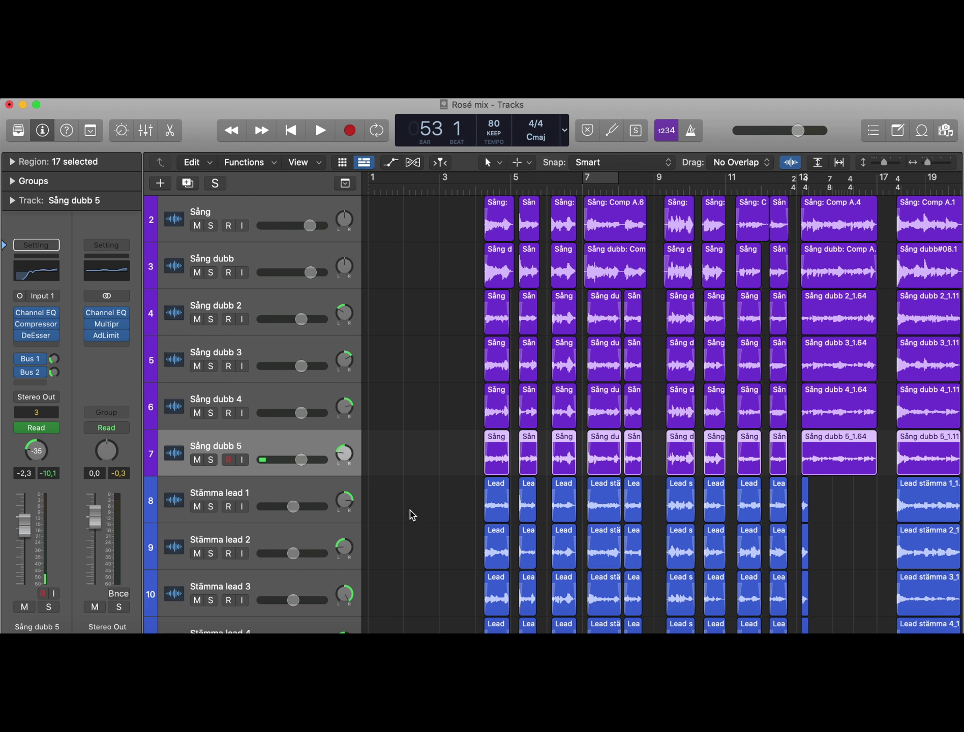
# Step: Zoom in closely on the selected vocal regions around bars 4–6
pyautogui.scroll(-1, 410, 512)
pyautogui.press('super+Right')
pyautogui.press('super+Right')
pyautogui.press('super+Right')
pyautogui.press('super+Right')
pyautogui.press('super+Right')
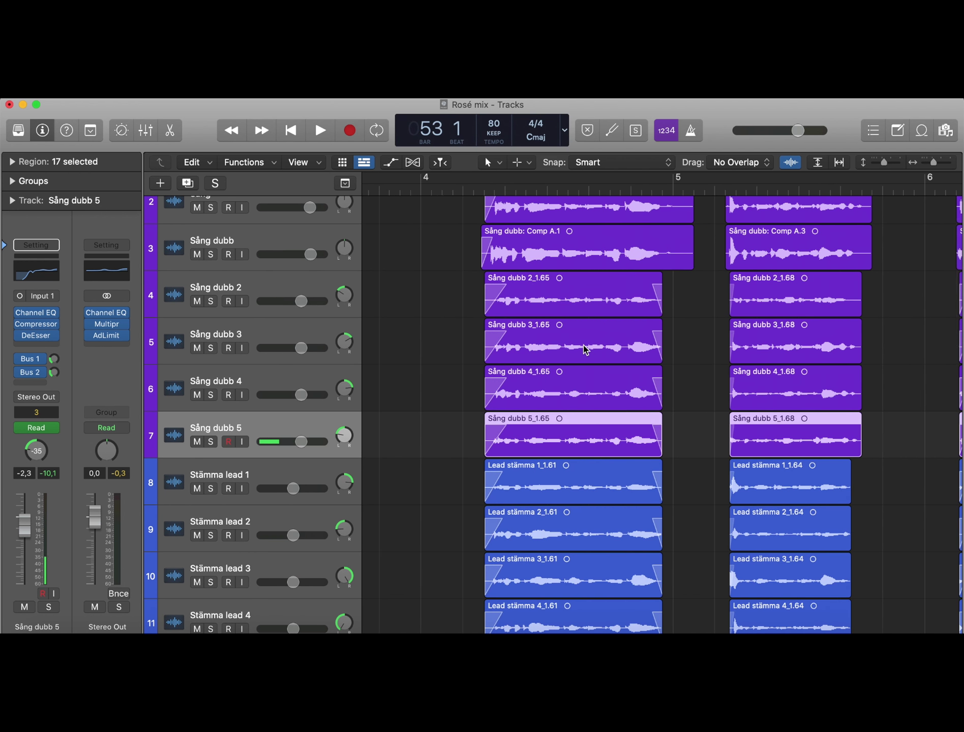
pyautogui.scroll(4, 586, 350)
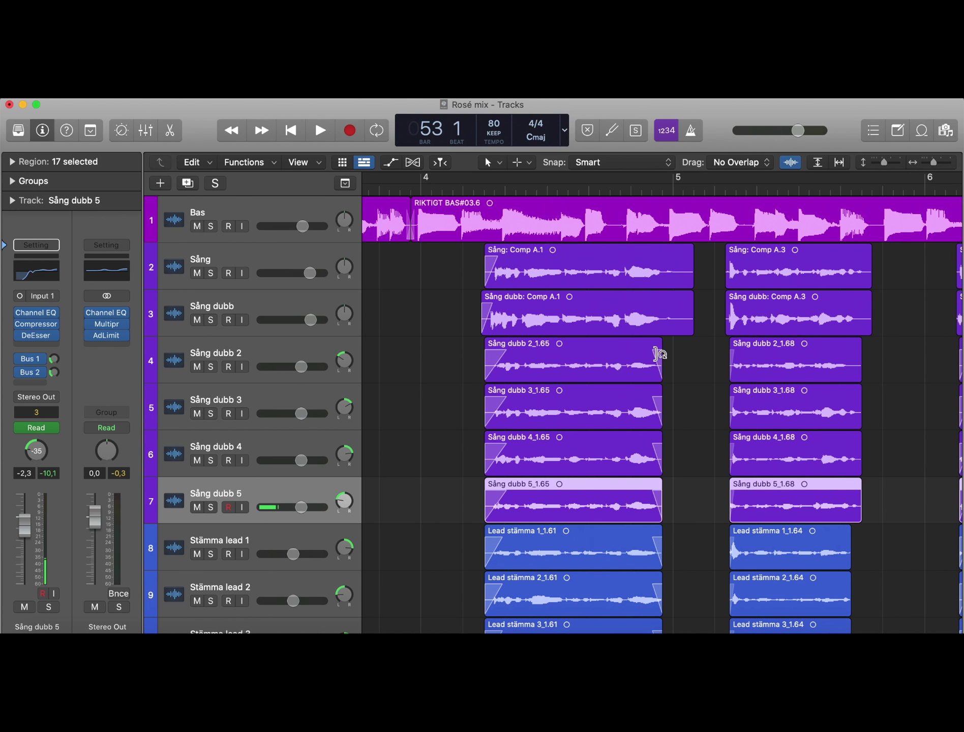
pyautogui.press('super+Right')
pyautogui.press('super+Right')
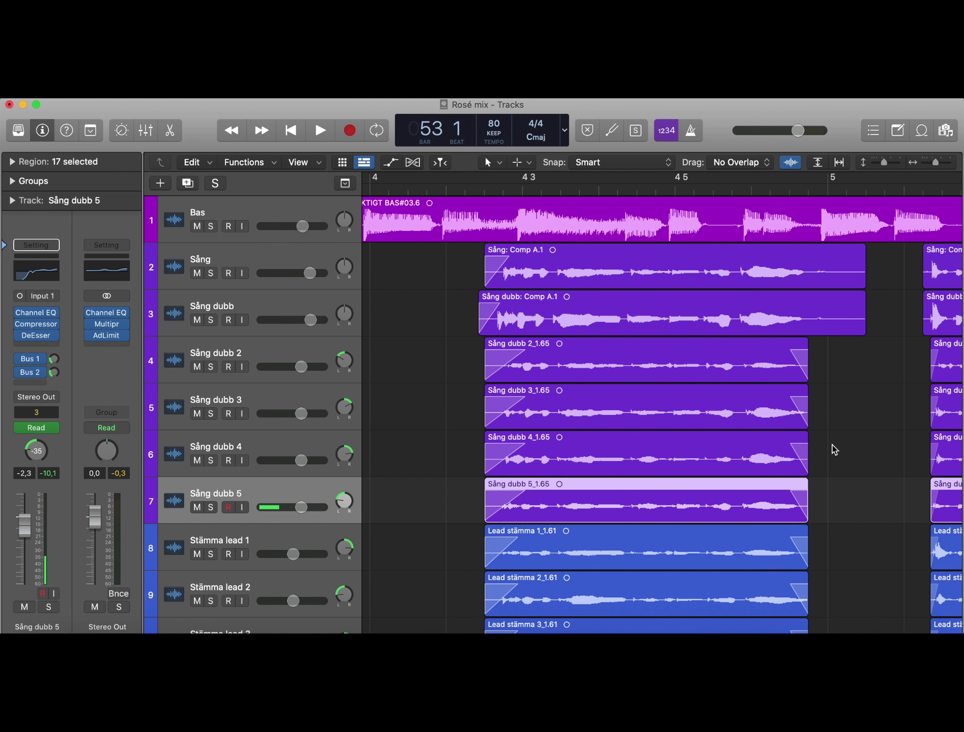
pyautogui.scroll(5, 834, 449)
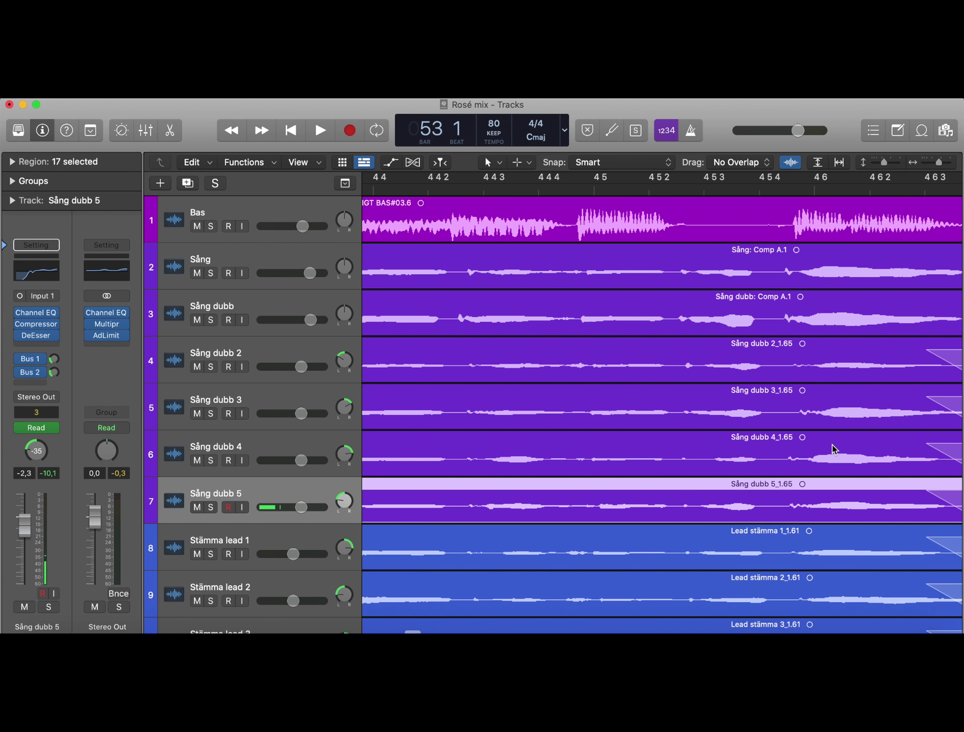
pyautogui.scroll(-2, 834, 450)
pyautogui.hscroll(5, 864, 491)
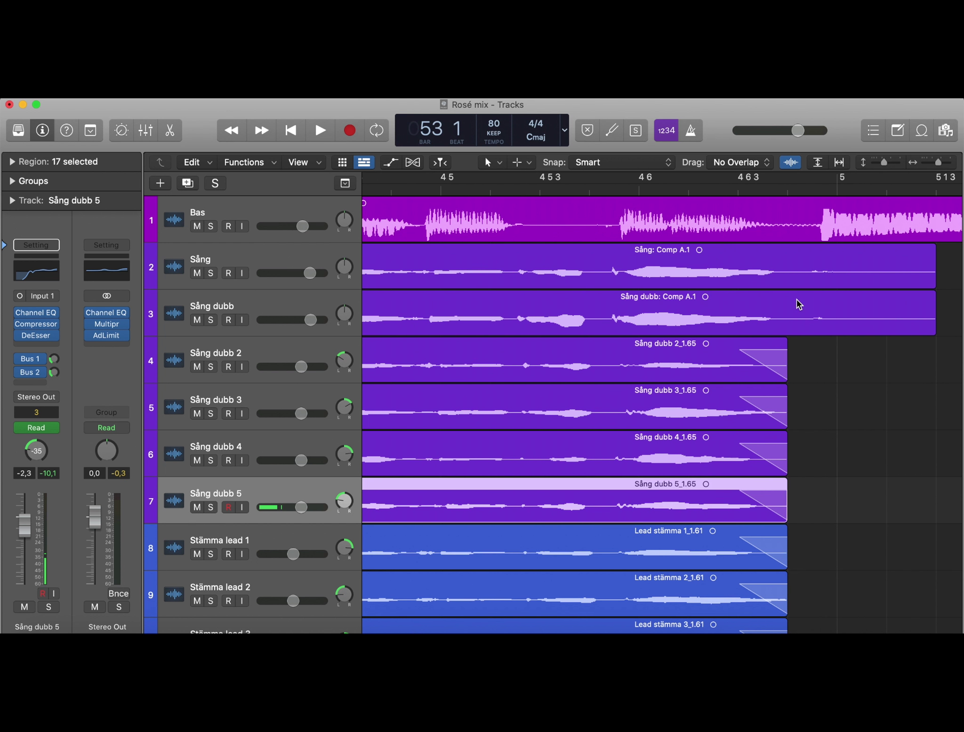
pyautogui.scroll(-3, 787, 289)
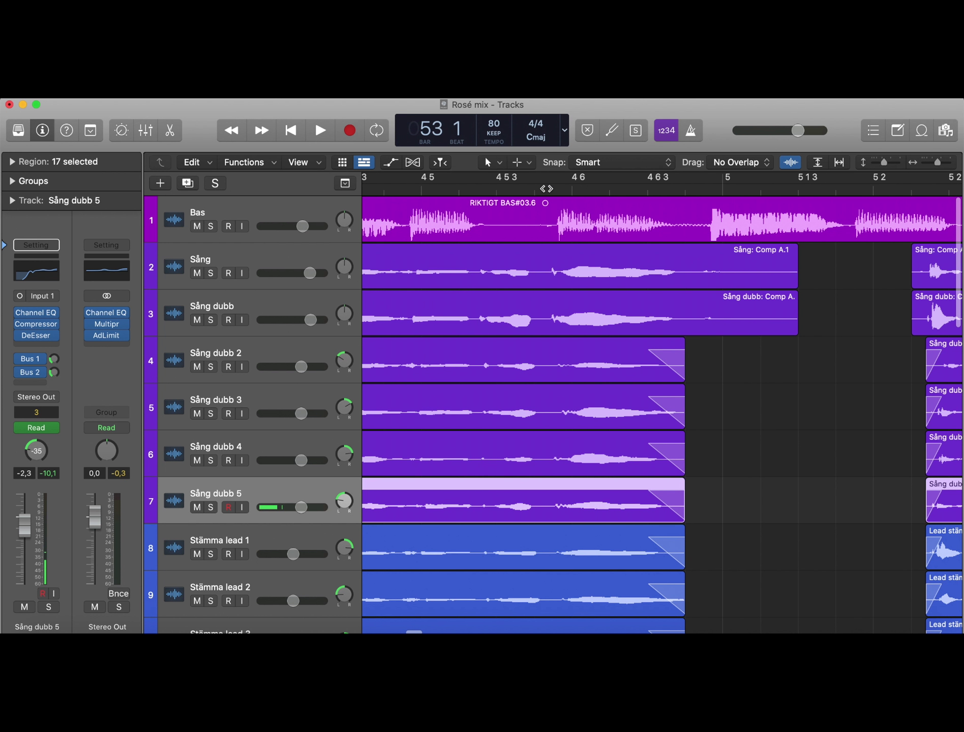
# Step: Play from bar 4 beat 5 until just past bar 5, then stop
pyautogui.click(520, 189)
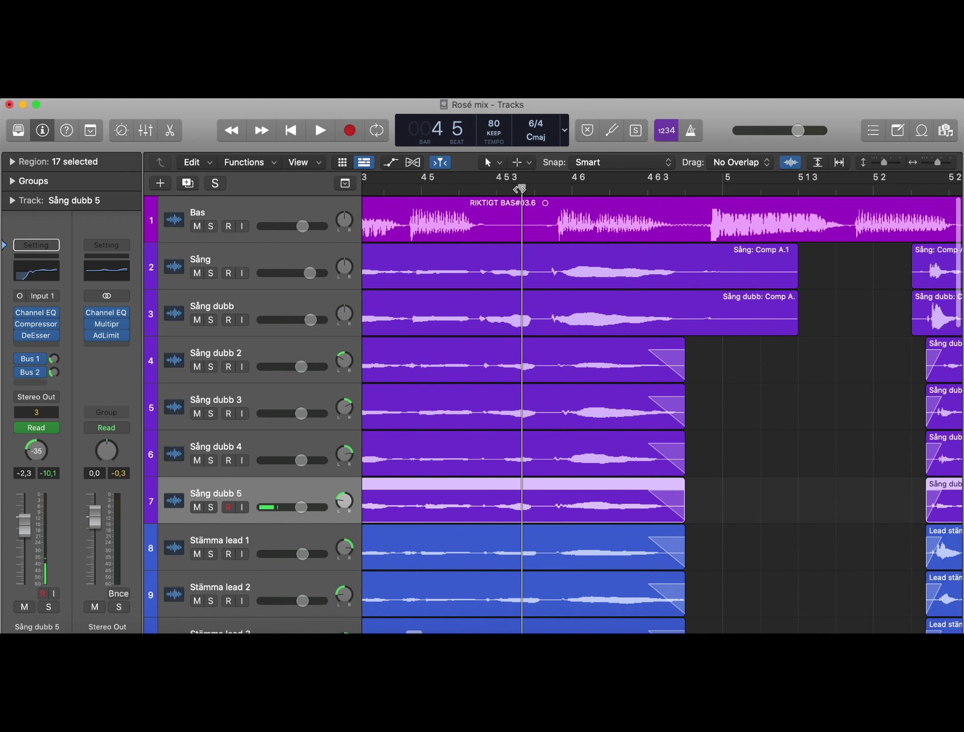
pyautogui.press('space')
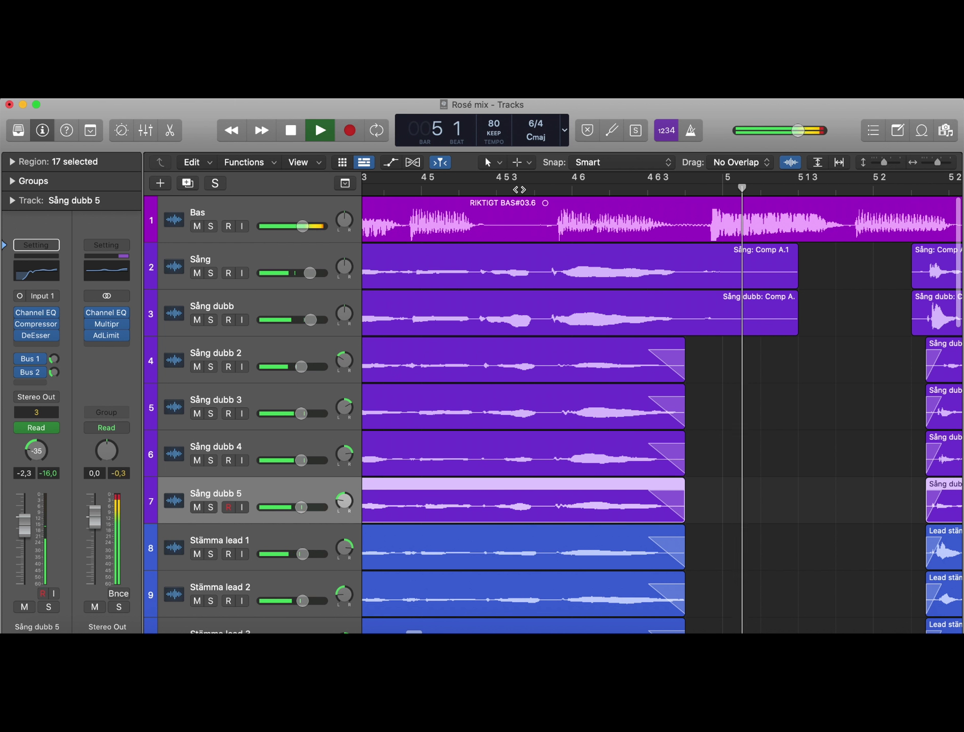
pyautogui.press('super+Right')
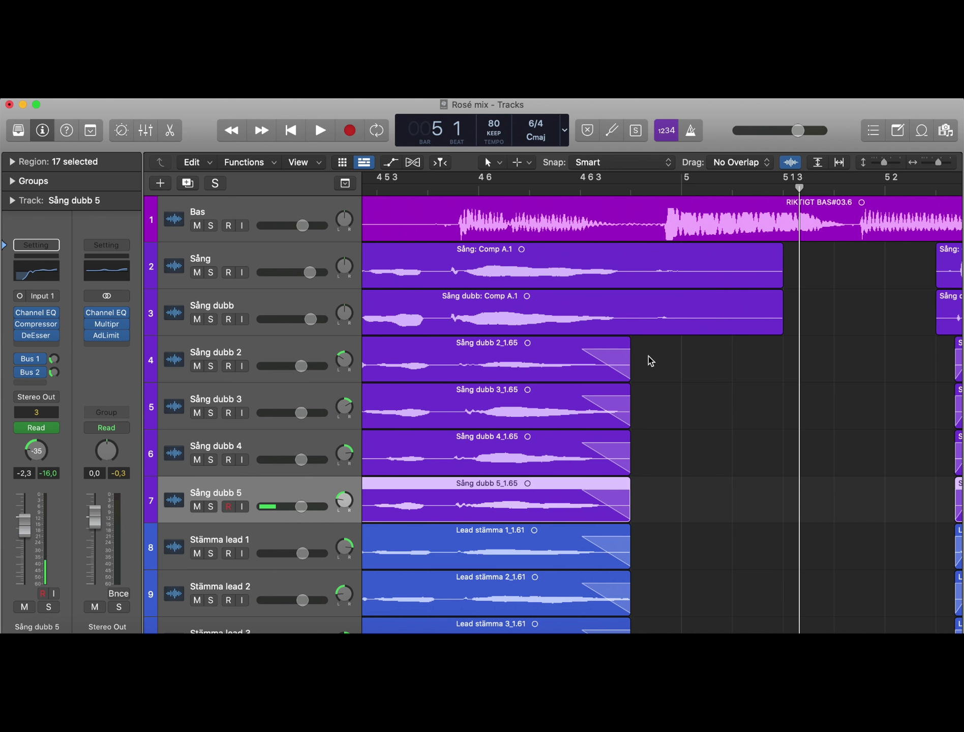
pyautogui.scroll(-5, 657, 470)
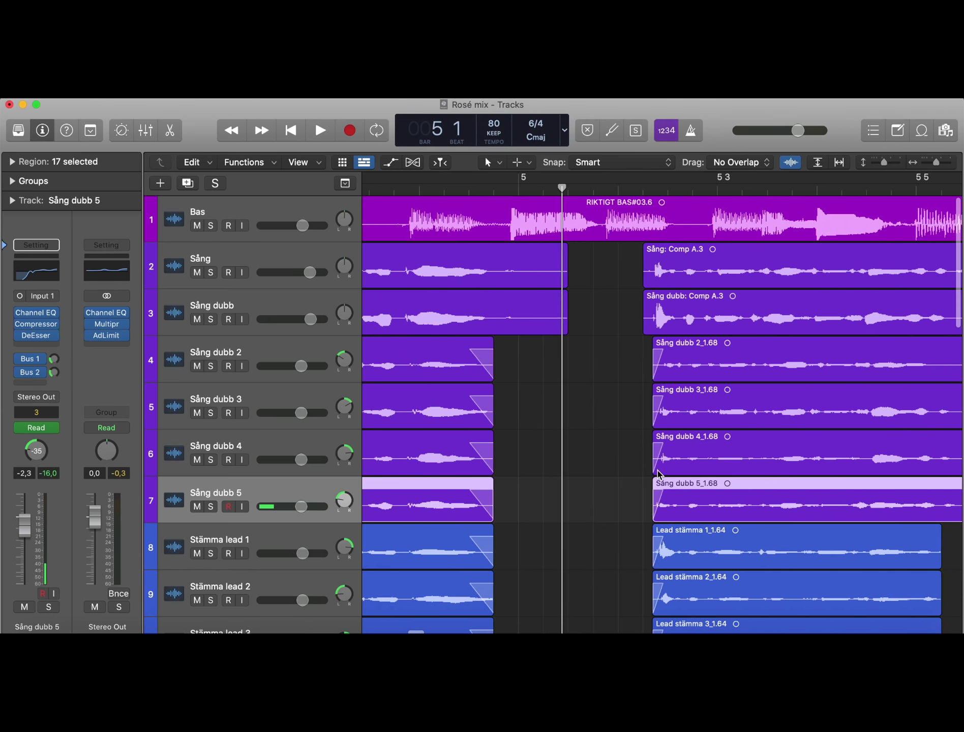
pyautogui.hscroll(-5, 581, 482)
pyautogui.hscroll(-3, 590, 481)
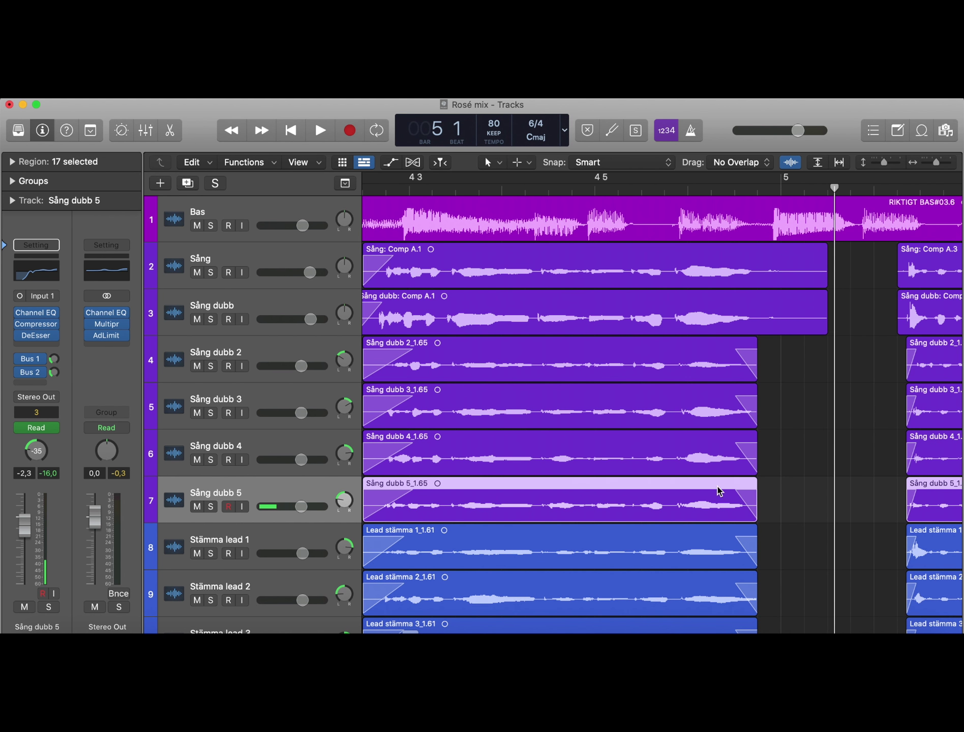
pyautogui.hscroll(1, 805, 486)
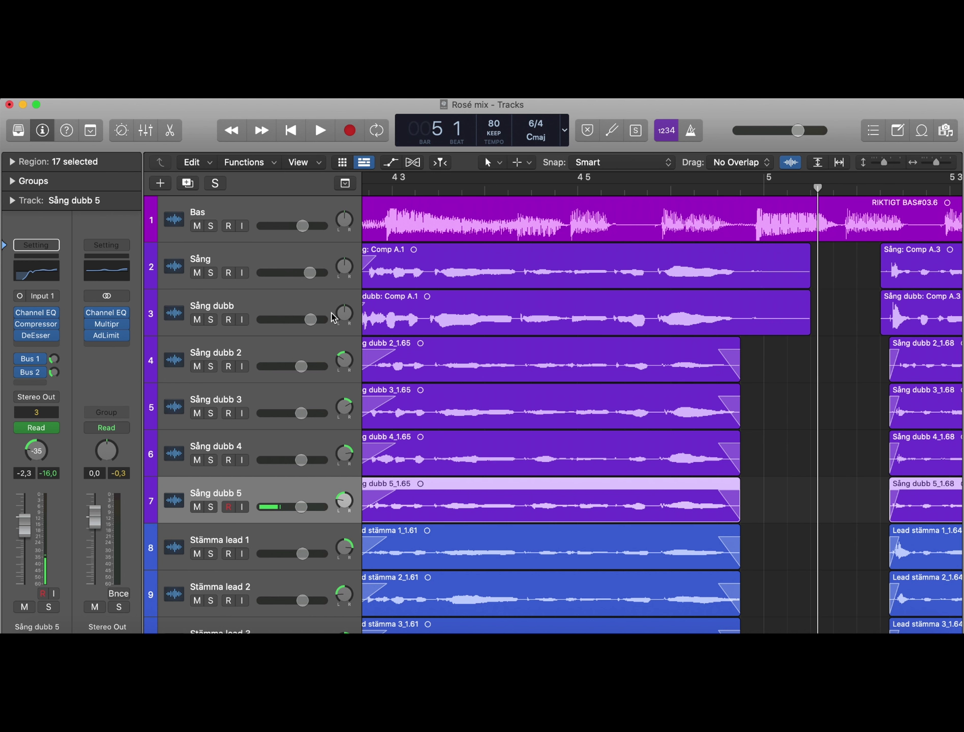
pyautogui.click(37, 336)
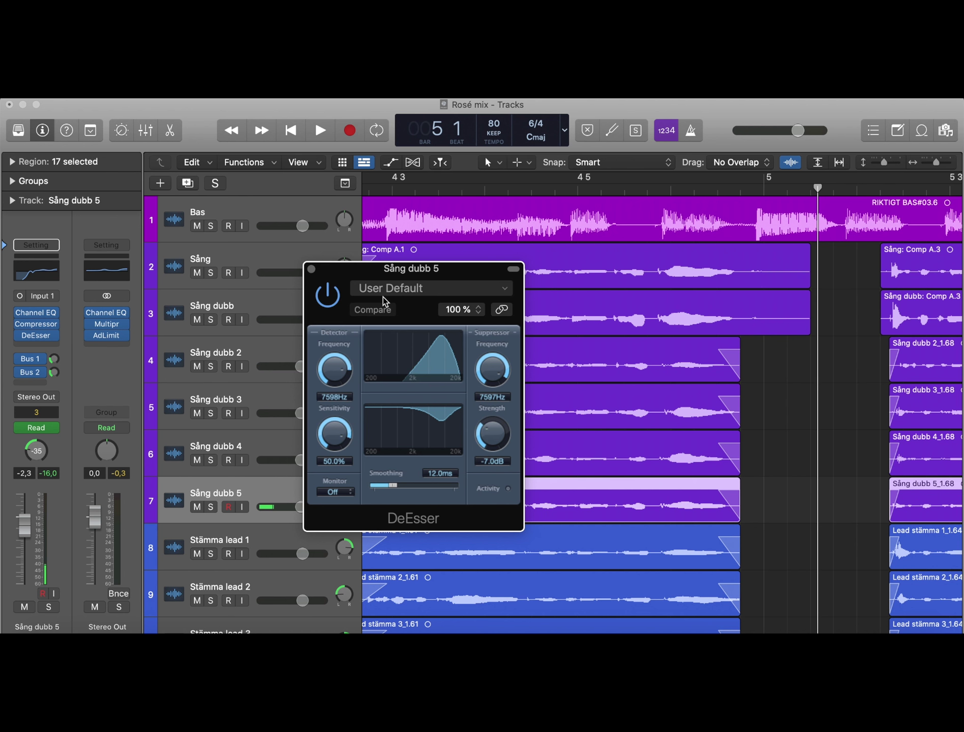
pyautogui.click(311, 270)
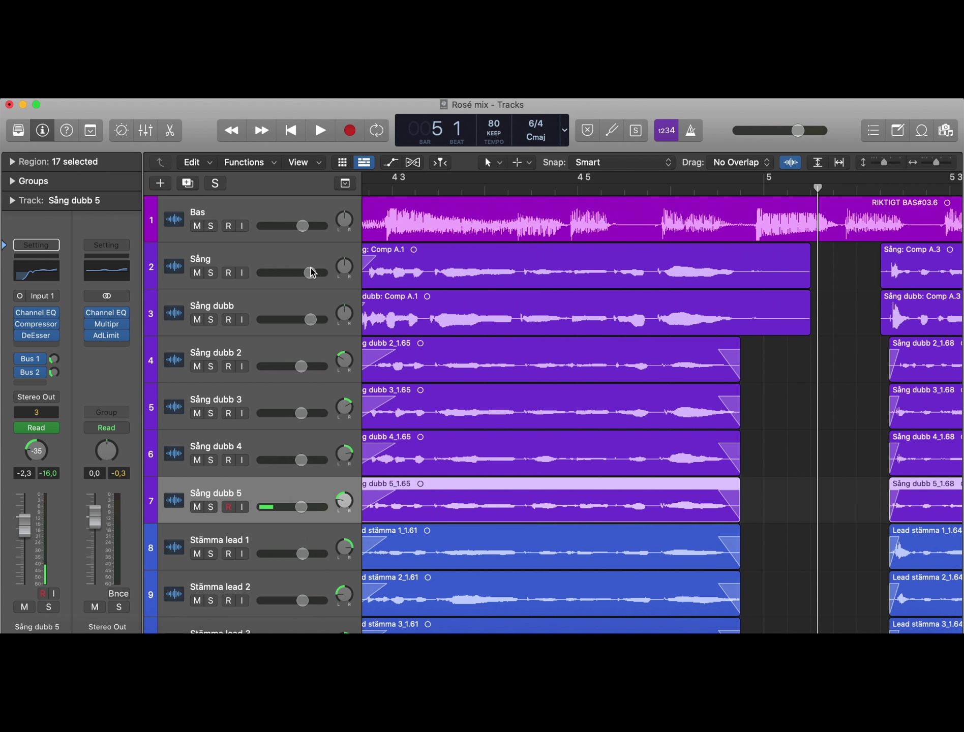
pyautogui.scroll(-3, 737, 352)
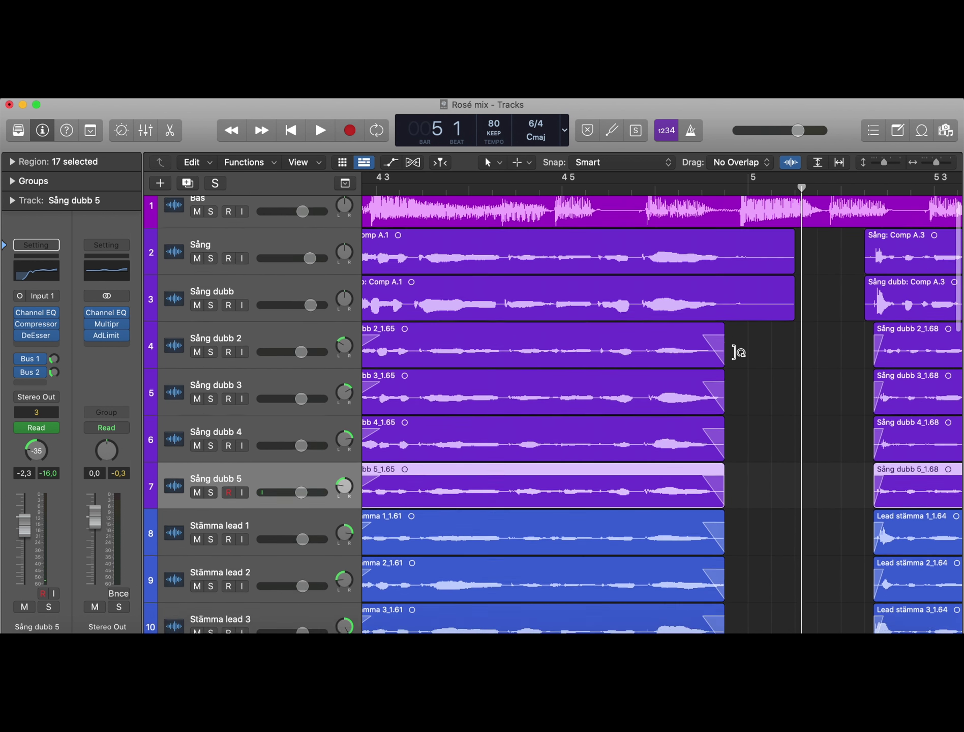
pyautogui.scroll(-5, 737, 351)
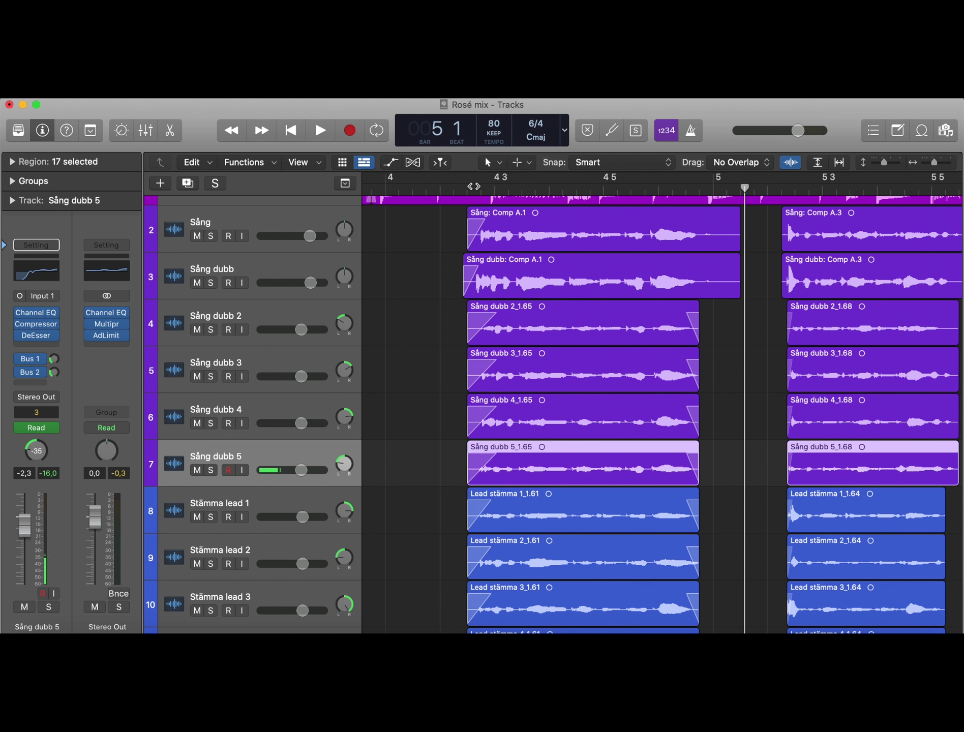
pyautogui.hscroll(5, 581, 411)
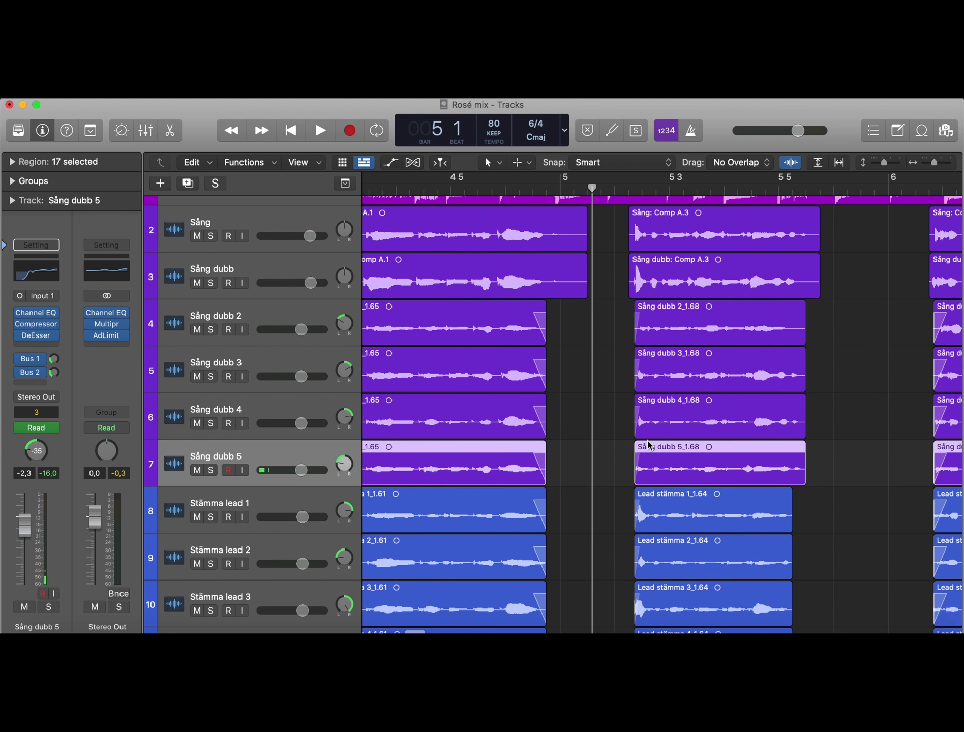
pyautogui.scroll(-5, 587, 432)
pyautogui.hscroll(-5, 645, 442)
# Step: Solo the Stämma lead harmony tracks and play them from bar 4 beat 2 past bar 5
pyautogui.scroll(-2, 649, 445)
pyautogui.hscroll(-3, 649, 445)
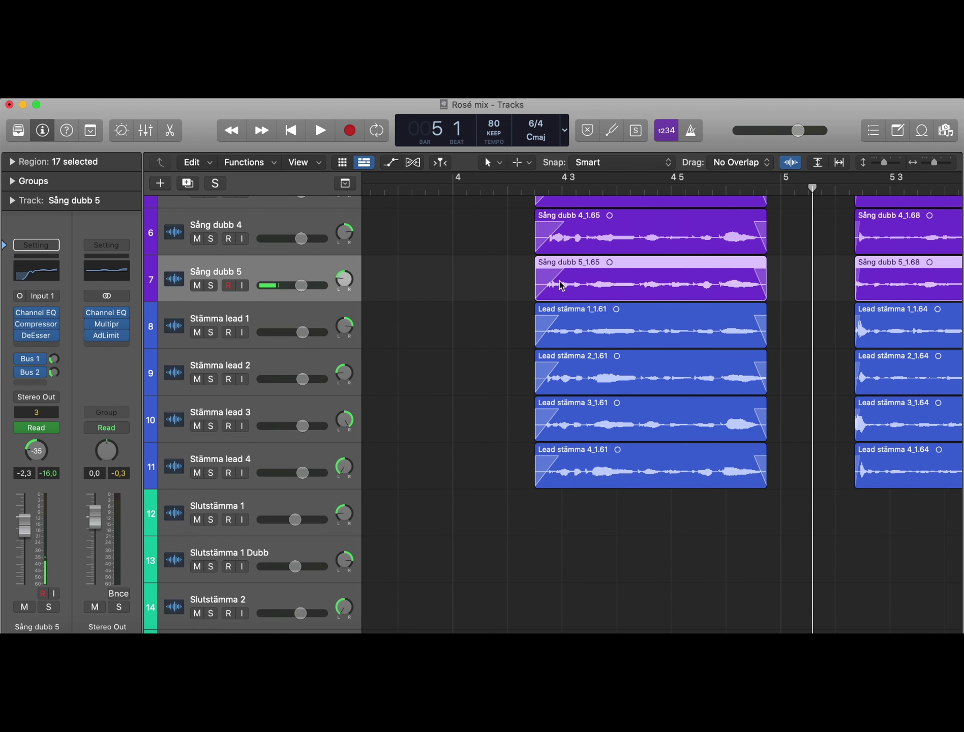
pyautogui.hscroll(3, 678, 400)
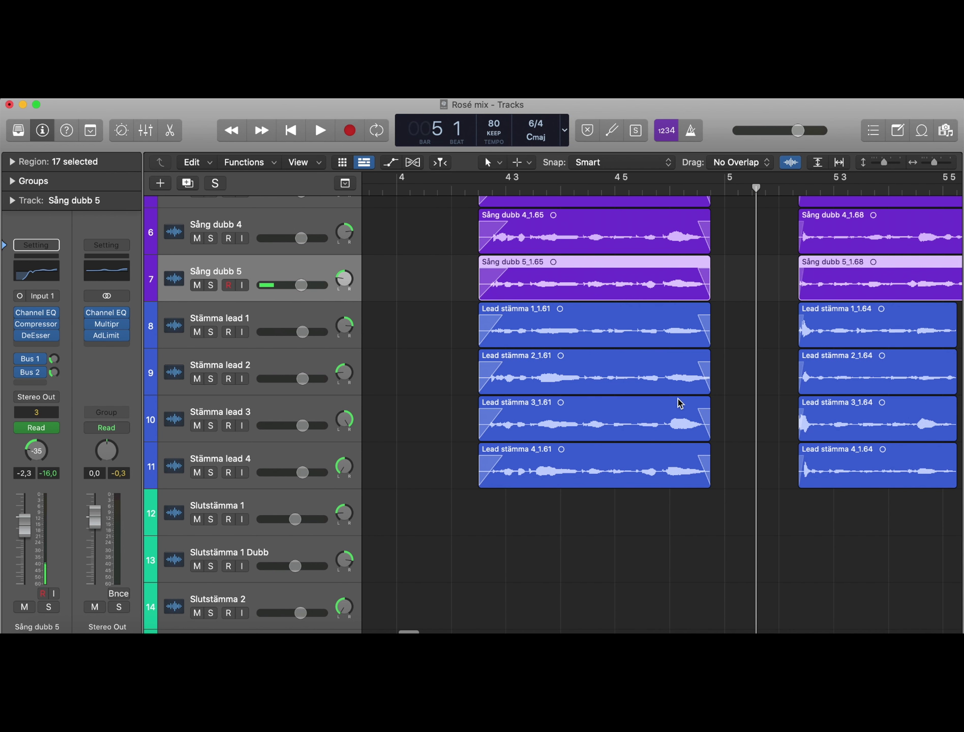
pyautogui.click(480, 189)
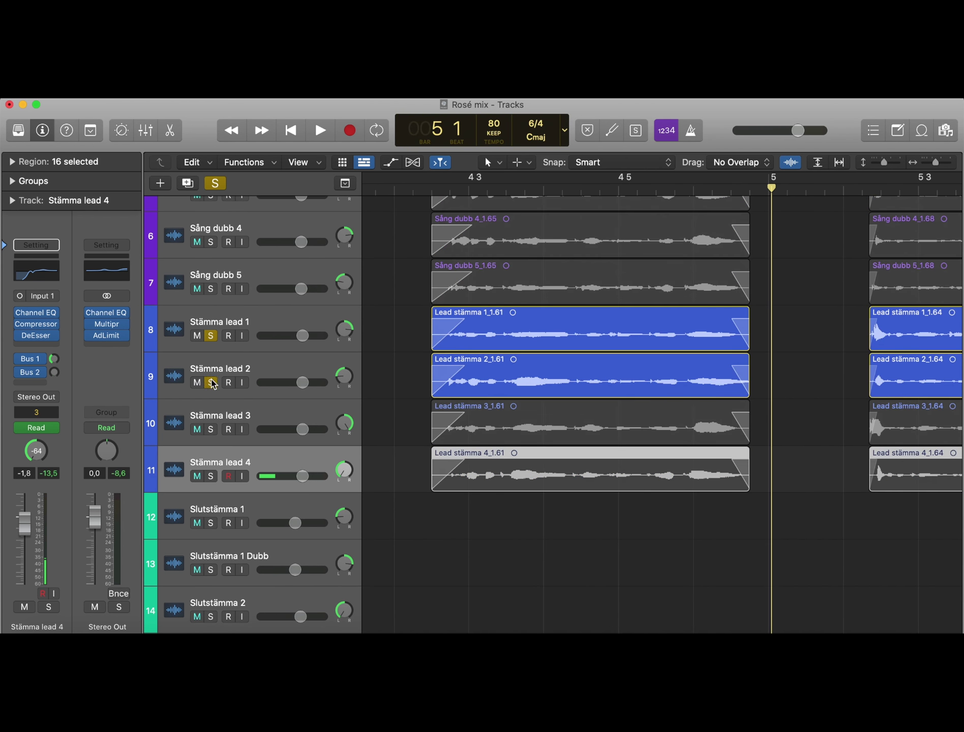
pyautogui.moveTo(212, 384); pyautogui.dragTo(214, 478)
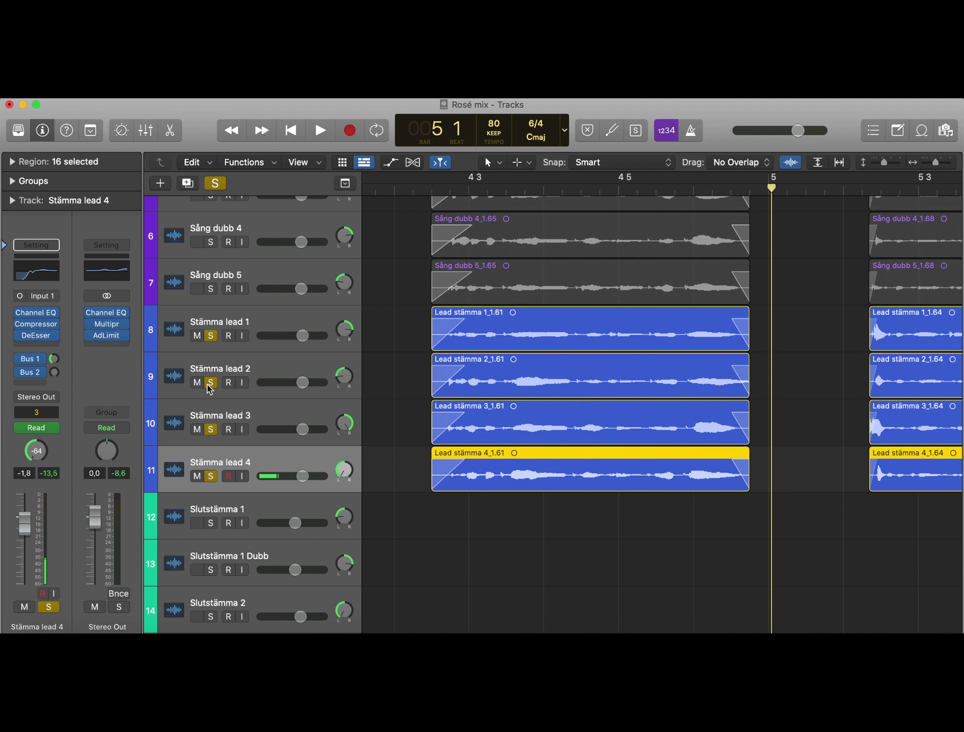
pyautogui.click(429, 188)
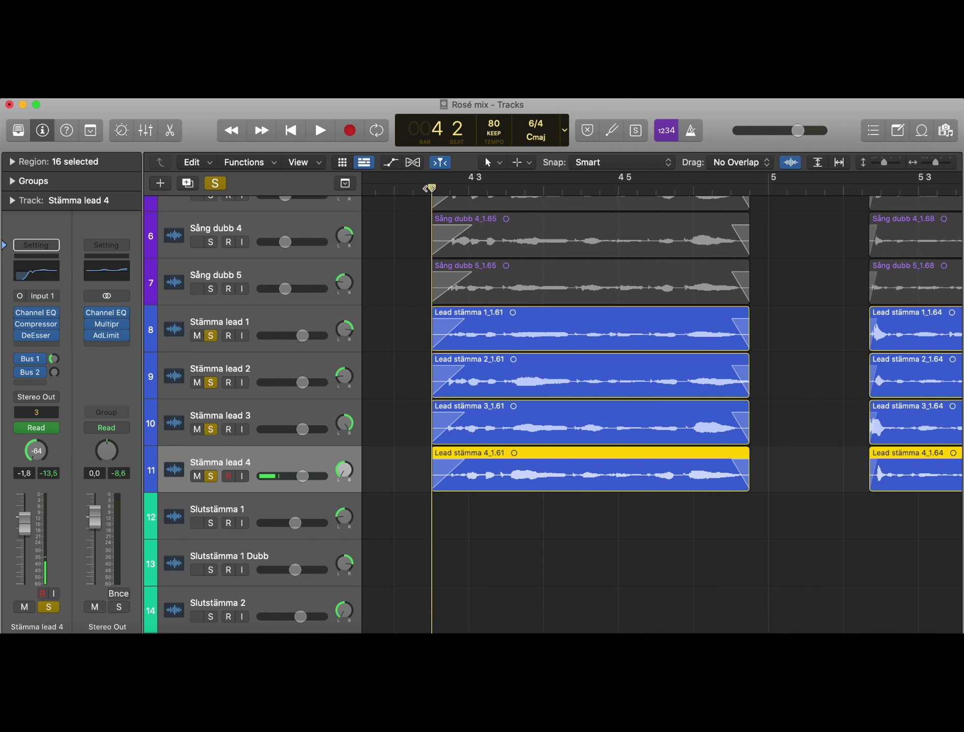
pyautogui.press('space')
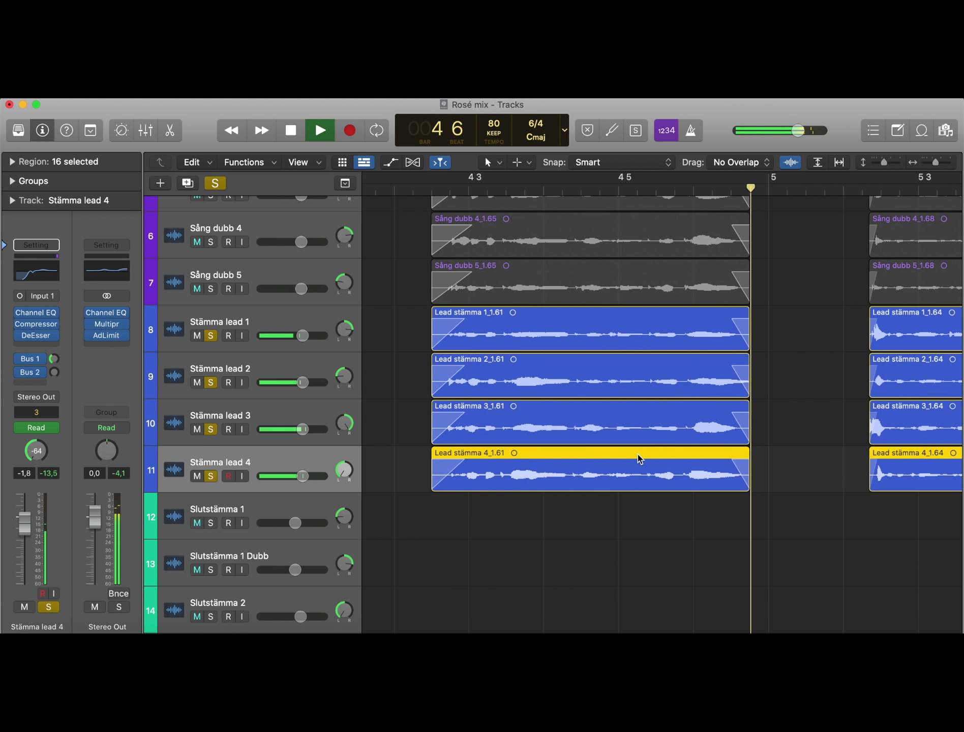
pyautogui.press('space')
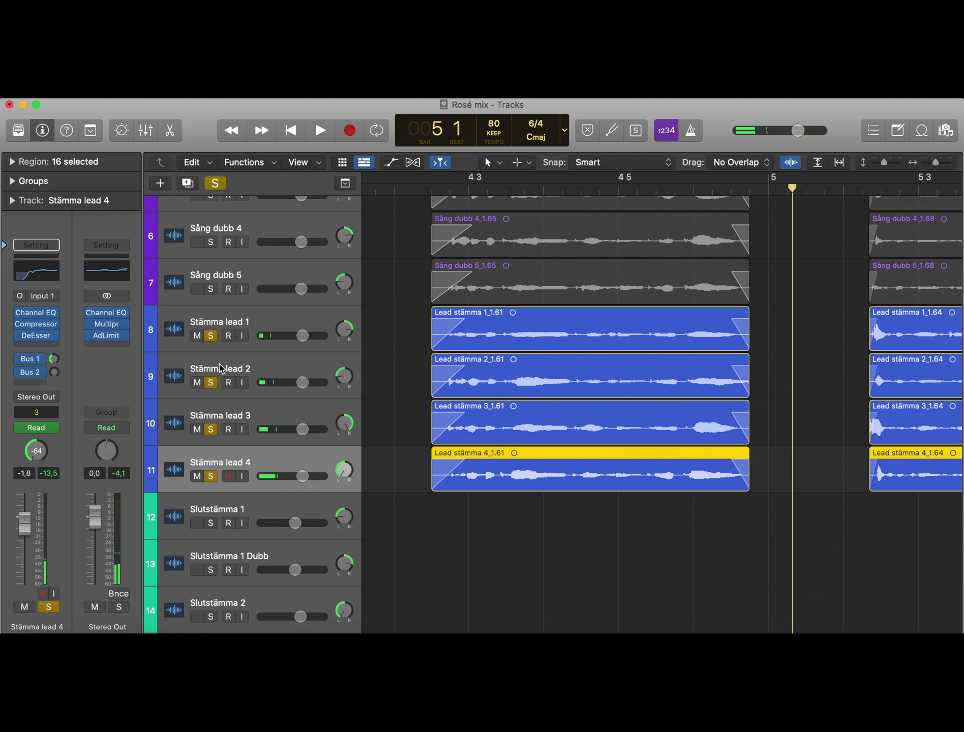
# Step: Play the soloed lead vocals from bar 7 beat 2, then clear all solos
pyautogui.click(219, 182)
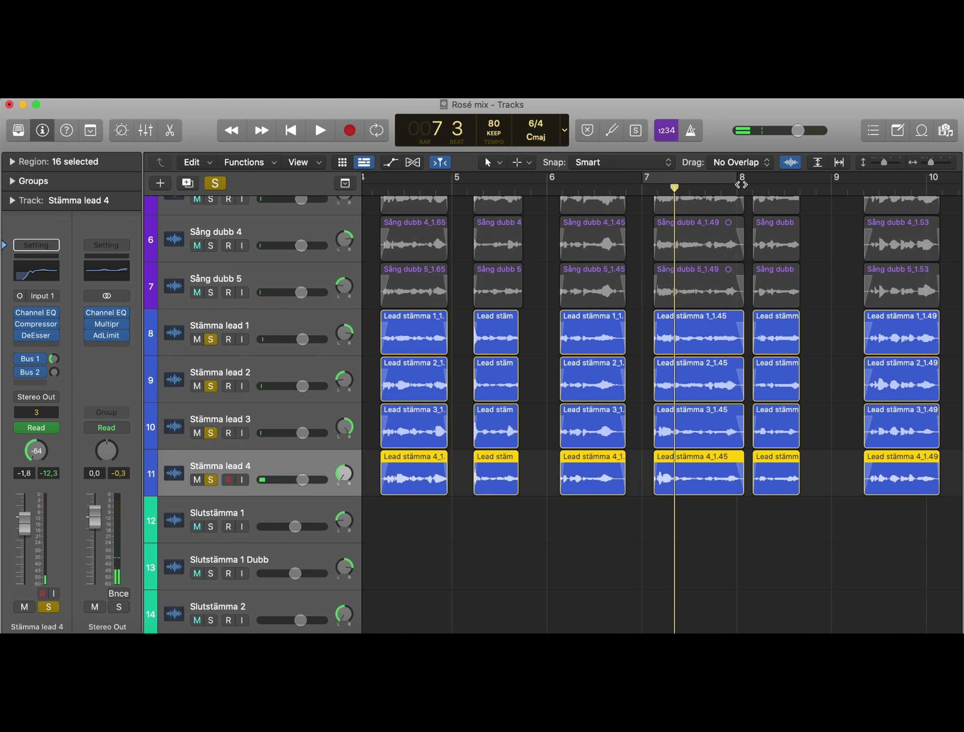
pyautogui.click(656, 190)
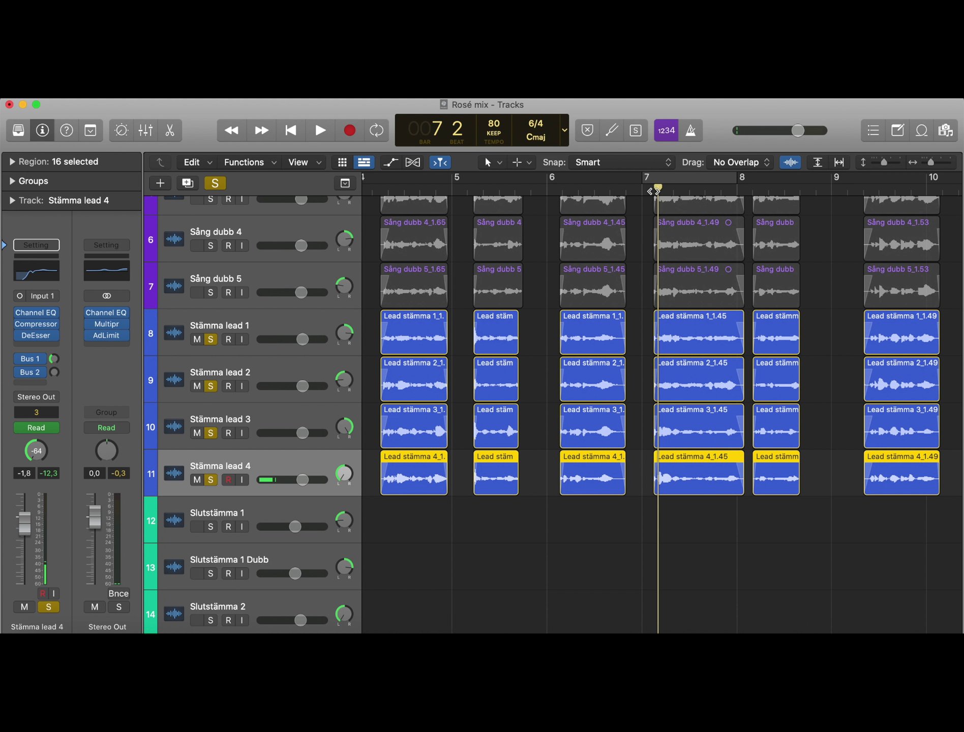
pyautogui.press('space')
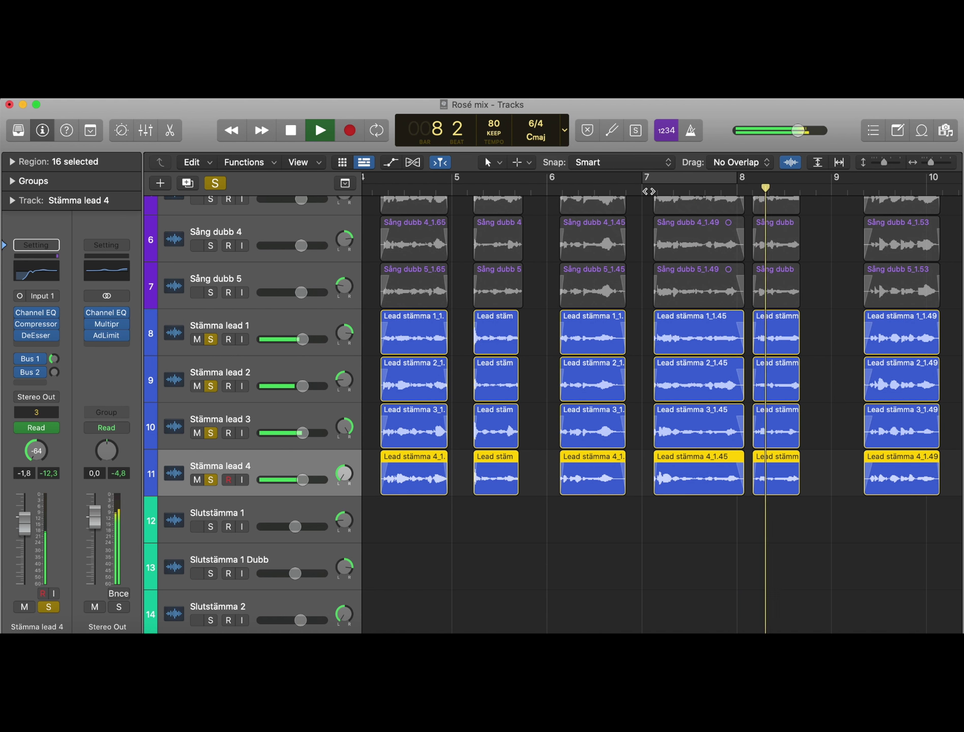
pyautogui.press('space')
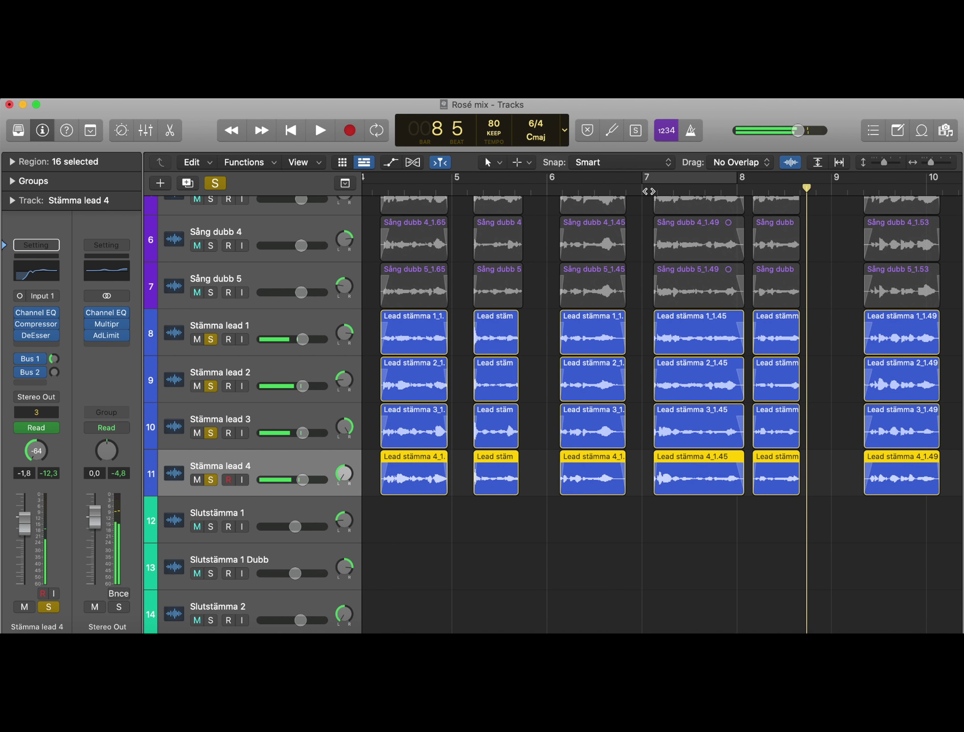
pyautogui.click(215, 183)
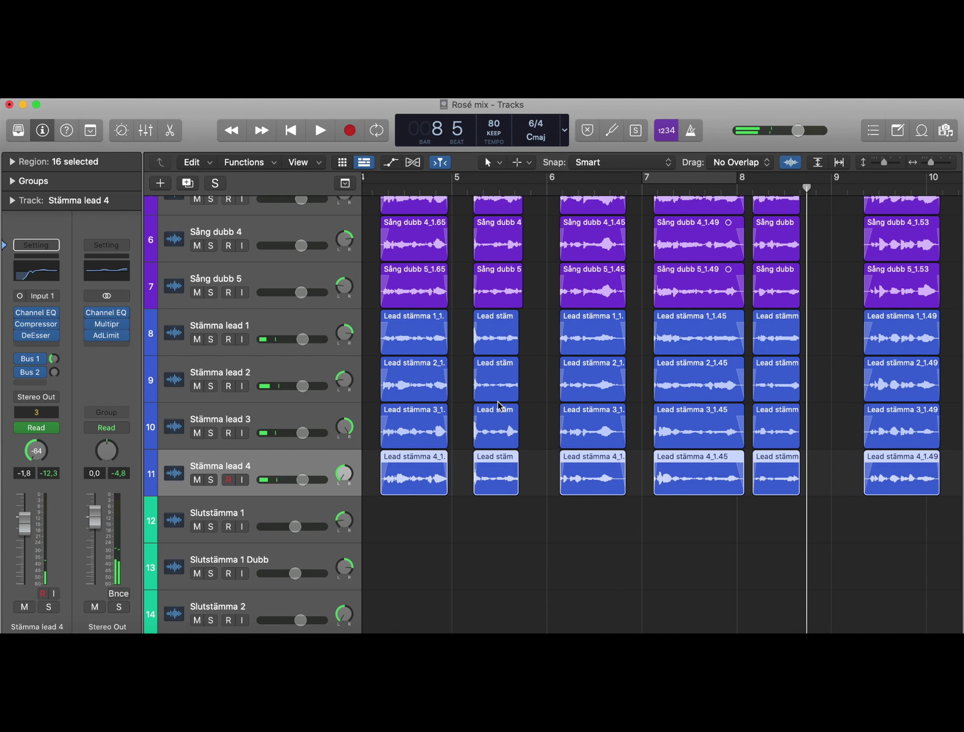
pyautogui.hscroll(2, 688, 445)
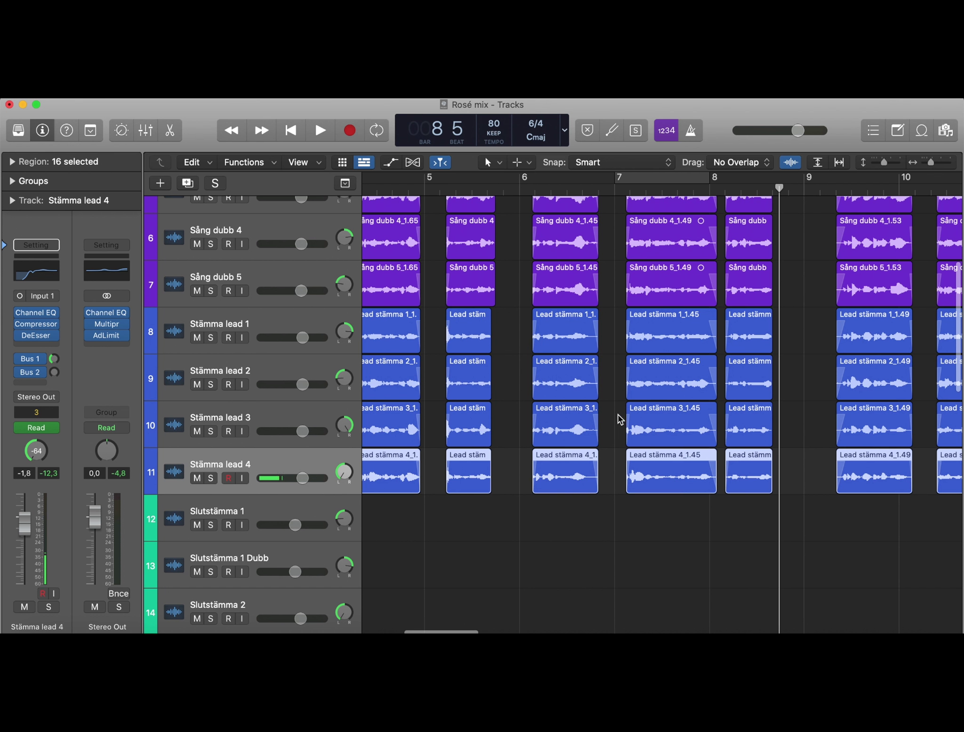
# Step: Solo Stämma 2 and Stämma 2 Dubb, play them from bar 7, then unsolo both
pyautogui.scroll(-10, 671, 420)
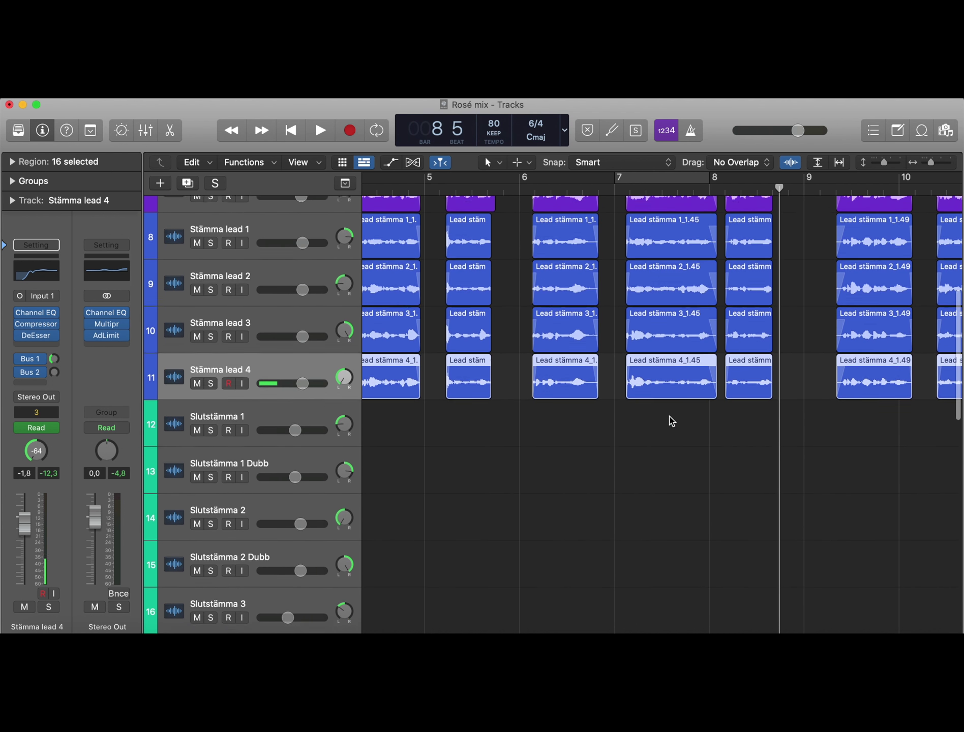
pyautogui.click(717, 281)
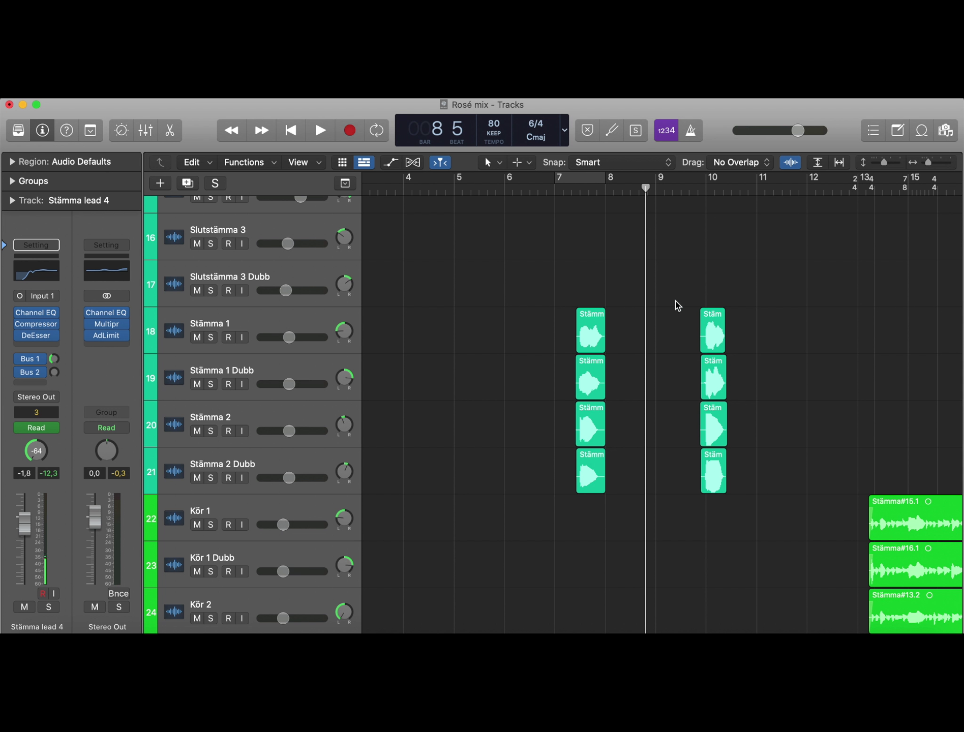
pyautogui.click(555, 192)
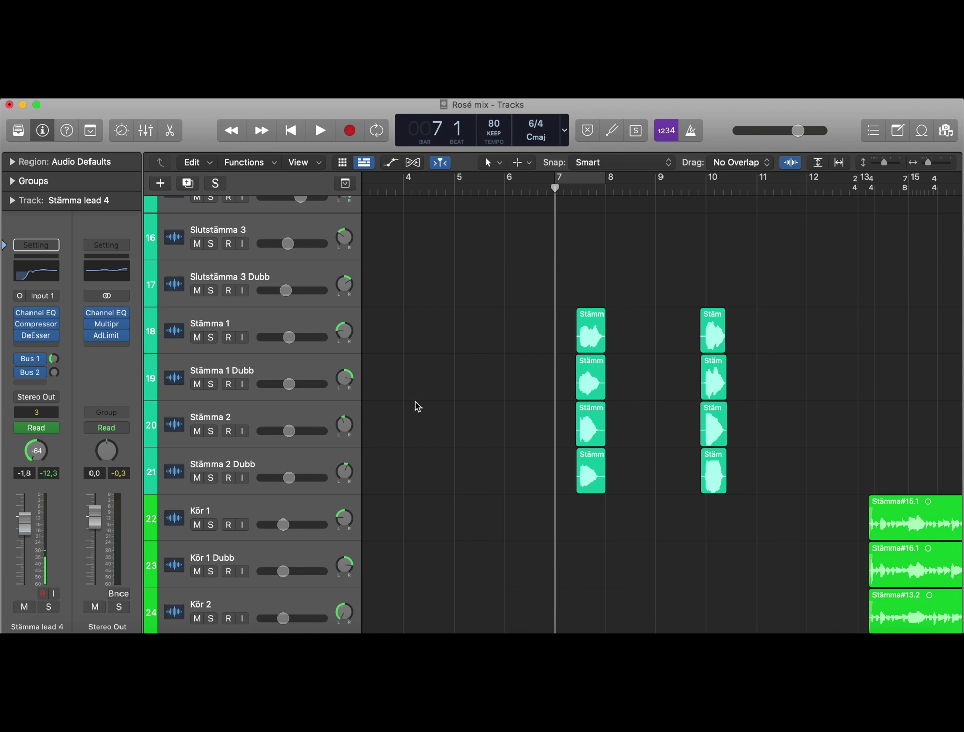
pyautogui.click(210, 431)
pyautogui.click(210, 478)
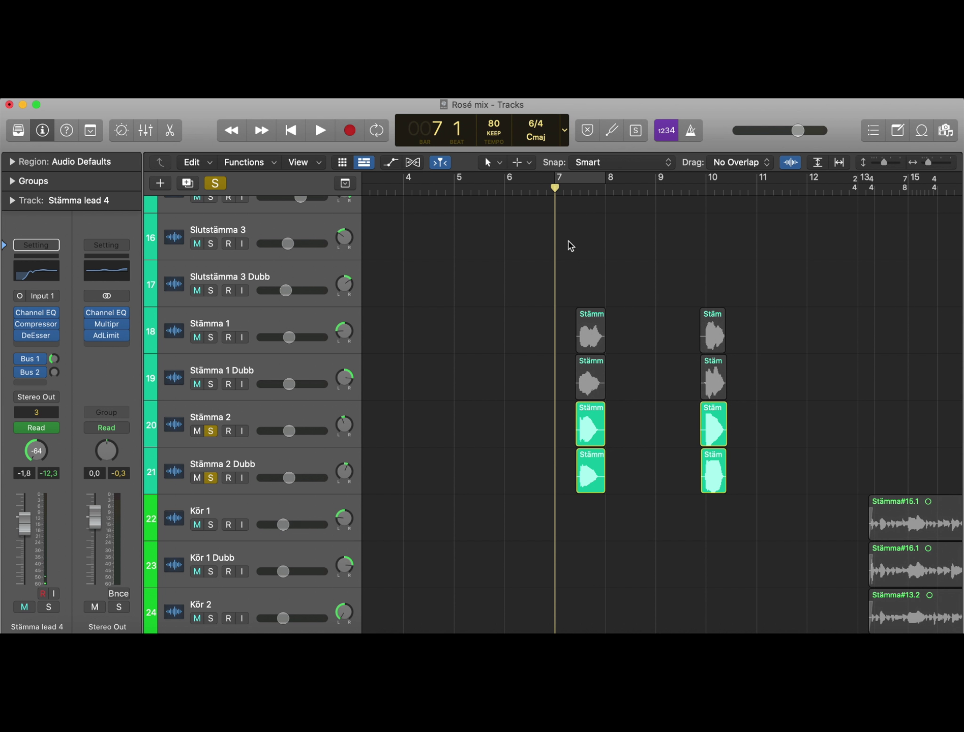
pyautogui.click(570, 190)
pyautogui.press('space')
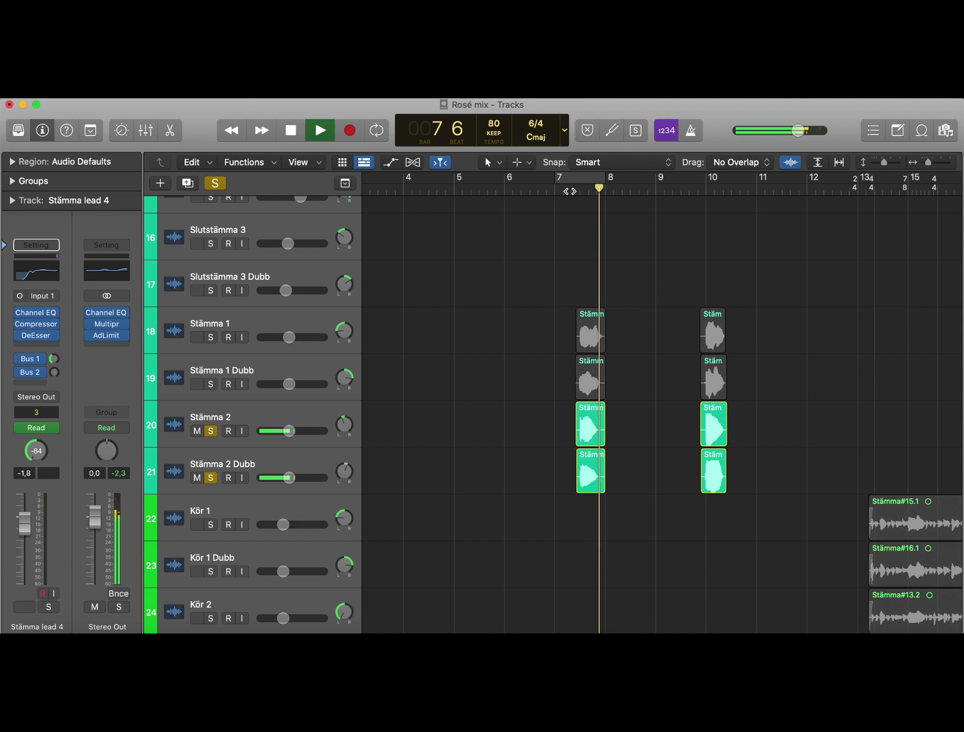
pyautogui.press('space')
pyautogui.click(211, 430)
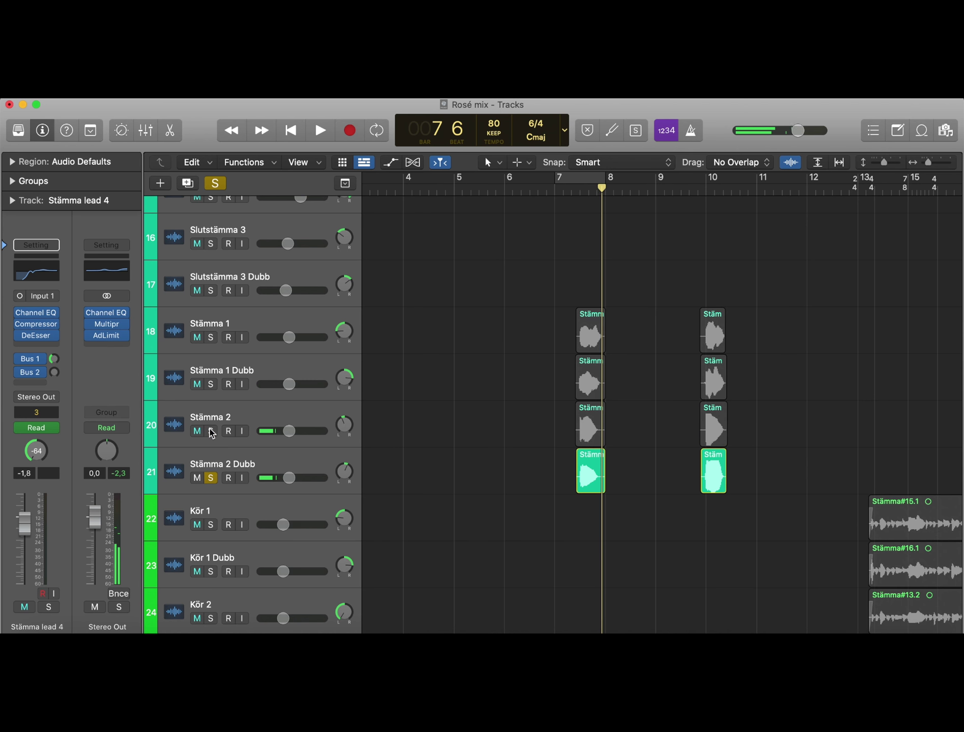
pyautogui.click(210, 478)
# Step: Solo Stämma 1 and Stämma 1 Dubb, play them from early bar 7, then unsolo both
pyautogui.click(213, 393)
pyautogui.click(208, 333)
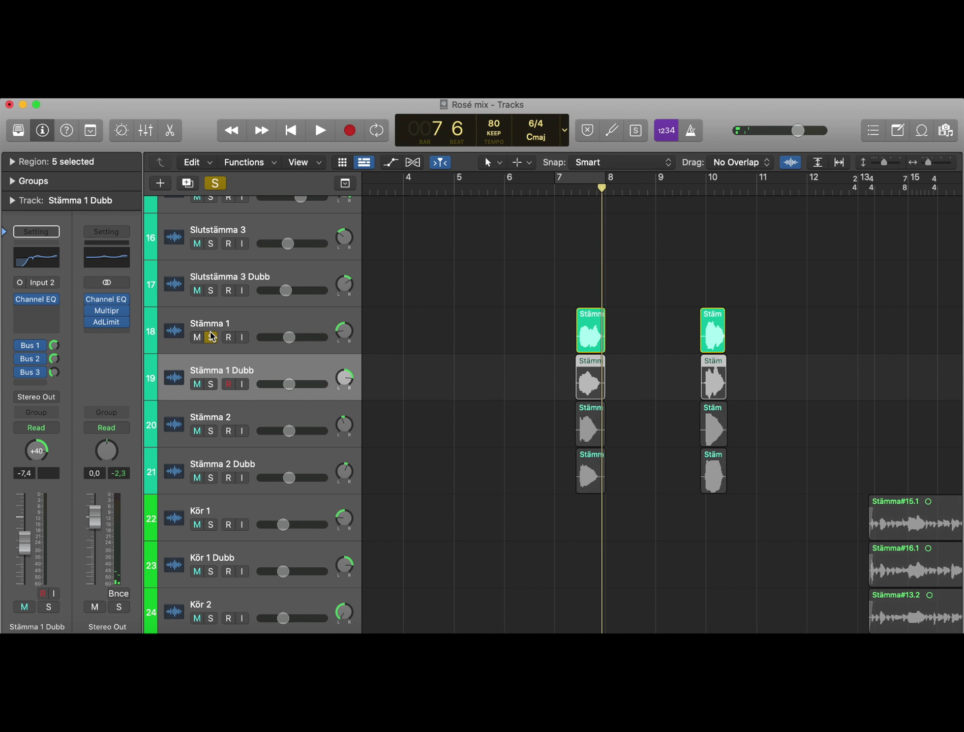
pyautogui.click(211, 384)
pyautogui.click(570, 190)
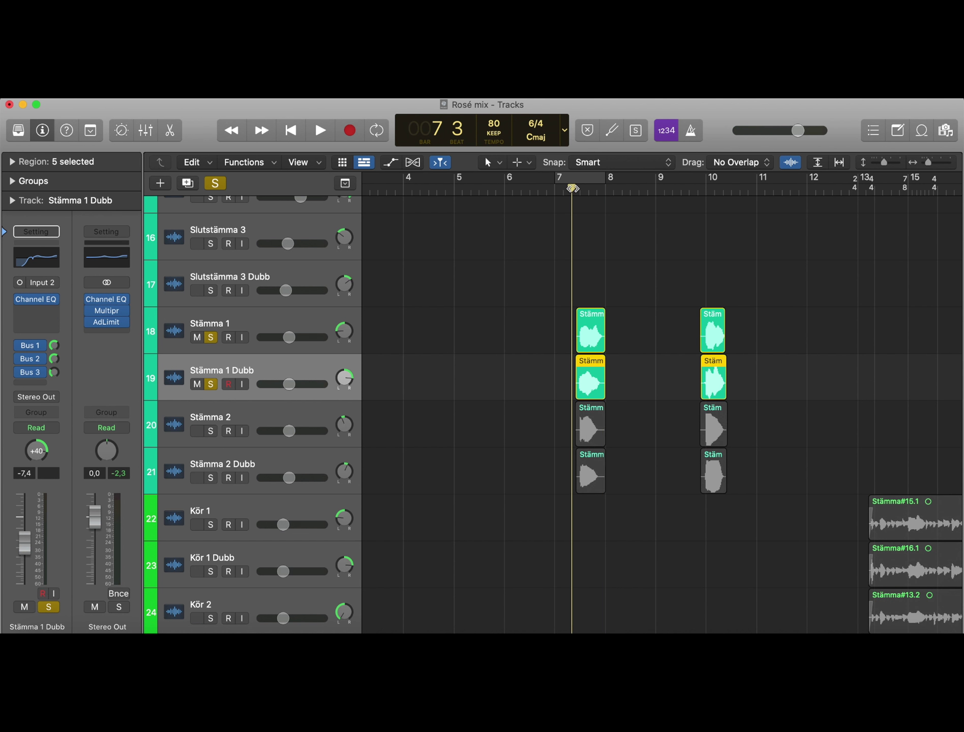
pyautogui.press('space')
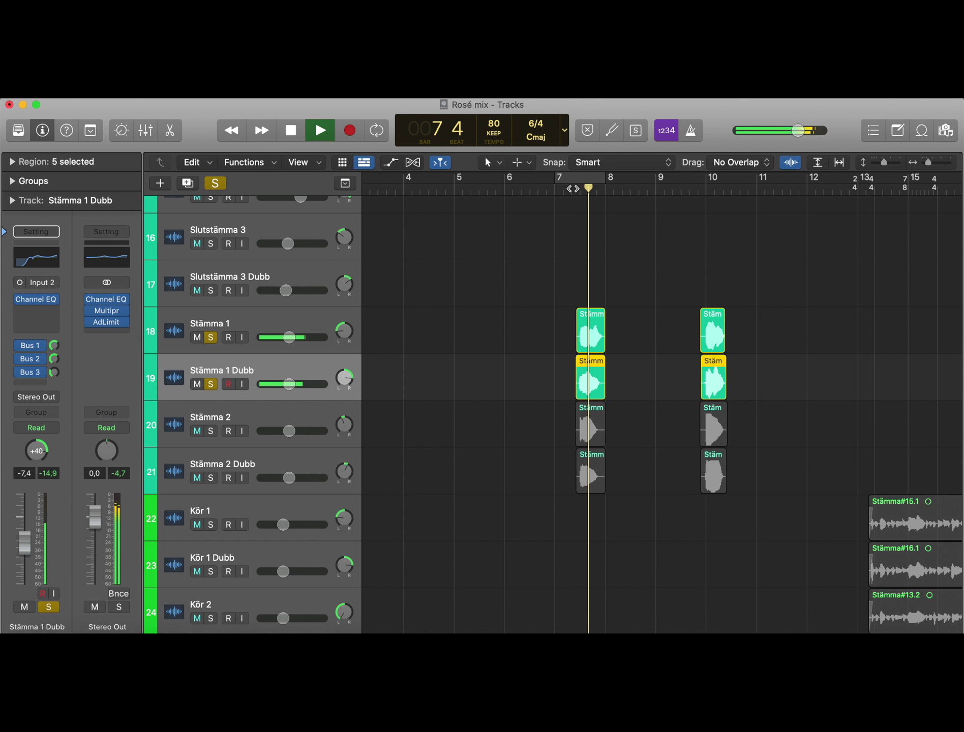
pyautogui.press('space')
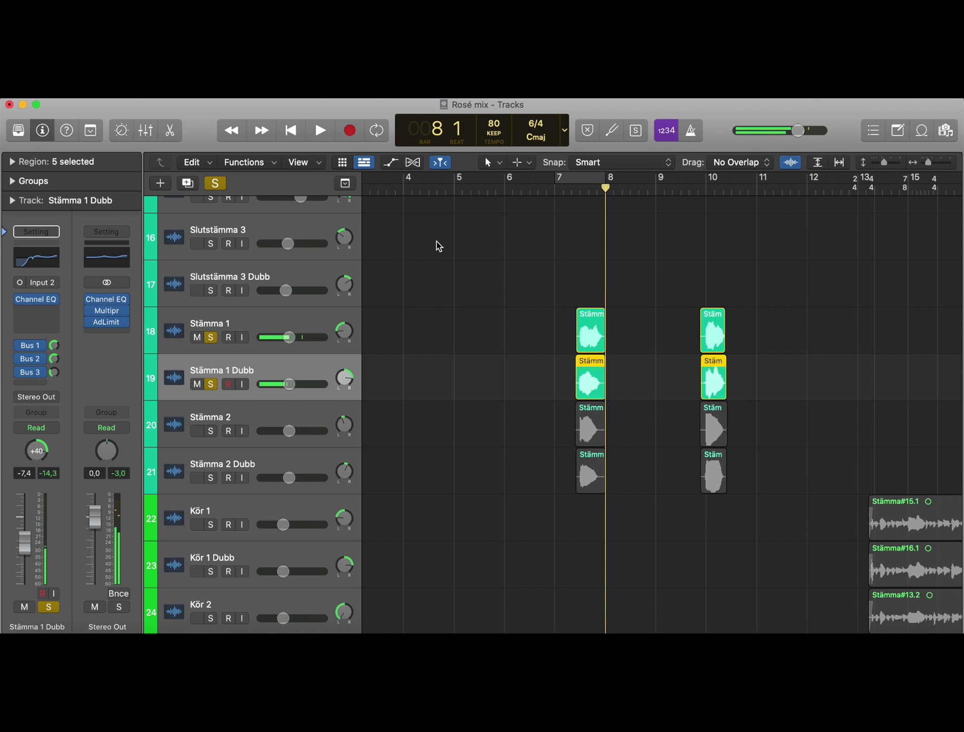
pyautogui.click(210, 336)
pyautogui.click(210, 385)
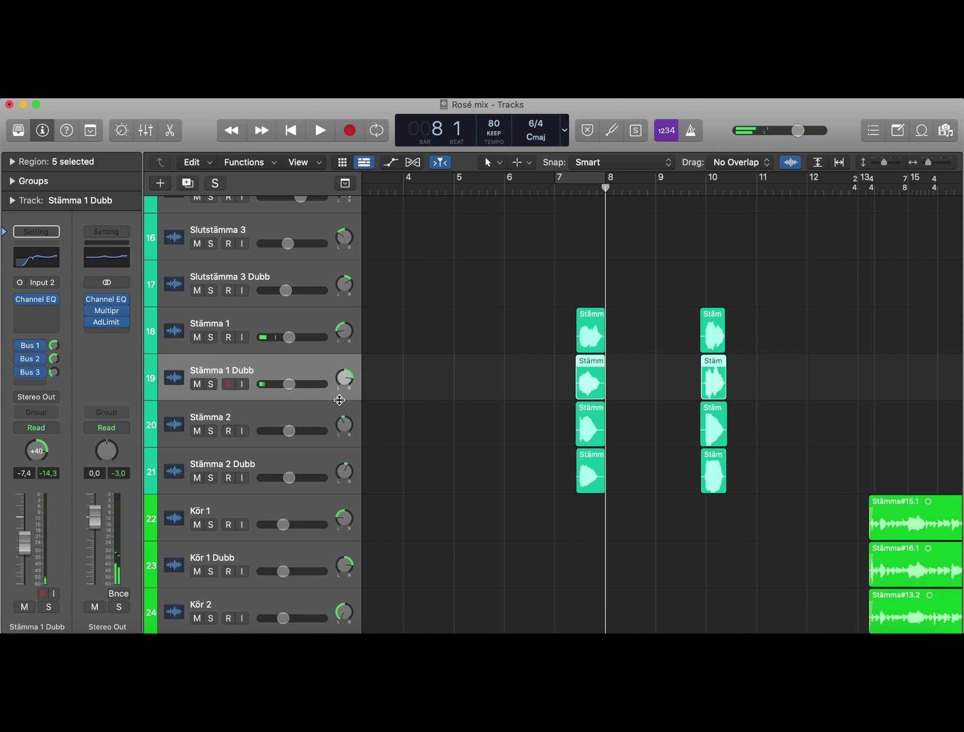
# Step: Play all harmony tracks together, unsoloed, from bar 9 beat 6
pyautogui.scroll(2, 527, 363)
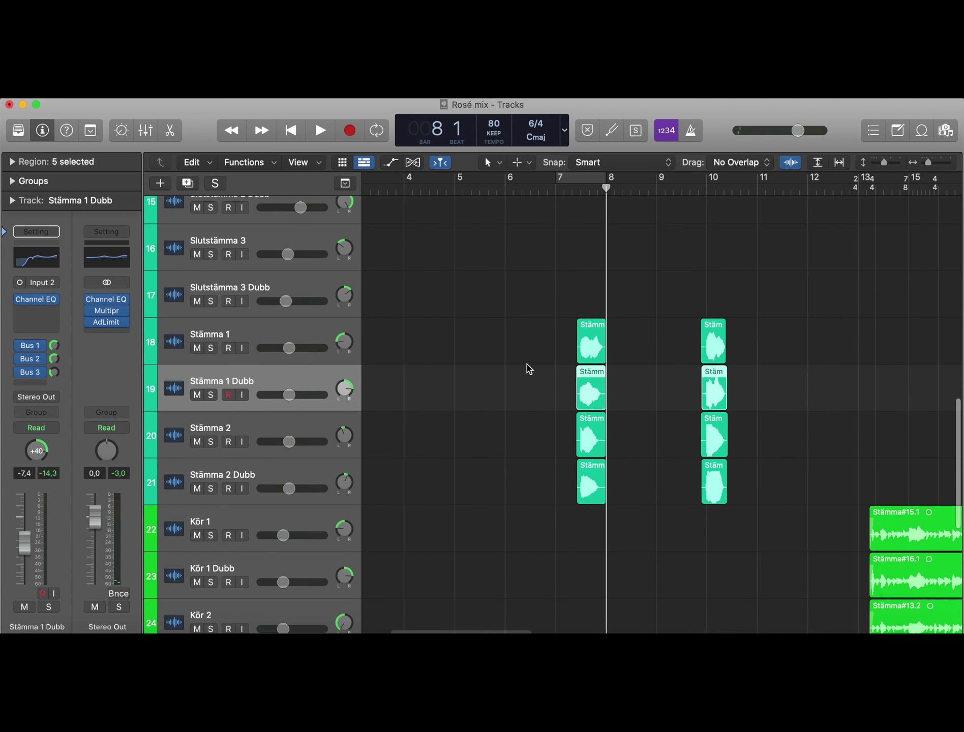
pyautogui.hscroll(2, 590, 401)
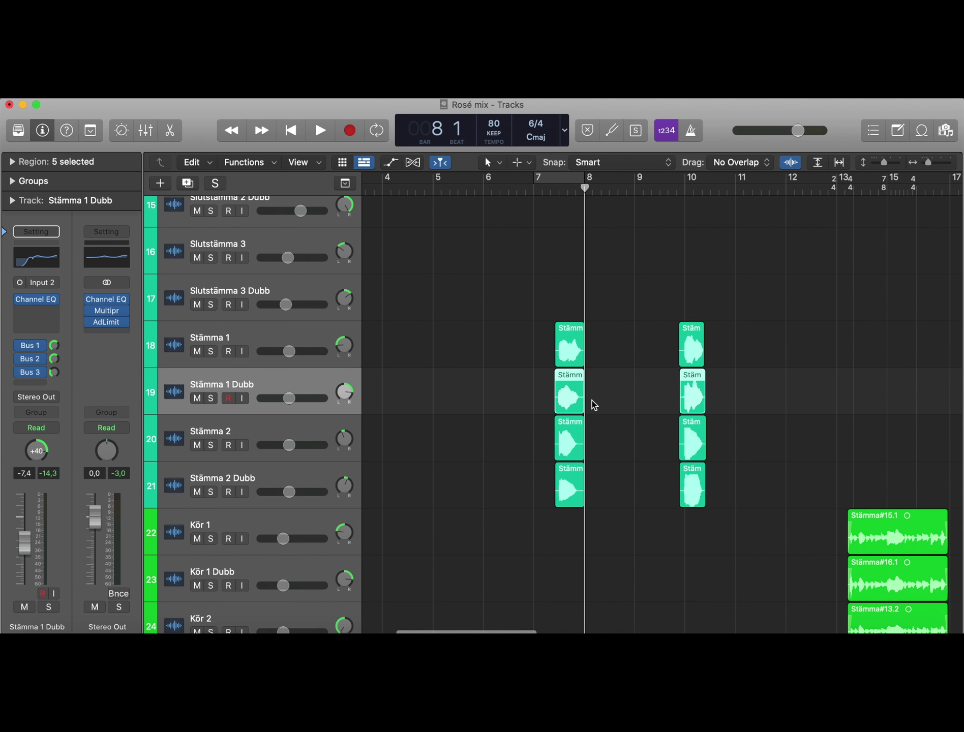
pyautogui.click(550, 192)
pyautogui.hscroll(3, 601, 374)
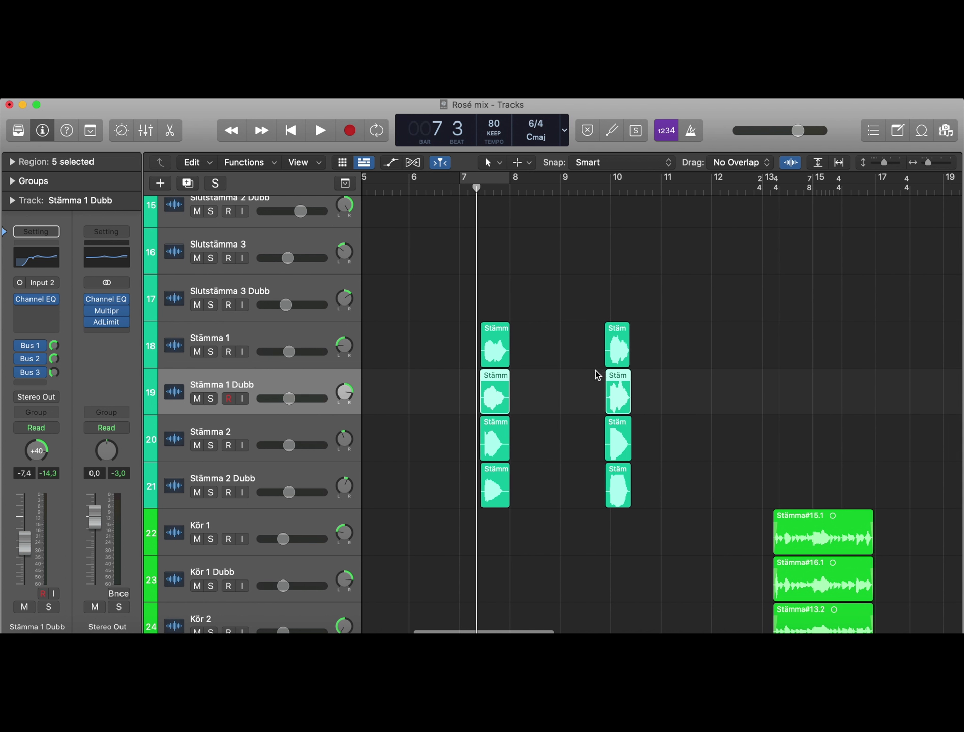
pyautogui.click(602, 192)
pyautogui.press('space')
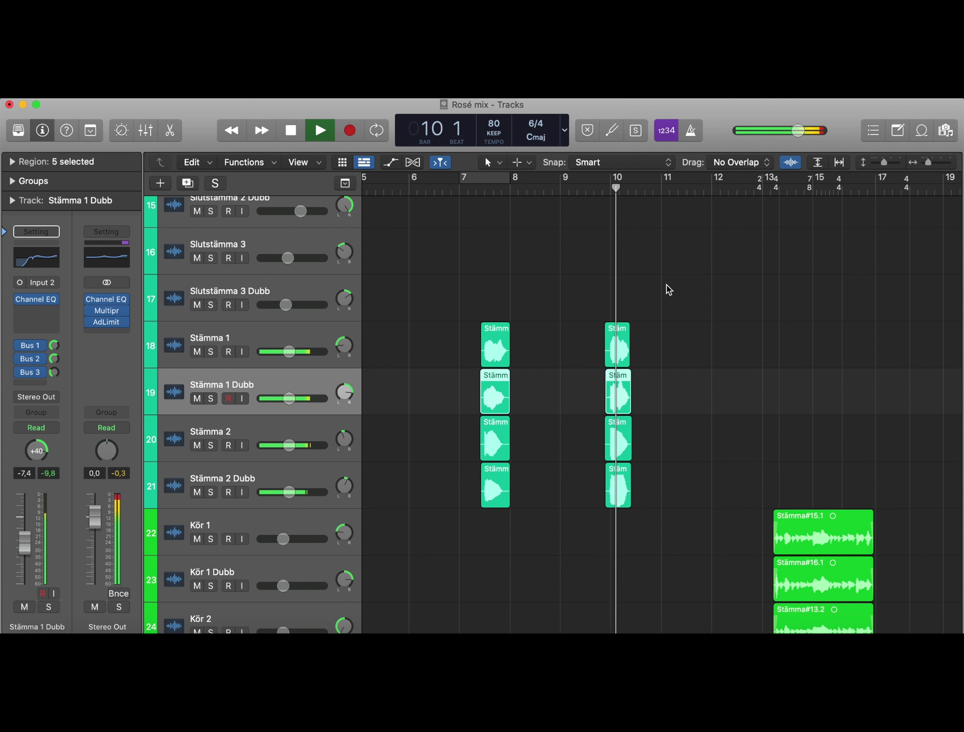
pyautogui.press('space')
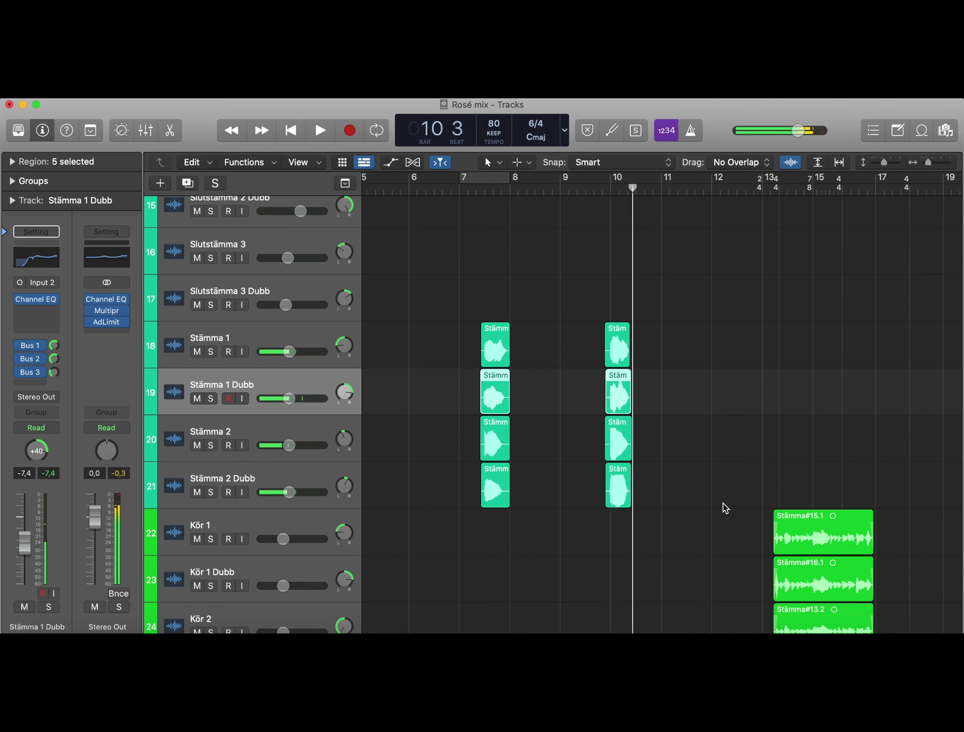
# Step: Scroll the Tracks area to reveal the Bas, Sång and Stämma lead regions across the song
pyautogui.hscroll(8, 722, 503)
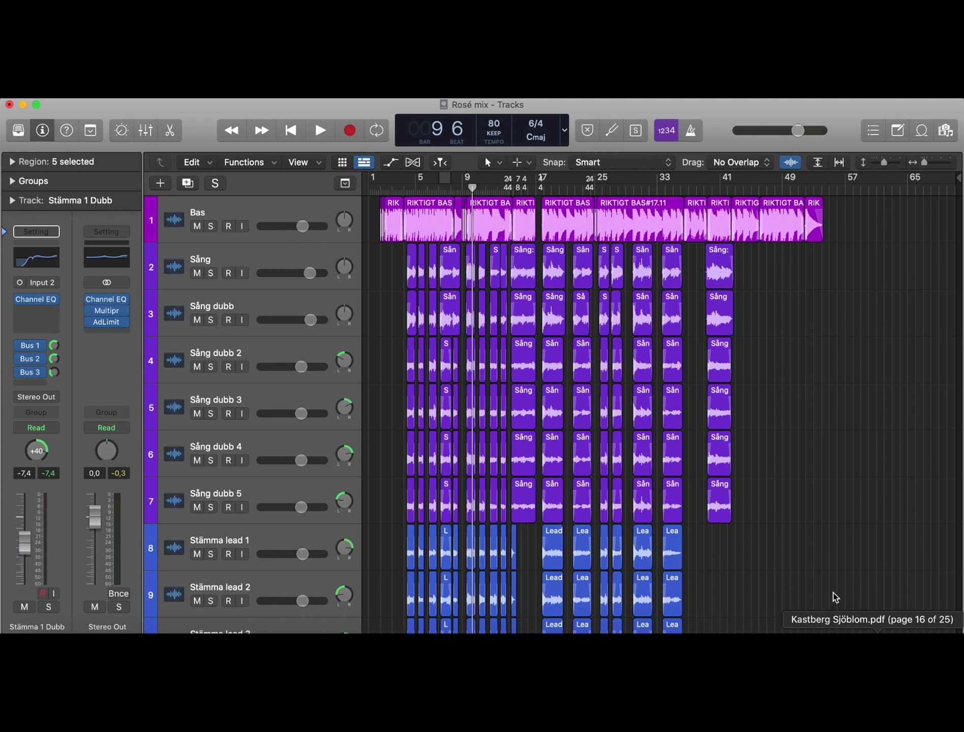
# Step: Solo Stämma lead 1–4 together, play them from bar 18, then unsolo them
pyautogui.scroll(-3, 780, 571)
pyautogui.scroll(-20, 780, 570)
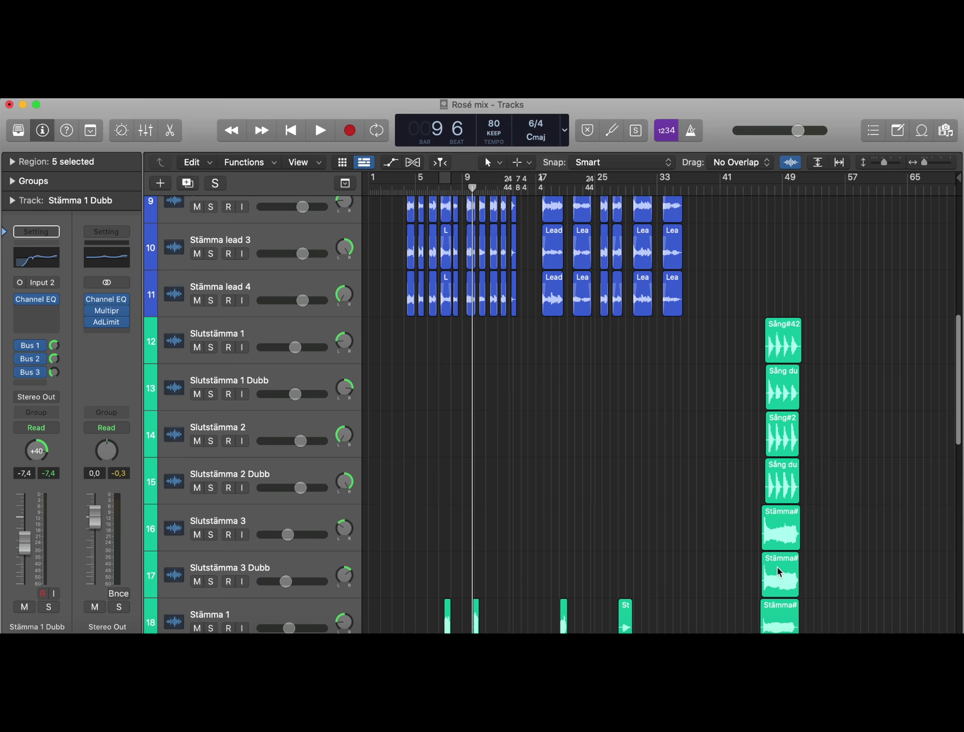
pyautogui.scroll(10, 692, 552)
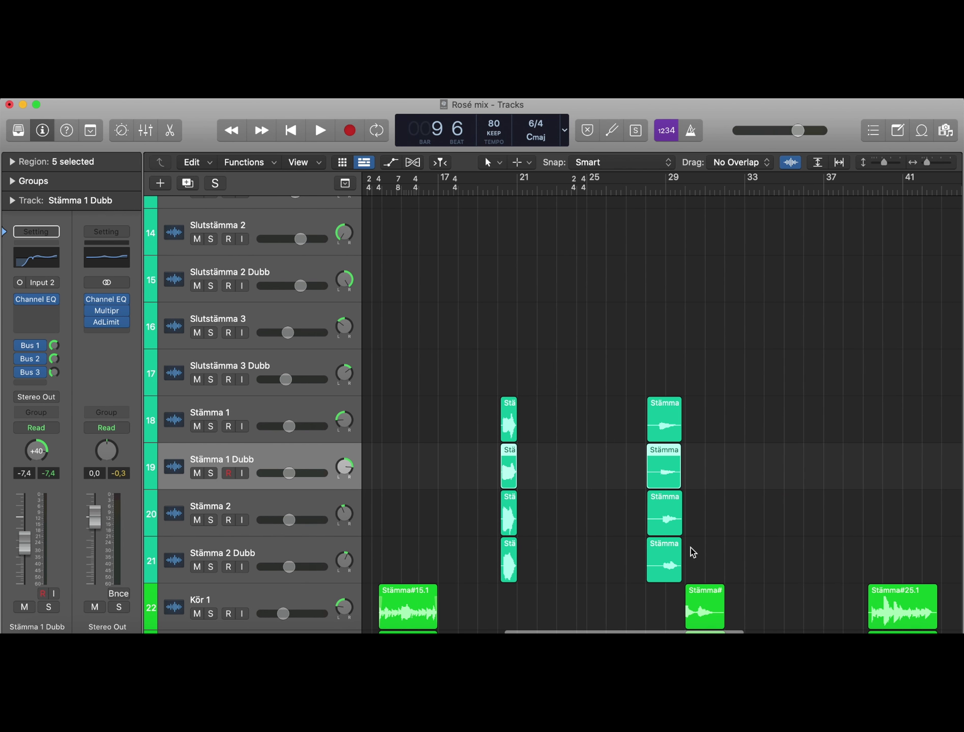
pyautogui.scroll(15, 692, 552)
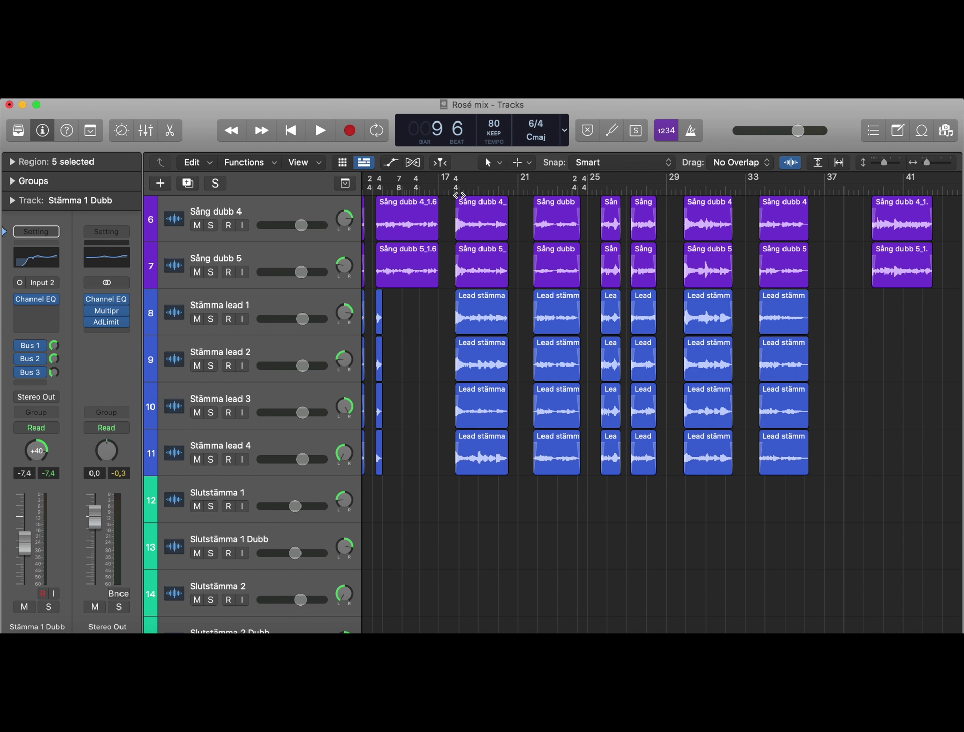
pyautogui.click(457, 192)
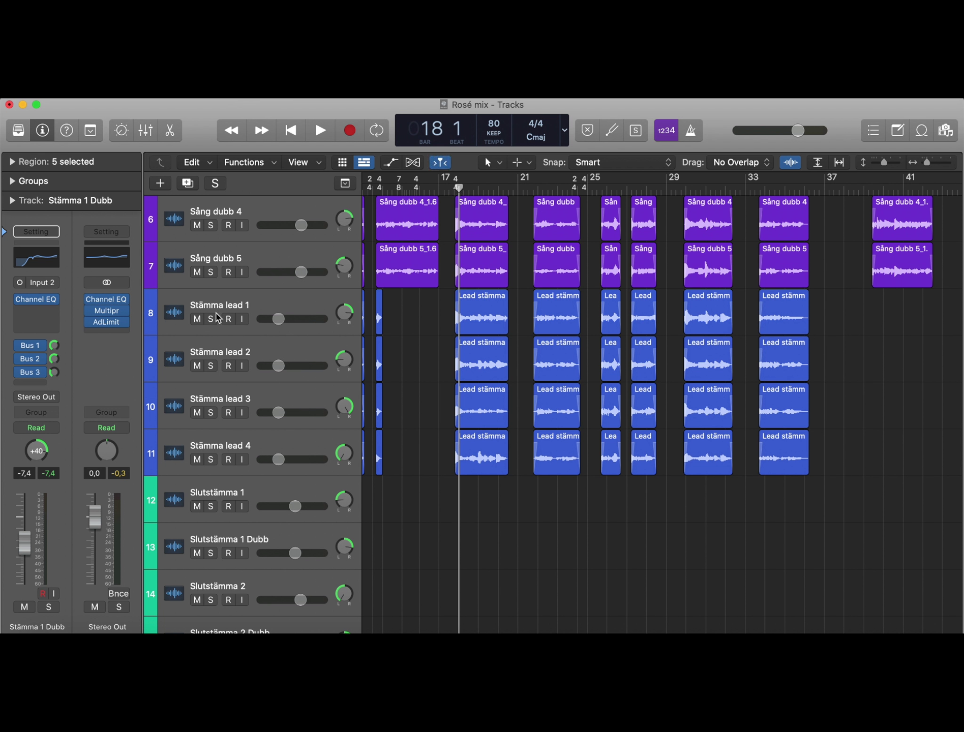
pyautogui.moveTo(211, 319); pyautogui.dragTo(212, 450)
pyautogui.press('space')
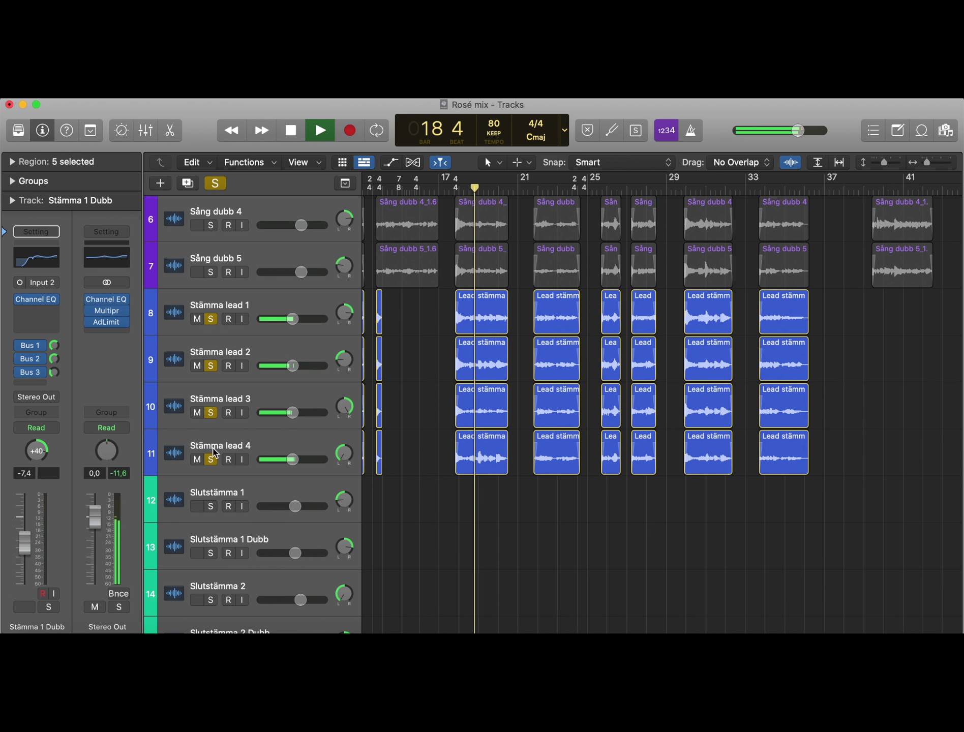
pyautogui.press('space')
pyautogui.moveTo(205, 317); pyautogui.dragTo(210, 459)
# Step: Solo Stämma 1 through Stämma 2 Dubb, play from bar 20, then unsolo them
pyautogui.scroll(-10, 402, 489)
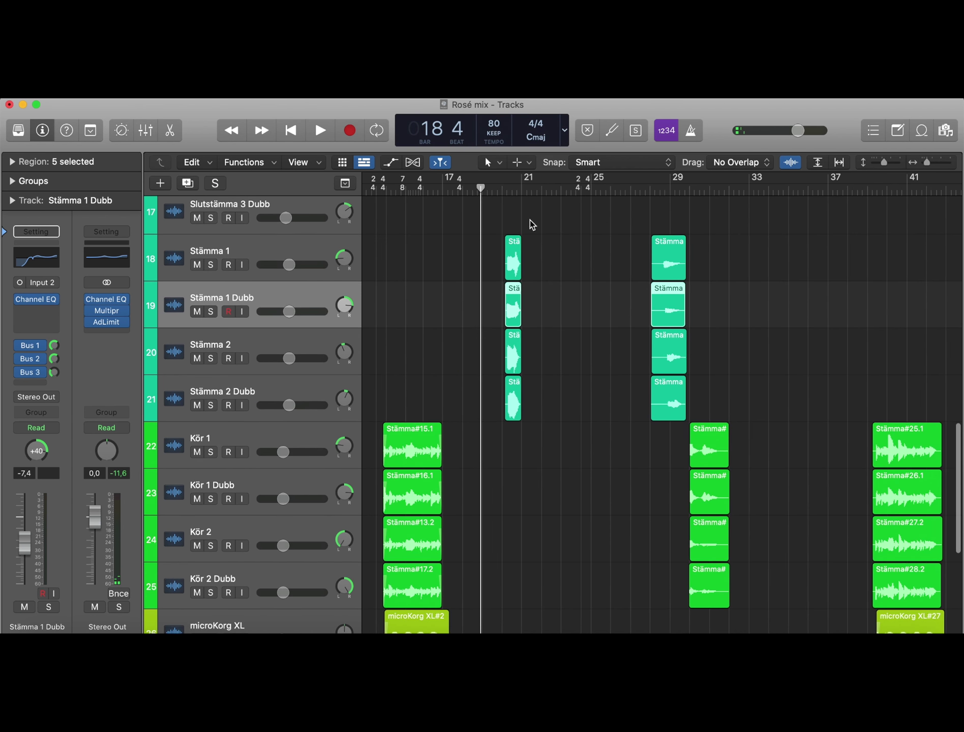
pyautogui.click(502, 189)
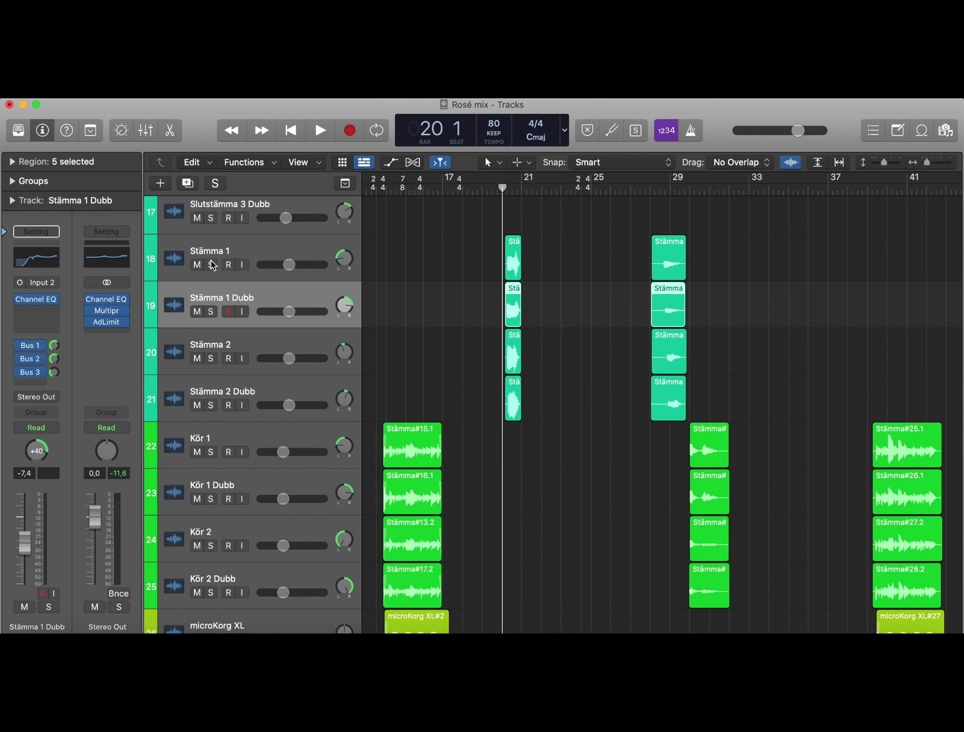
pyautogui.moveTo(212, 265); pyautogui.dragTo(210, 407)
pyautogui.press('space')
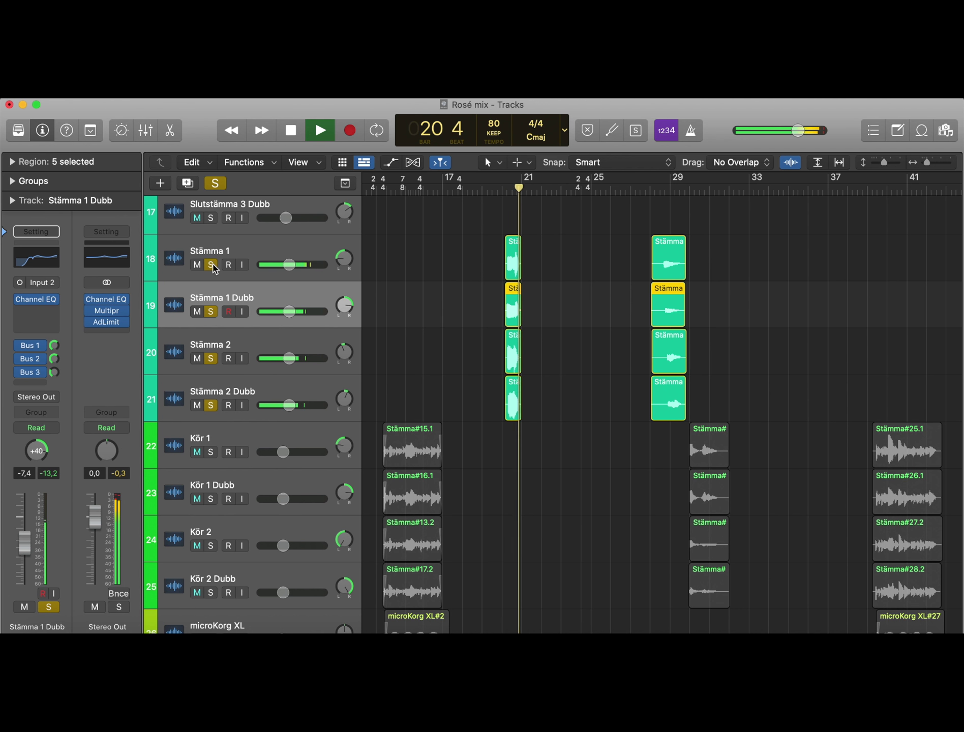
pyautogui.press('space')
pyautogui.moveTo(210, 265); pyautogui.dragTo(220, 399)
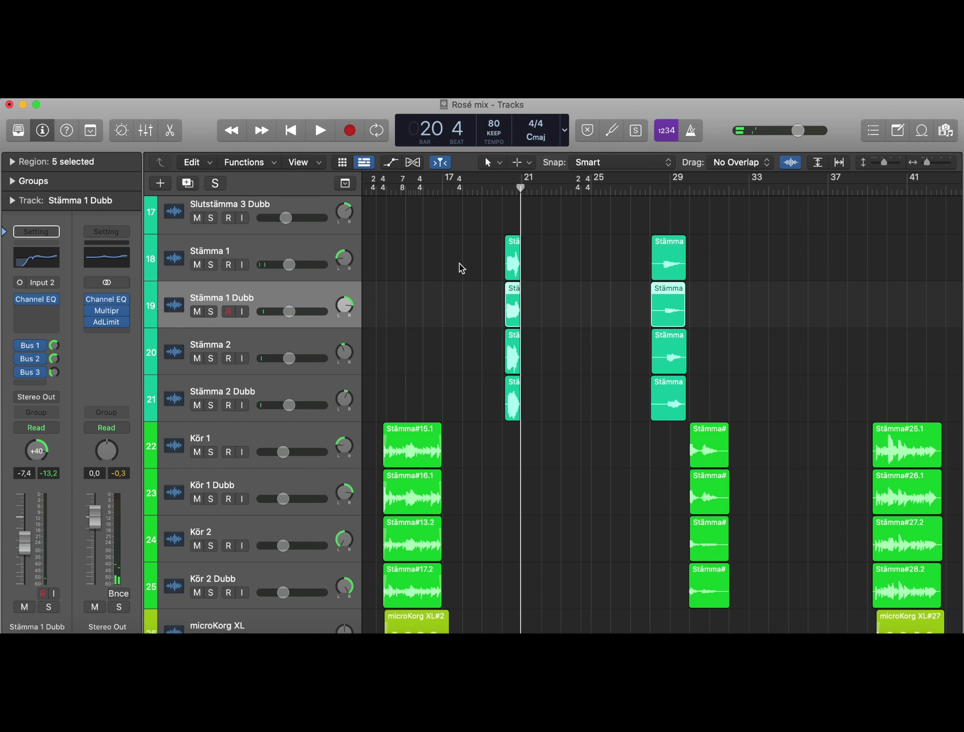
pyautogui.click(31, 371)
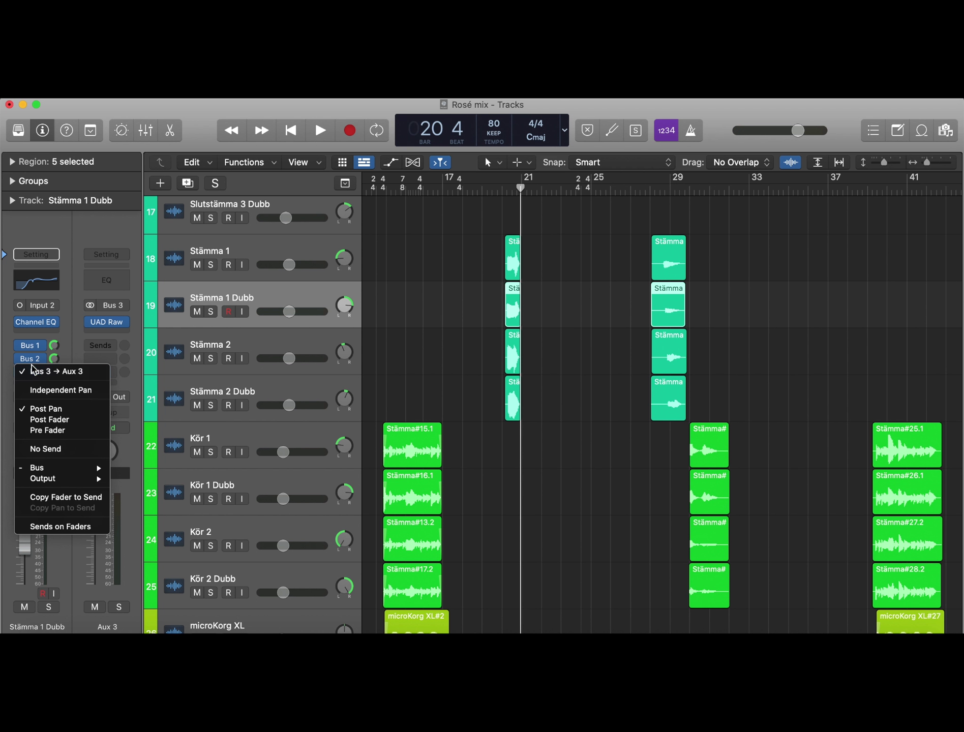
pyautogui.click(104, 327)
pyautogui.click(108, 324)
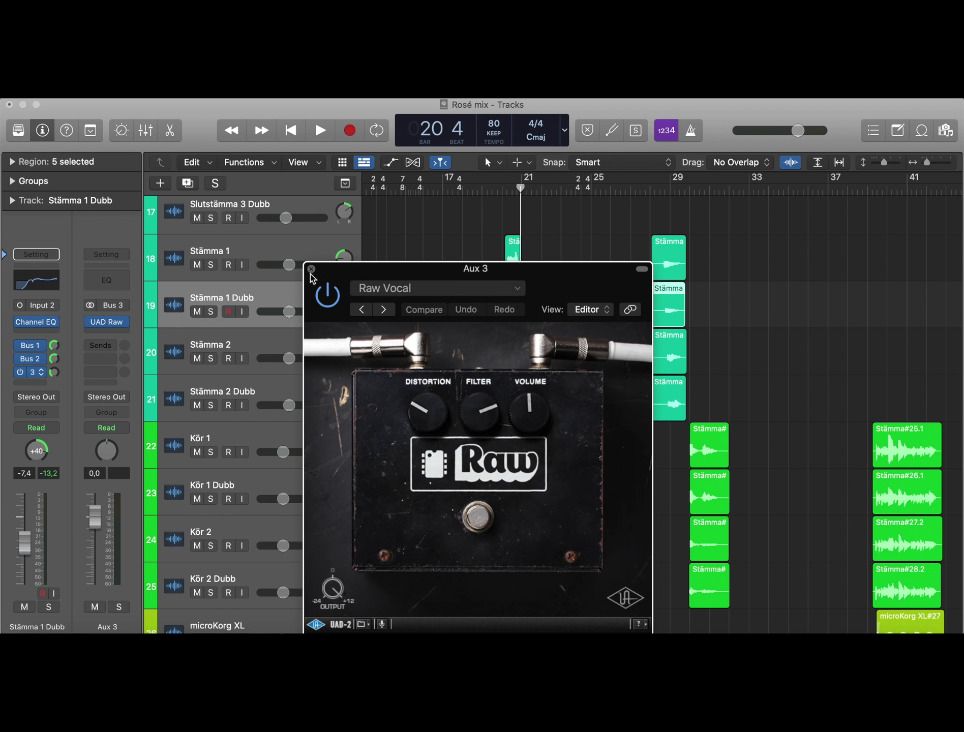
pyautogui.moveTo(565, 284); pyautogui.dragTo(563, 213)
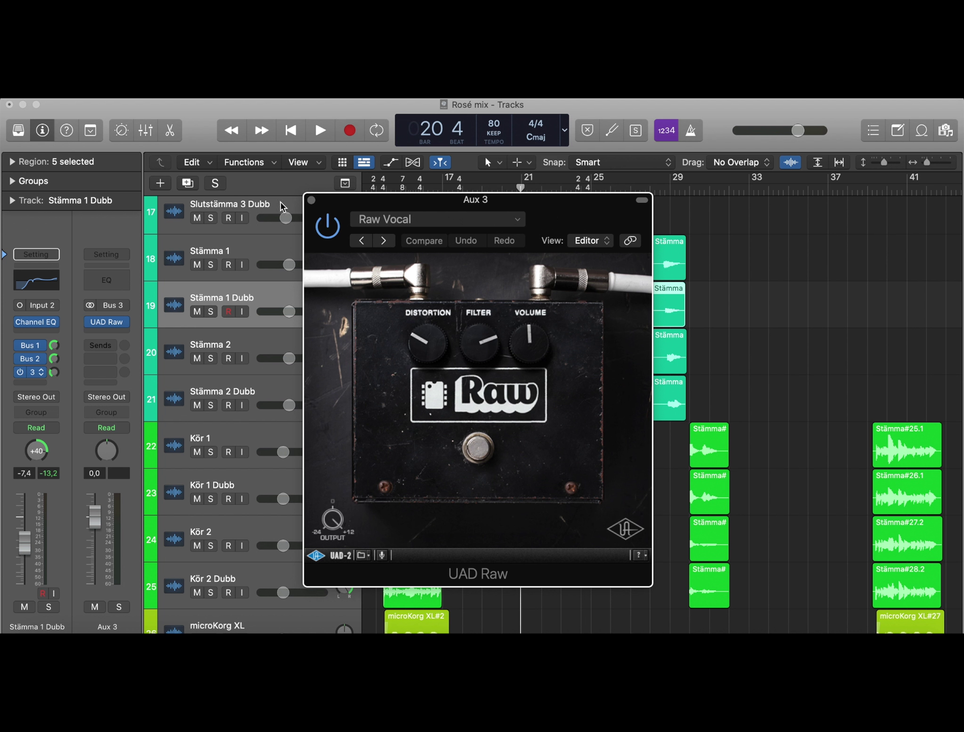
# Step: Close the Raw plugin window and zoom the timeline in around bar 20
pyautogui.click(311, 199)
pyautogui.scroll(-3, 491, 458)
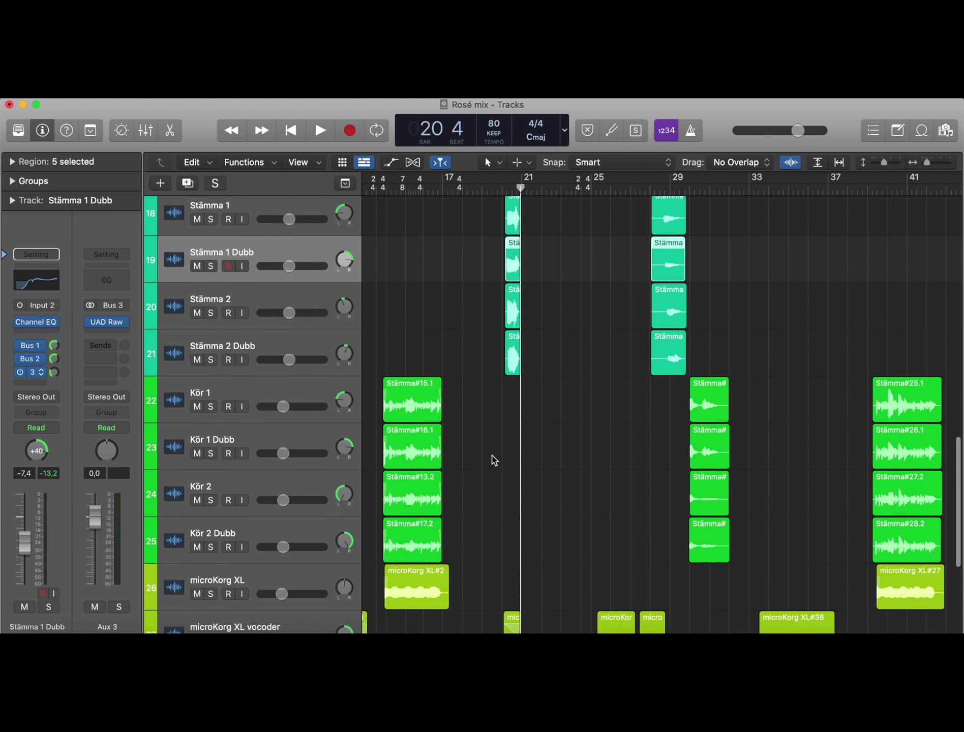
pyautogui.scroll(-5, 491, 459)
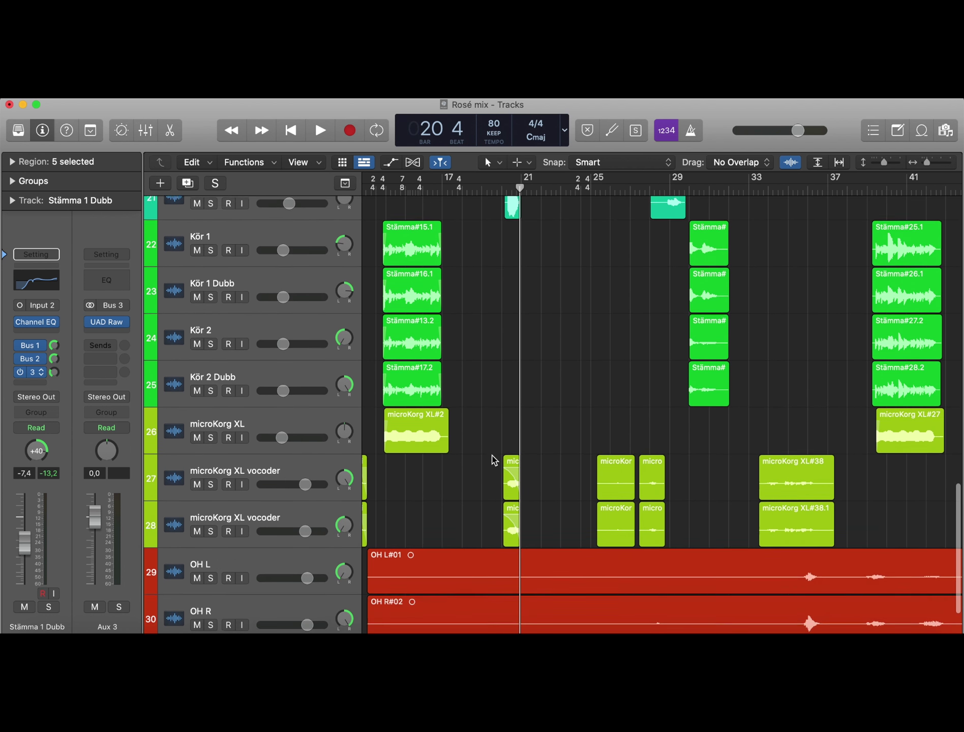
pyautogui.scroll(-2, 482, 498)
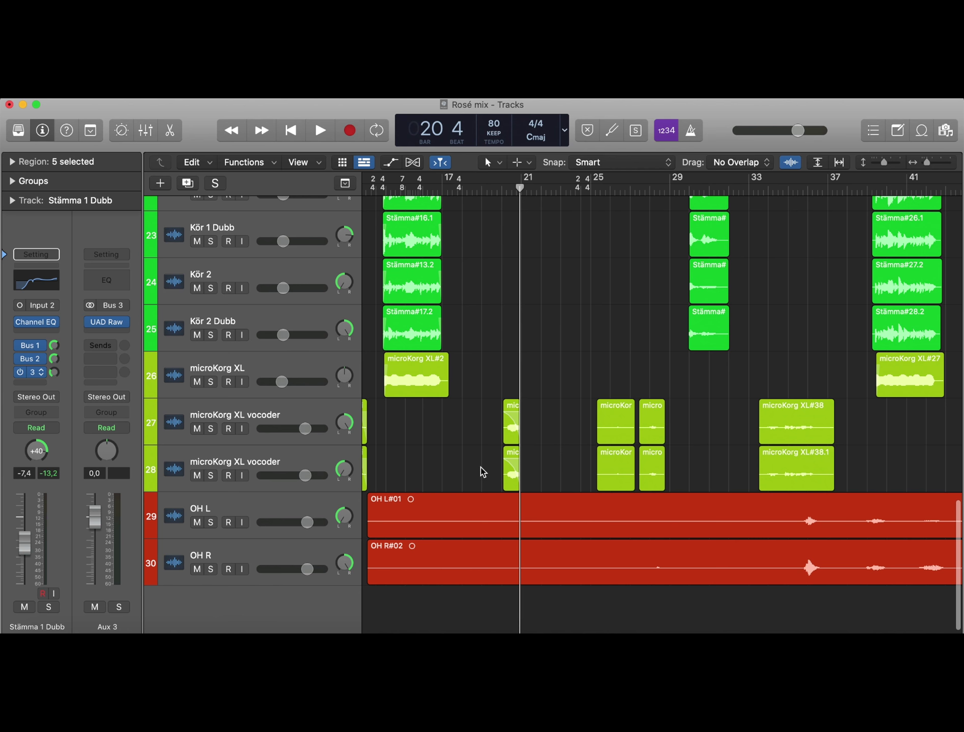
pyautogui.press('super+Right')
# Step: Solo both microKorg XL vocoder tracks, play them from bar 20, then unsolo one
pyautogui.click(483, 192)
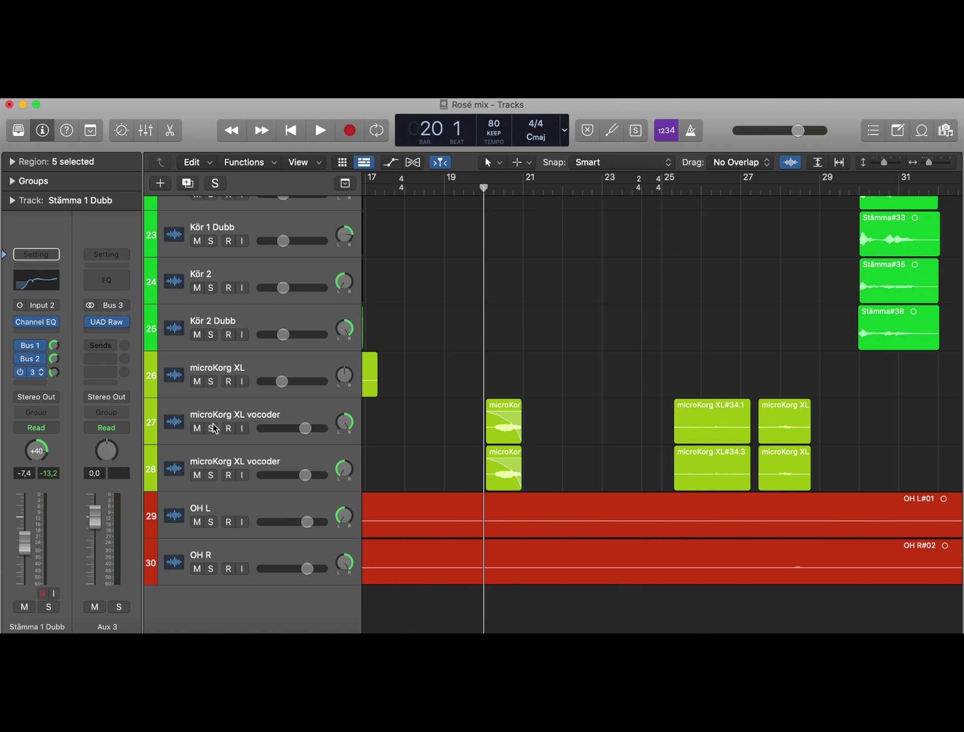
pyautogui.moveTo(211, 429); pyautogui.dragTo(211, 476)
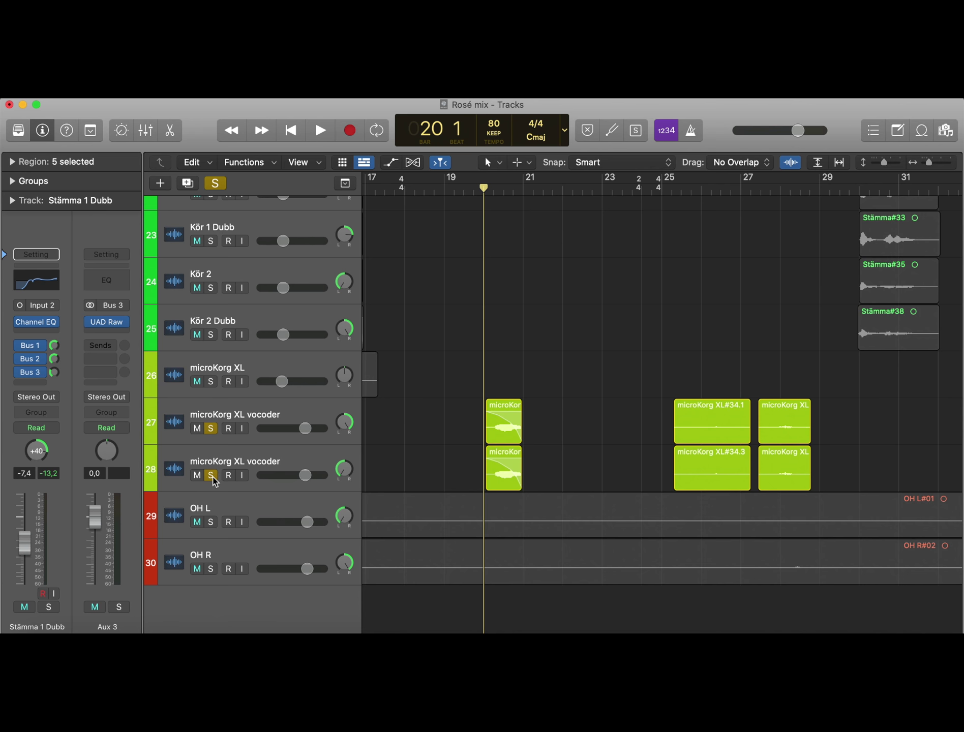
pyautogui.scroll(6, 424, 340)
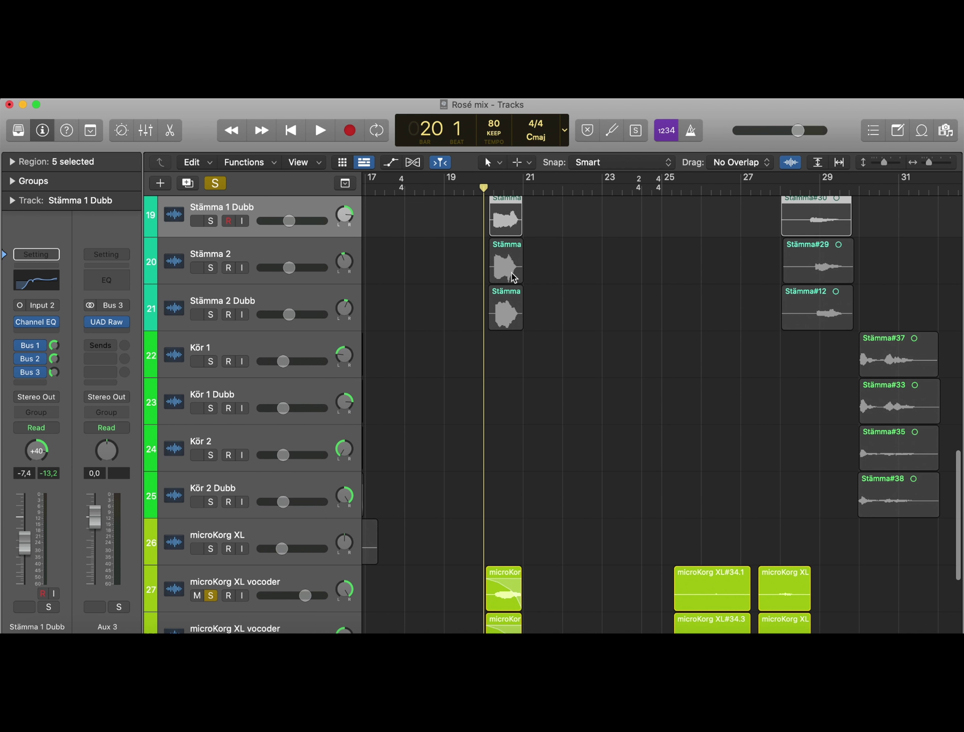
pyautogui.scroll(-3, 489, 456)
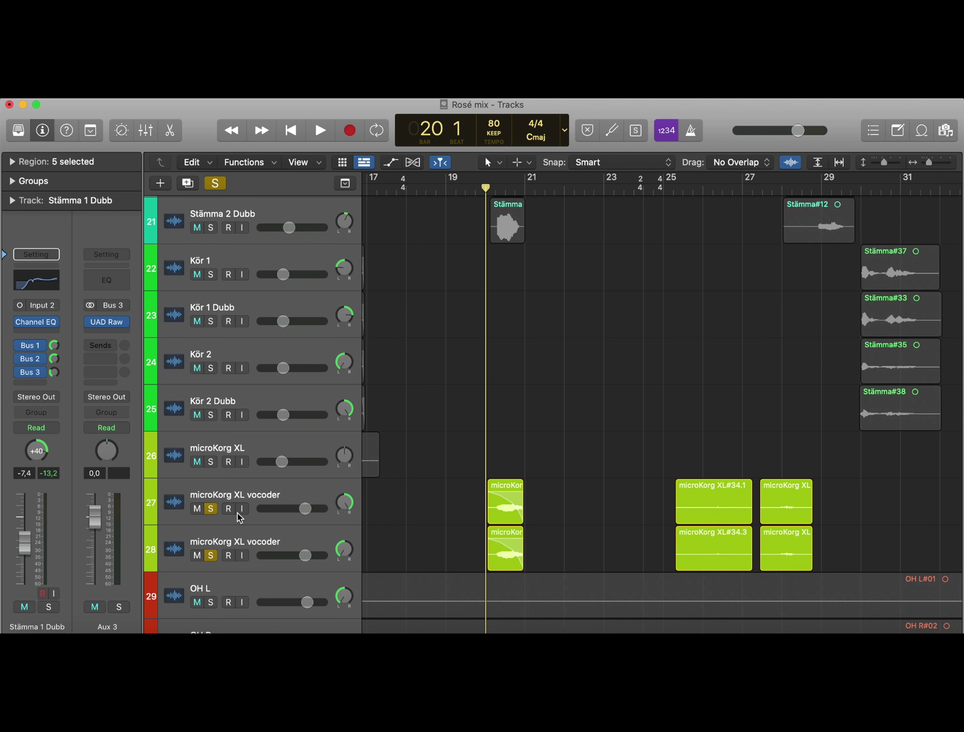
pyautogui.press('space')
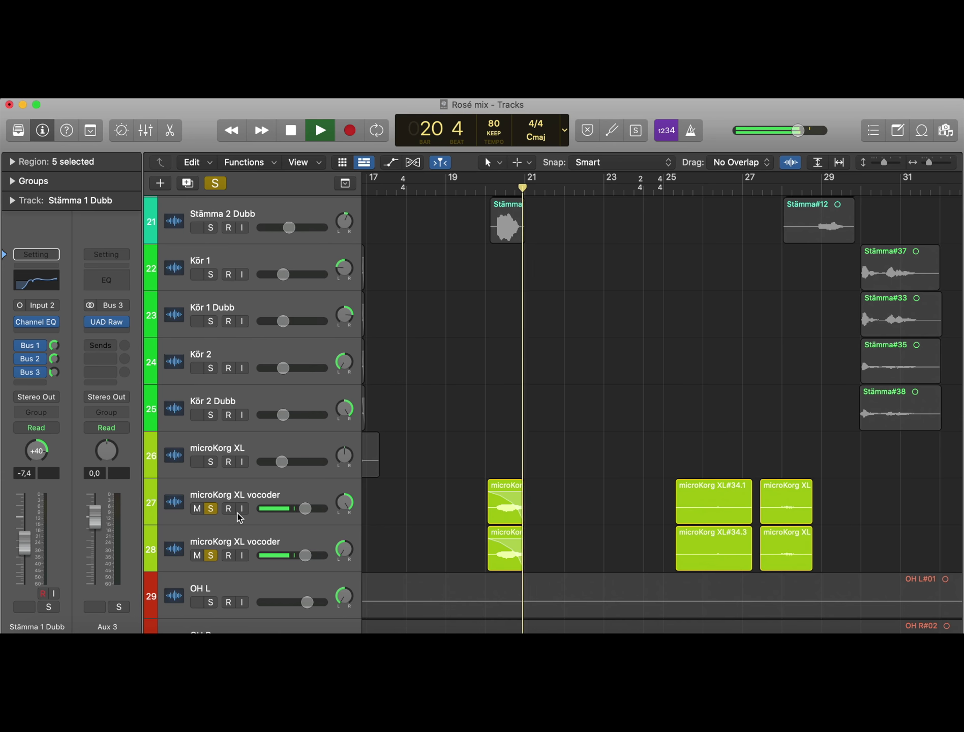
pyautogui.press('space')
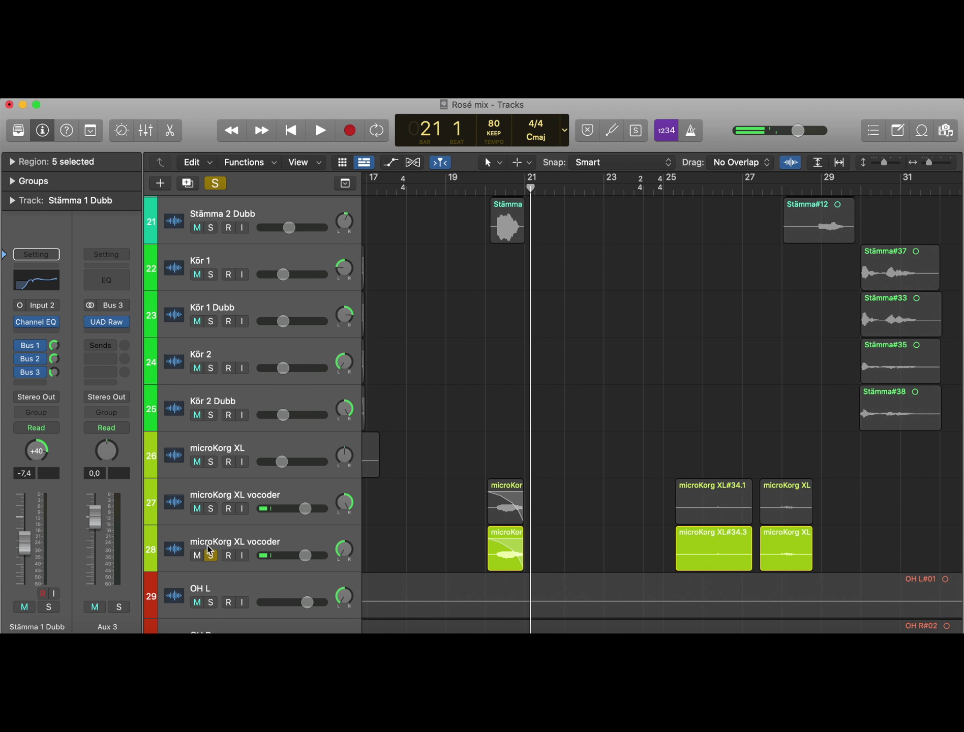
pyautogui.click(210, 555)
# Step: Solo the Stämma harmonies with both vocoder tracks, play from bar 20, then clear all solos
pyautogui.scroll(5, 254, 432)
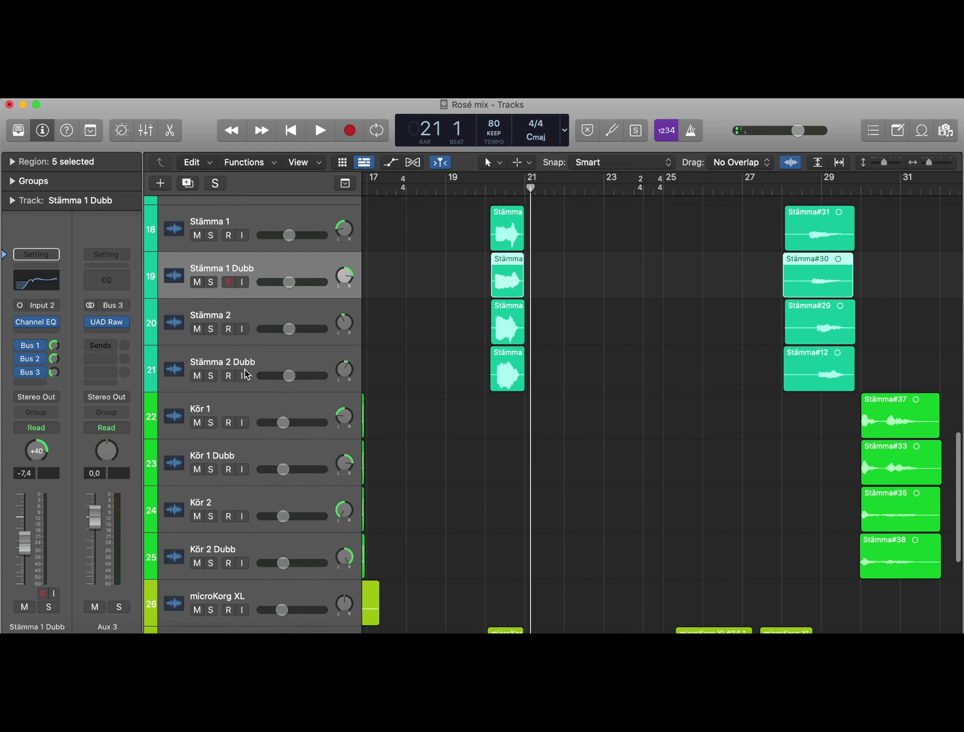
pyautogui.scroll(4, 246, 374)
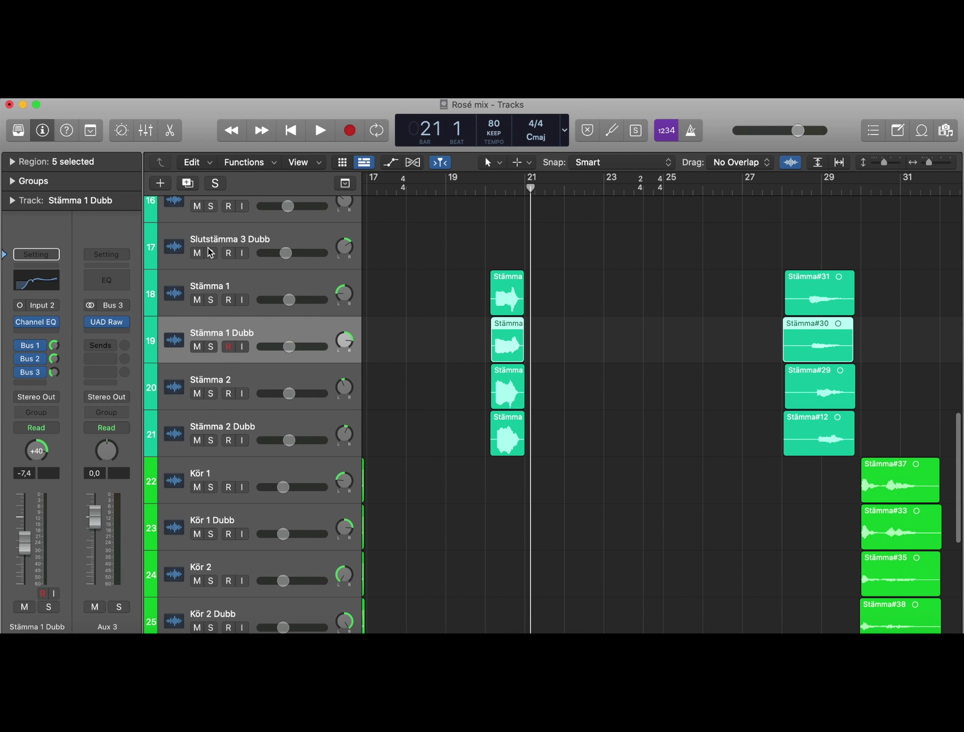
pyautogui.press('Up')
pyautogui.moveTo(212, 303); pyautogui.dragTo(212, 433)
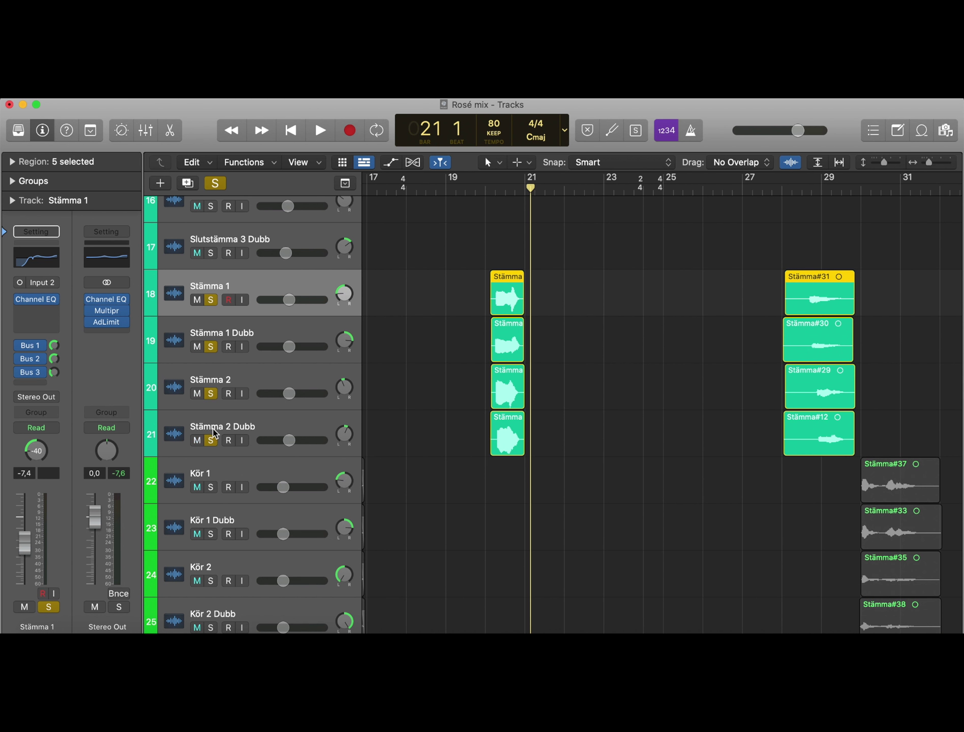
pyautogui.scroll(-5, 213, 433)
pyautogui.moveTo(212, 483); pyautogui.dragTo(212, 517)
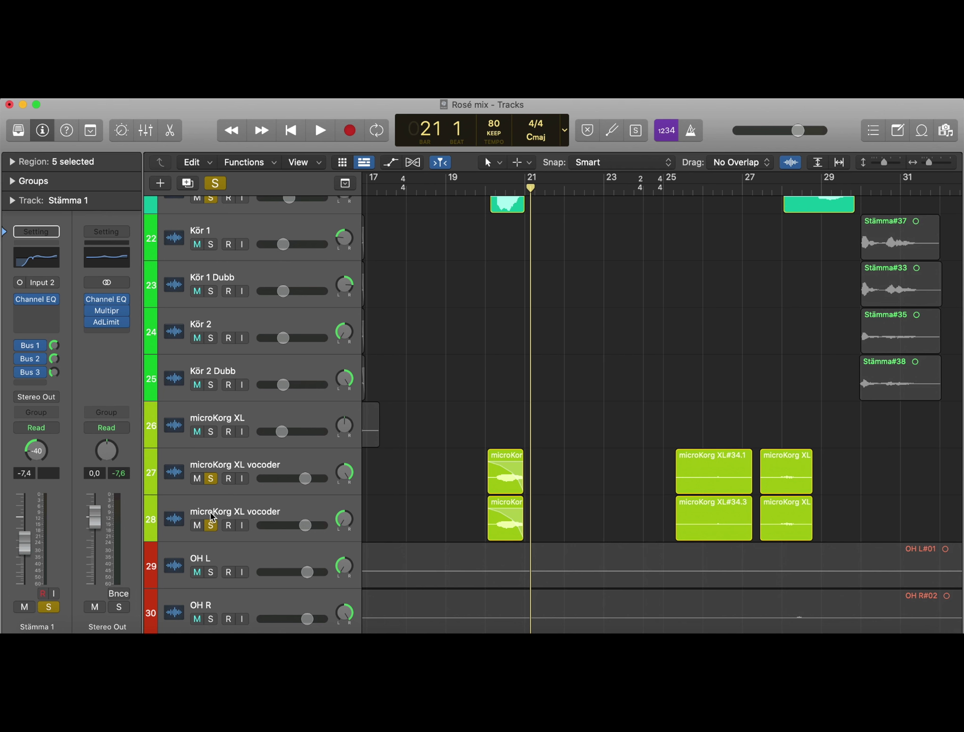
pyautogui.click(479, 193)
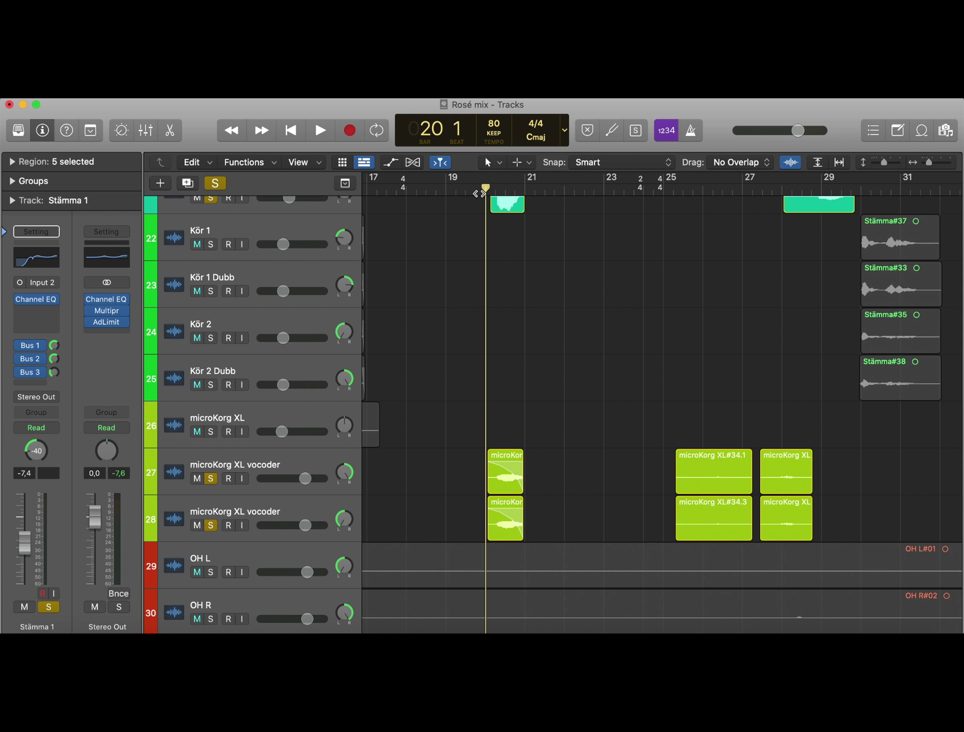
pyautogui.press('space')
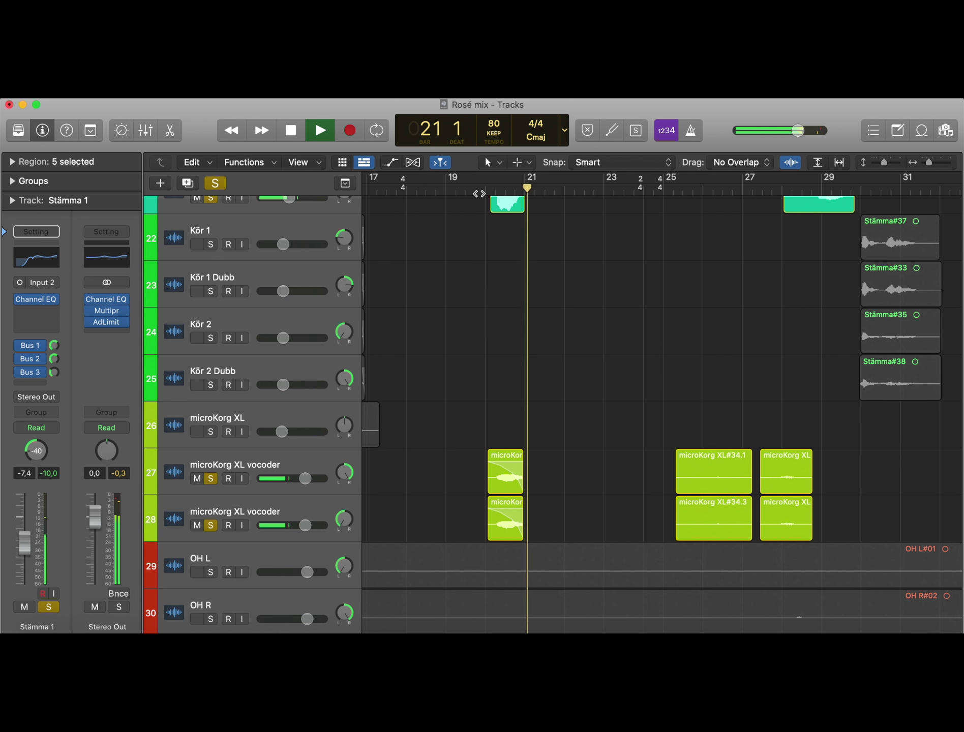
pyautogui.press('space')
pyautogui.click(214, 183)
# Step: Zoom in around the ending and place the playhead at bar 39 beat 2
pyautogui.press('z')
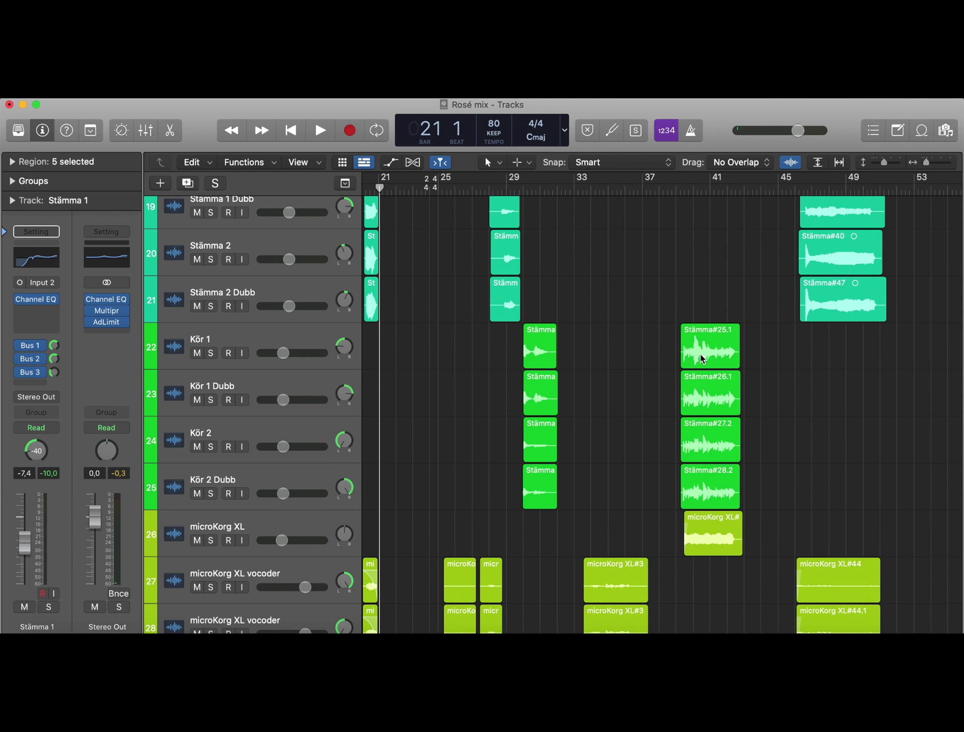
pyautogui.click(674, 192)
pyautogui.press('super+Right')
pyautogui.press('super+Right')
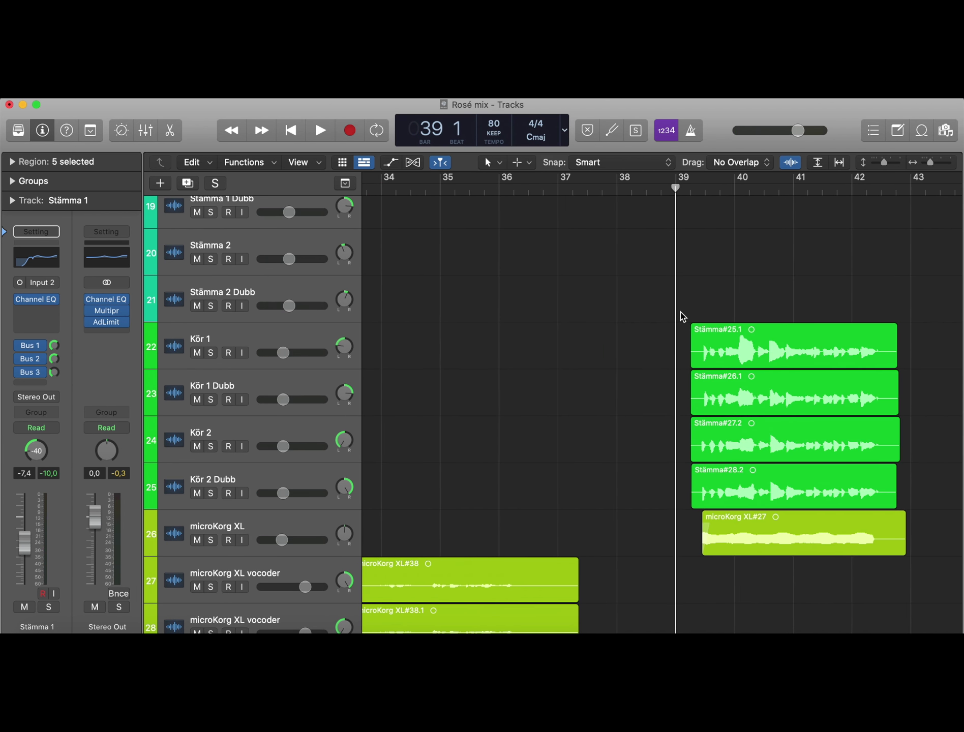
pyautogui.scroll(15, 553, 475)
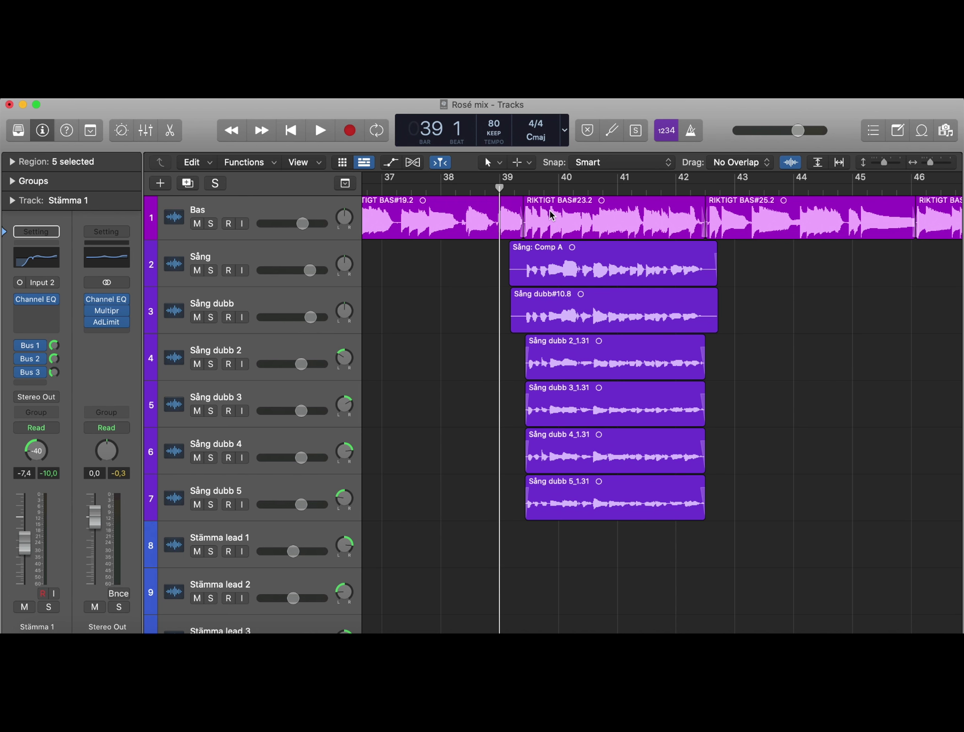
pyautogui.scroll(-20, 538, 379)
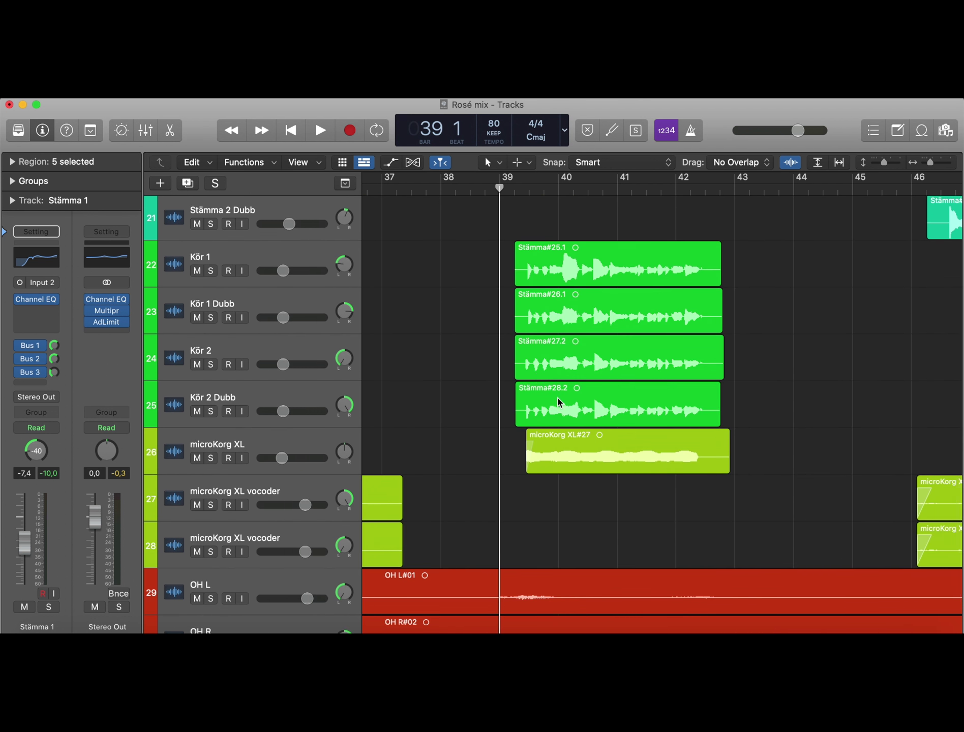
pyautogui.click(516, 188)
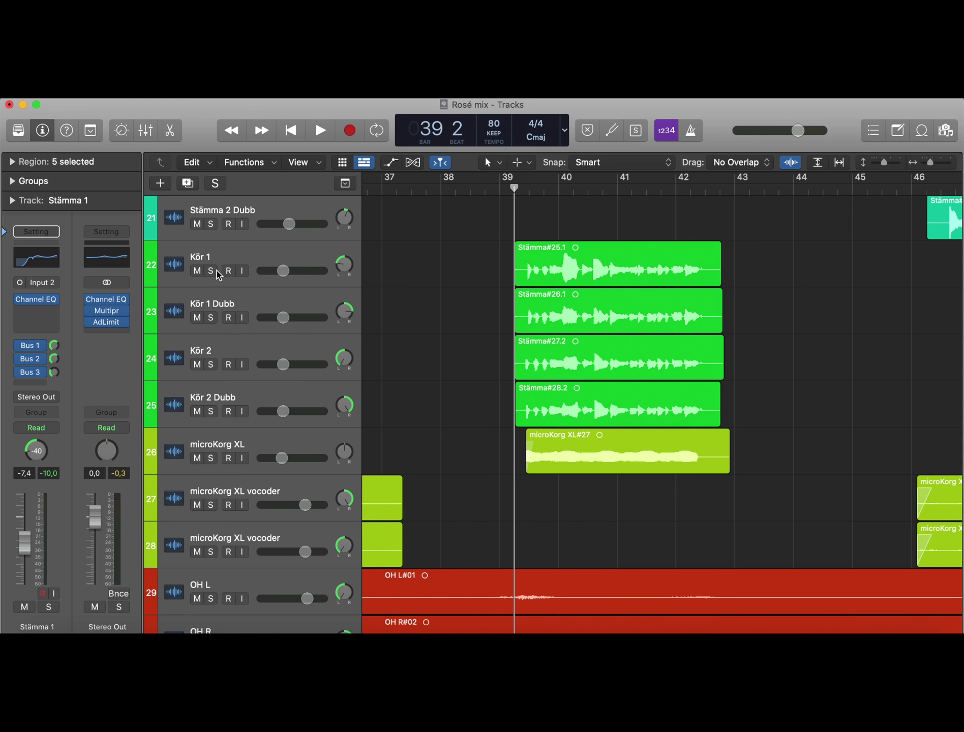
# Step: Solo the four Kör choir tracks, play the ending from bar 39, then unsolo them
pyautogui.moveTo(217, 273); pyautogui.dragTo(213, 412)
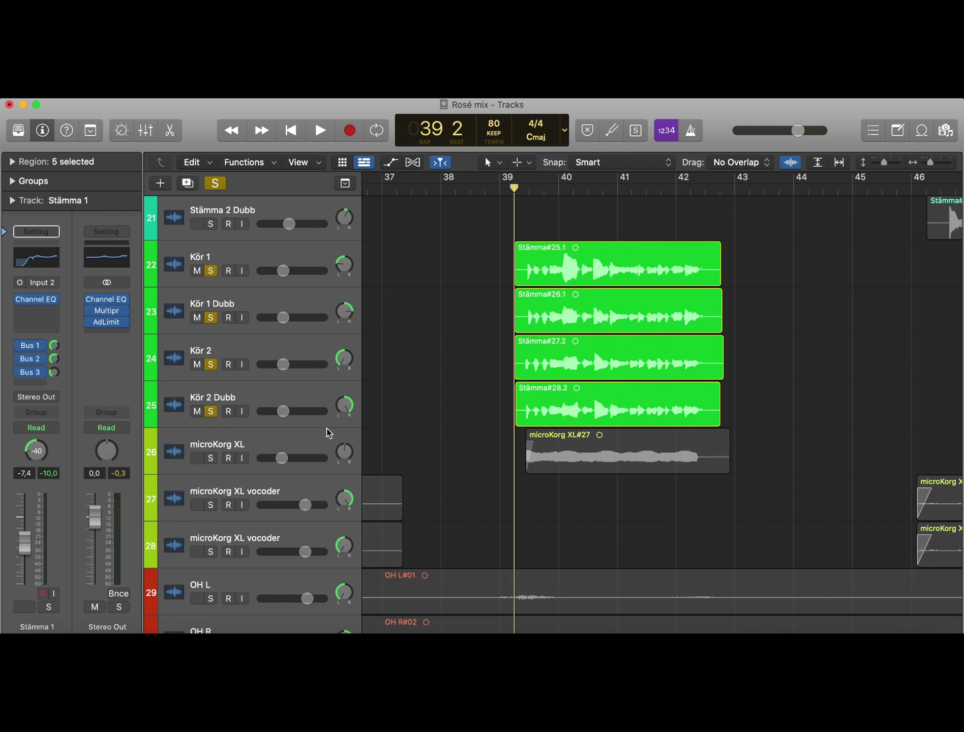
pyautogui.press('space')
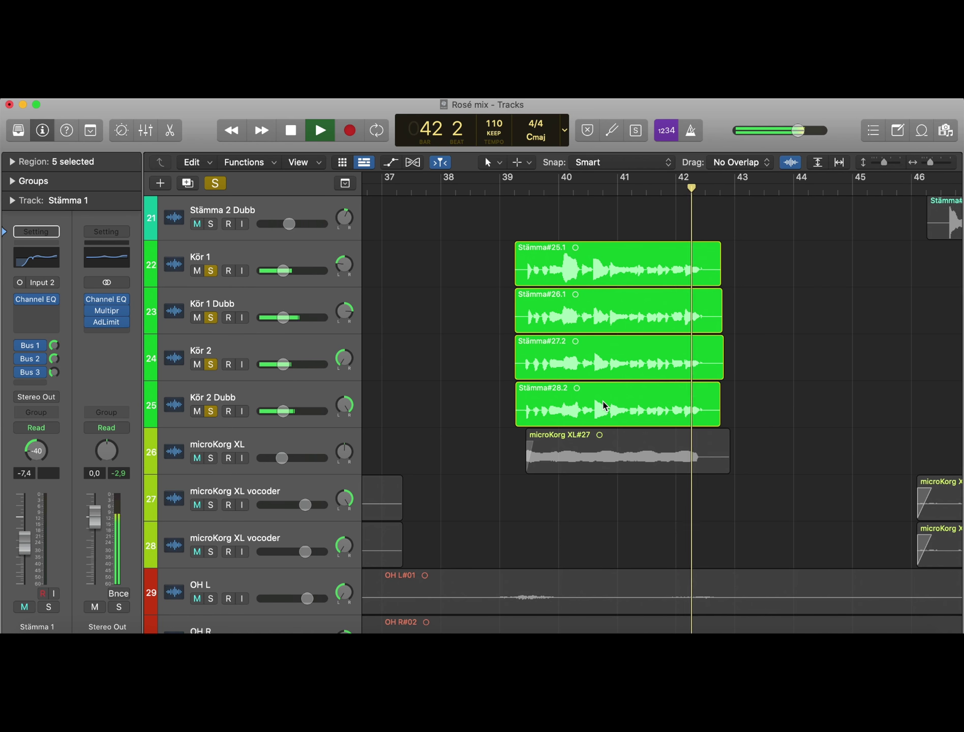
pyautogui.press('space')
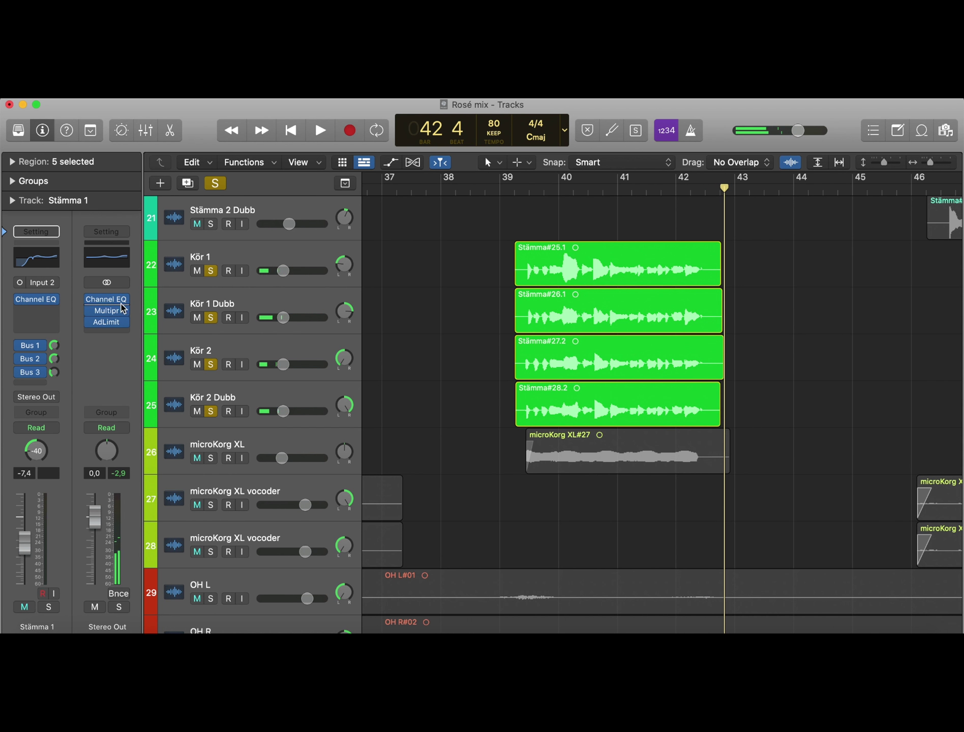
pyautogui.moveTo(211, 270); pyautogui.dragTo(211, 391)
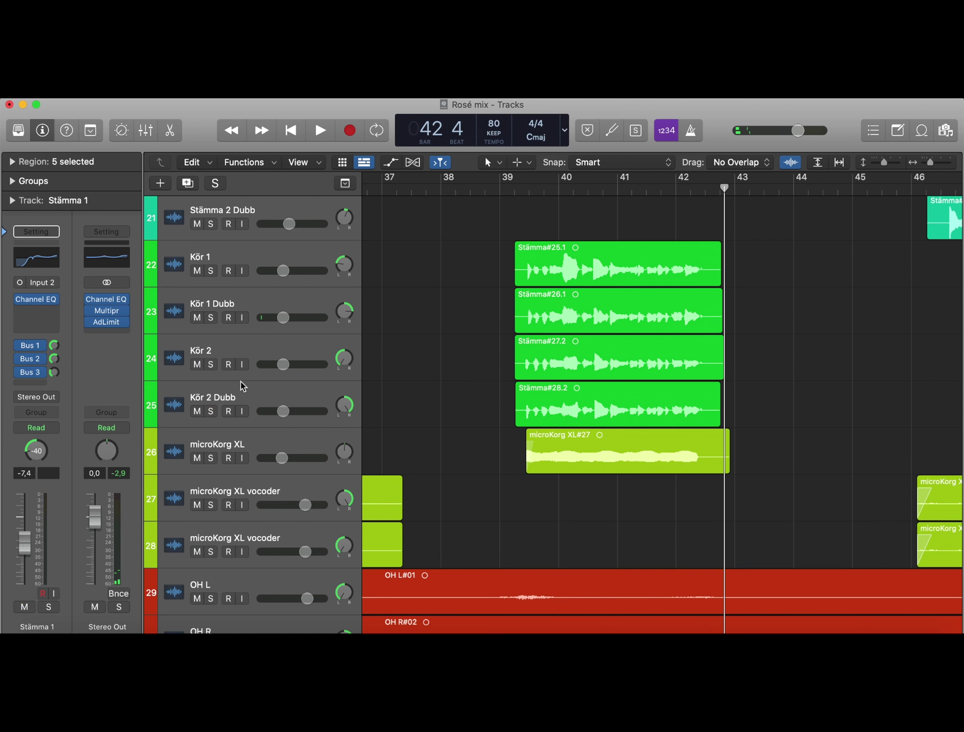
pyautogui.scroll(15, 471, 321)
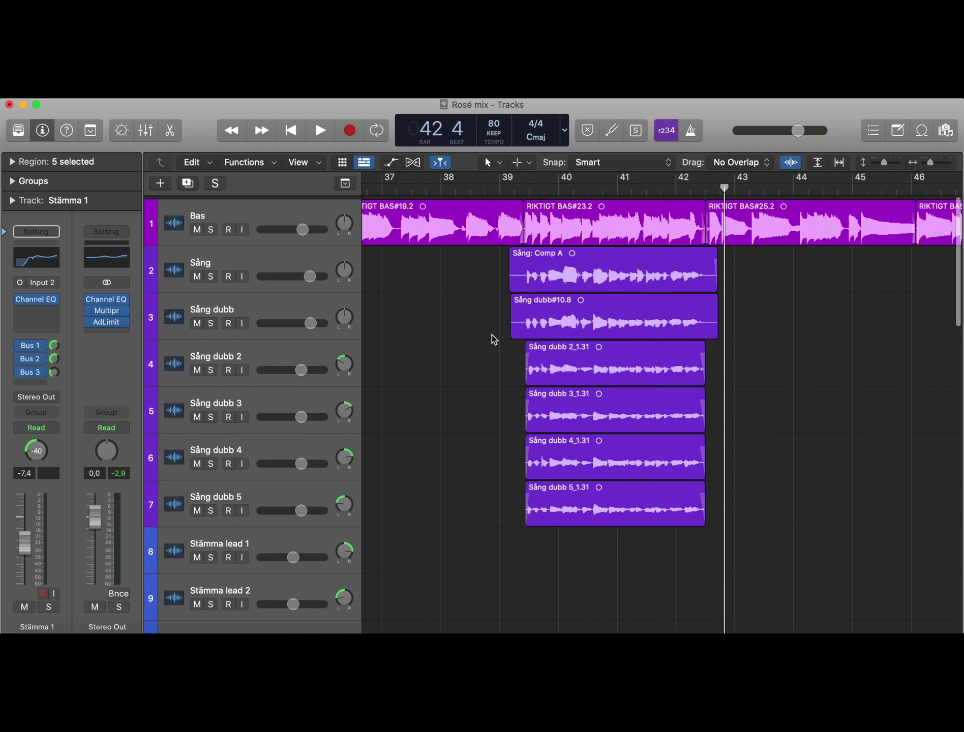
# Step: Zoom to bars 39–45, set the playhead to bar 39 beat 2, and solo Sång and Sång dubb
pyautogui.press('super+Right')
pyautogui.hscroll(-3, 443, 418)
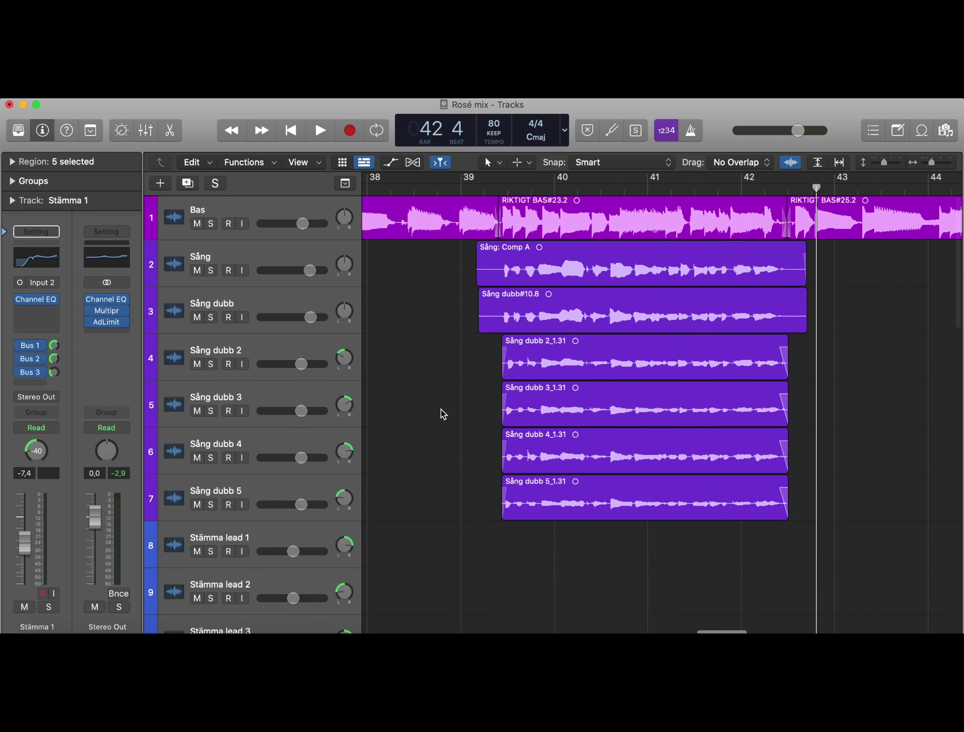
pyautogui.click(484, 188)
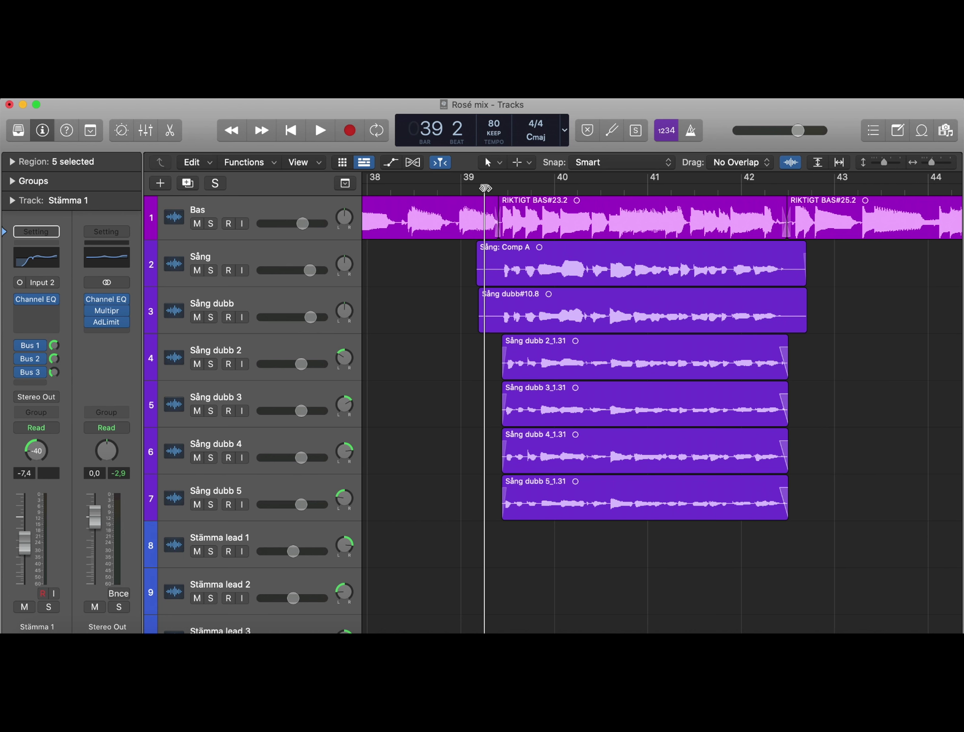
pyautogui.moveTo(211, 264); pyautogui.dragTo(211, 504)
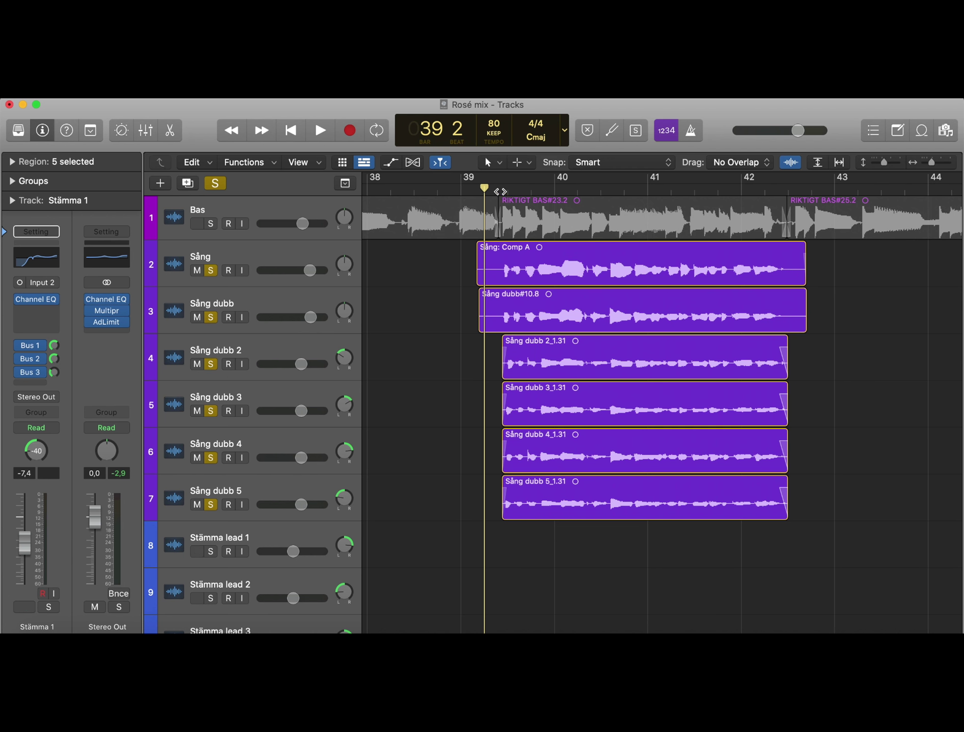
# Step: Play from bar 39, then return to bar 39 beat 2 and solo tracks 22–26
pyautogui.press('space')
pyautogui.scroll(-20, 569, 393)
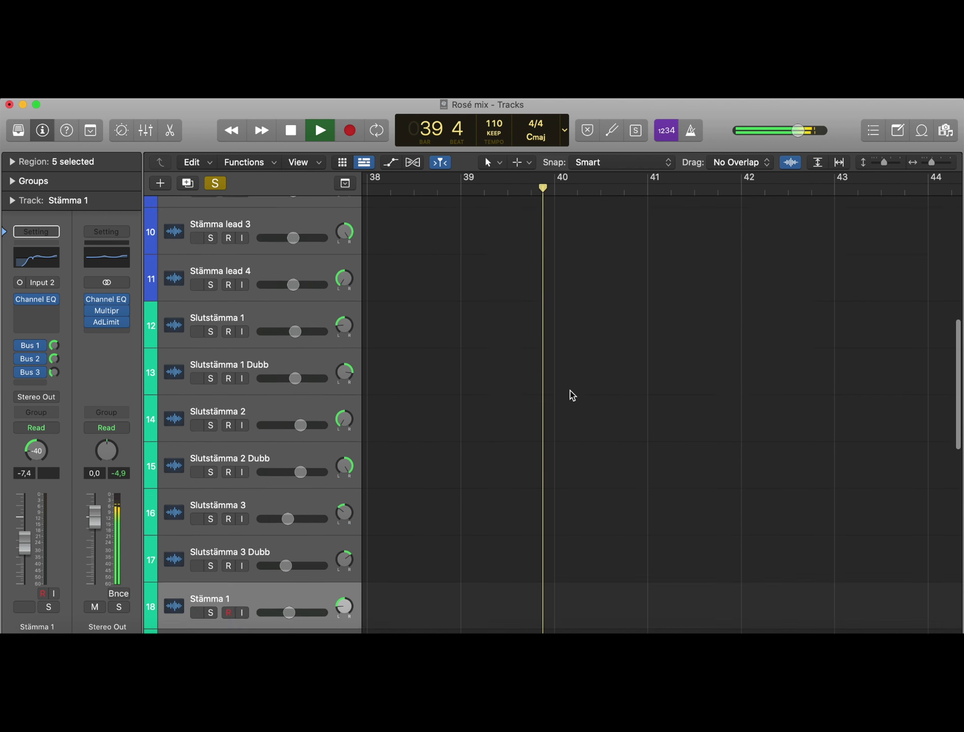
pyautogui.scroll(3, 547, 447)
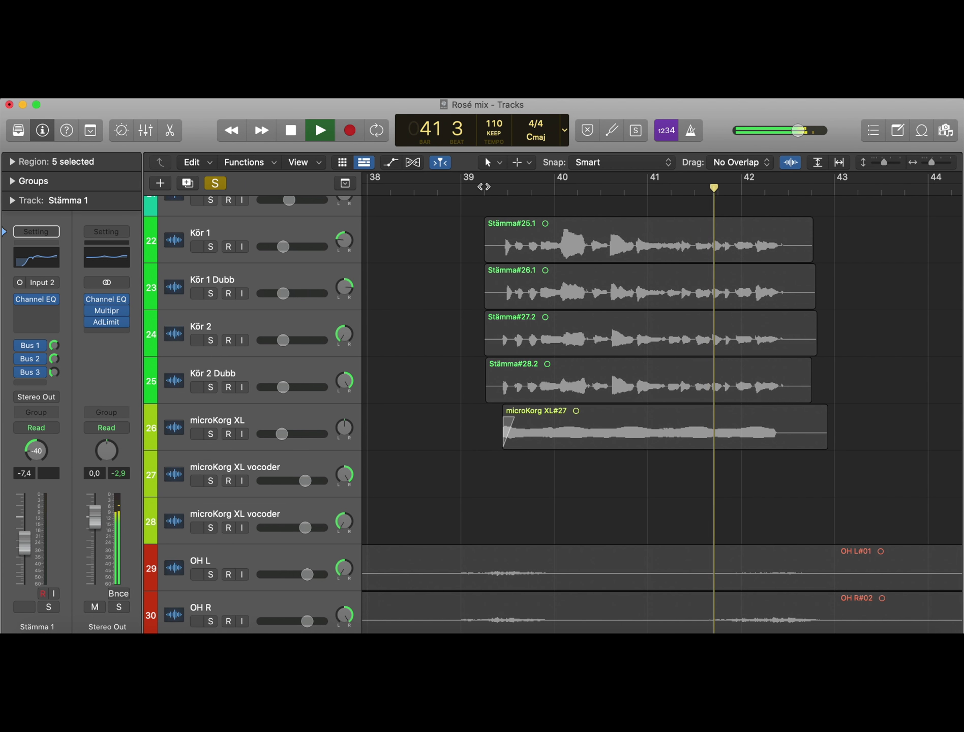
pyautogui.press('space')
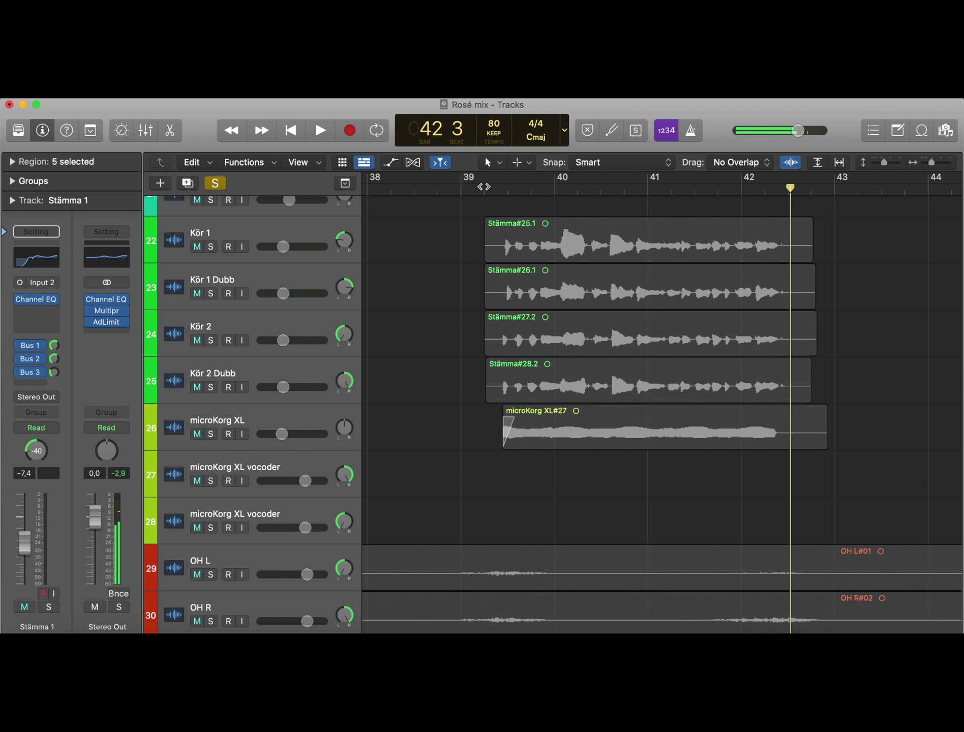
pyautogui.click(484, 187)
pyautogui.moveTo(210, 253); pyautogui.dragTo(211, 440)
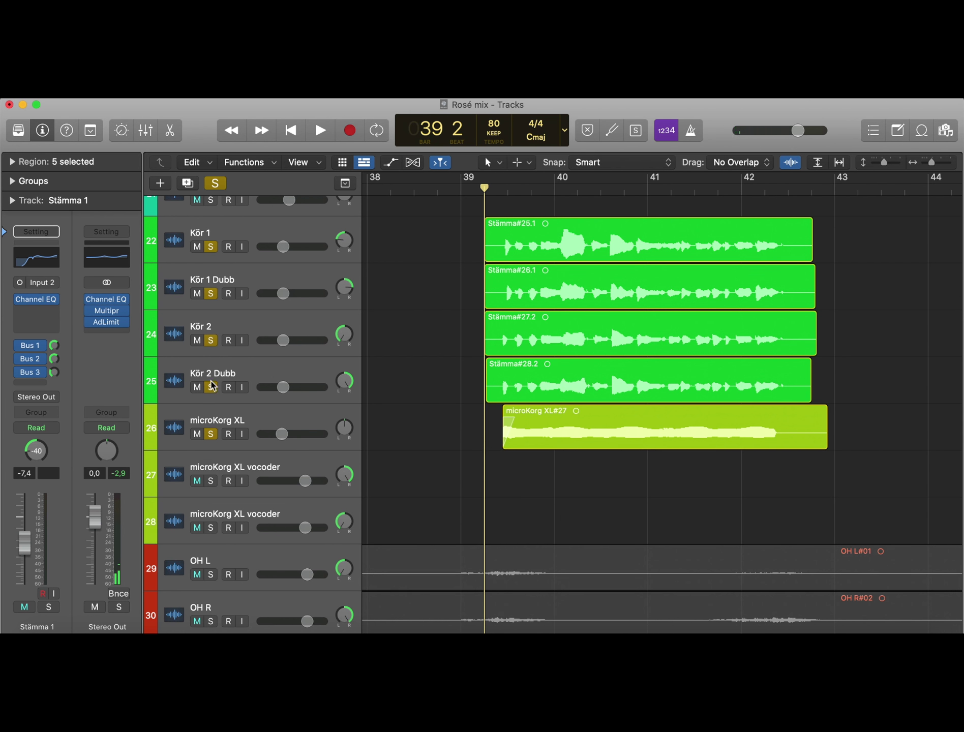
# Step: Unsolo microKorg XL, play the four Kör tracks alone, then unsolo them and clear all solos
pyautogui.click(210, 433)
pyautogui.press('space')
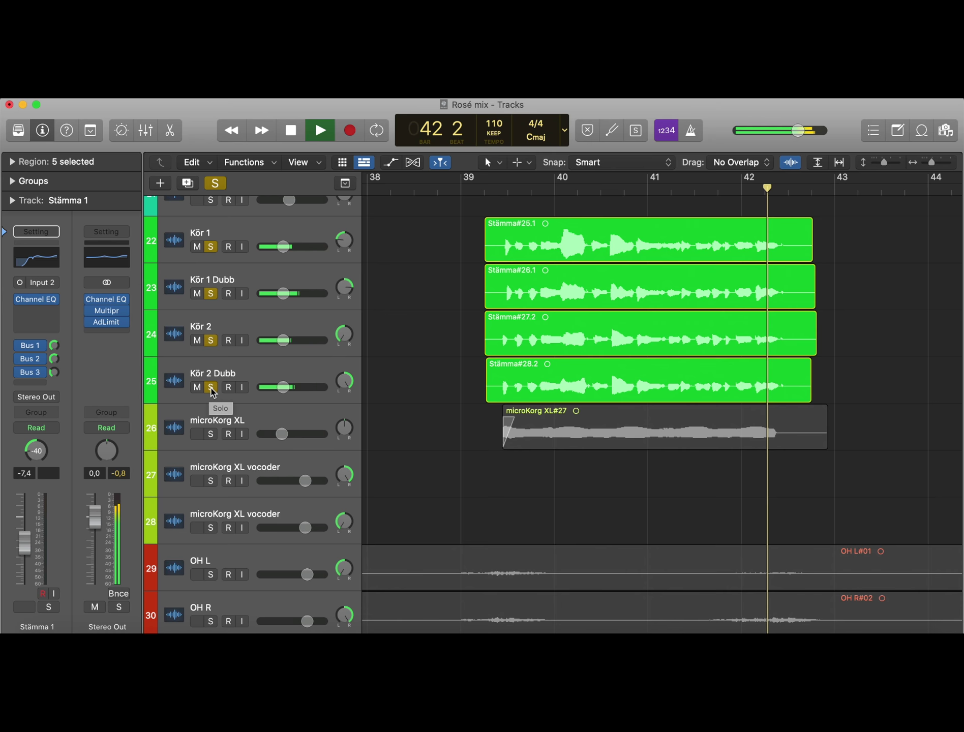
pyautogui.press('space')
pyautogui.moveTo(210, 387); pyautogui.dragTo(209, 248)
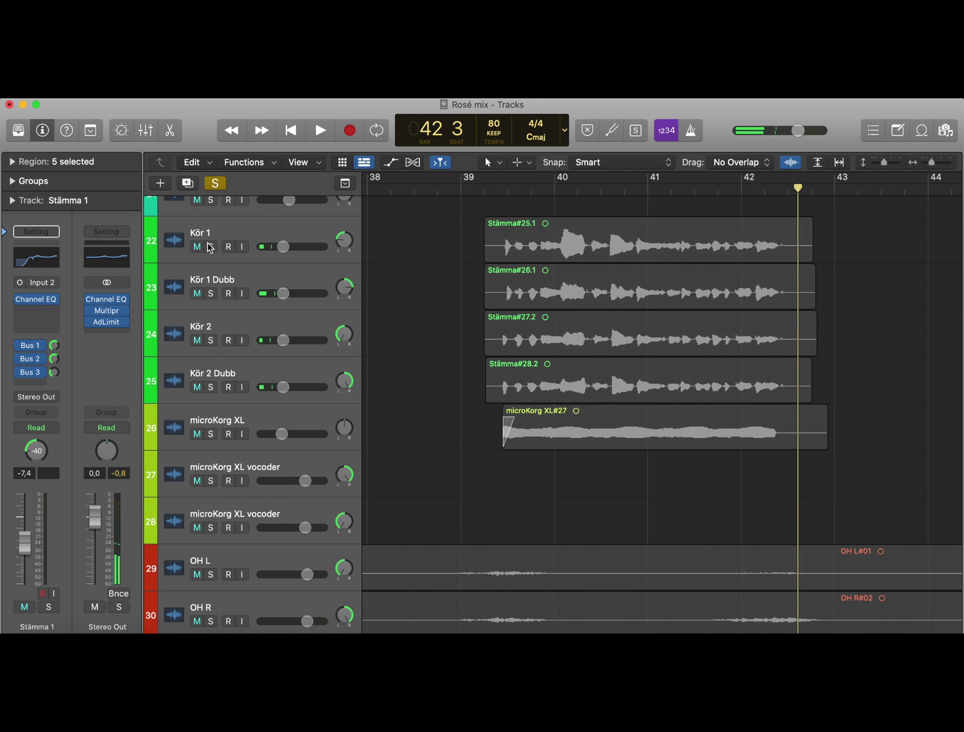
pyautogui.click(215, 184)
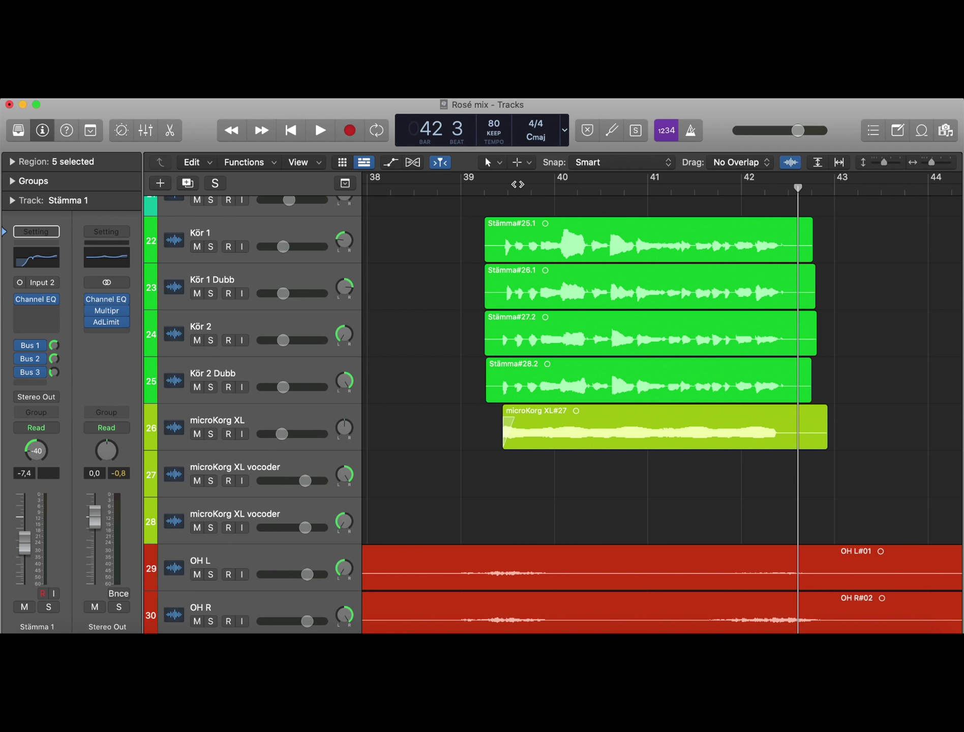
# Step: From bar 39, play the microKorg XL synth soloed on its own
pyautogui.click(506, 189)
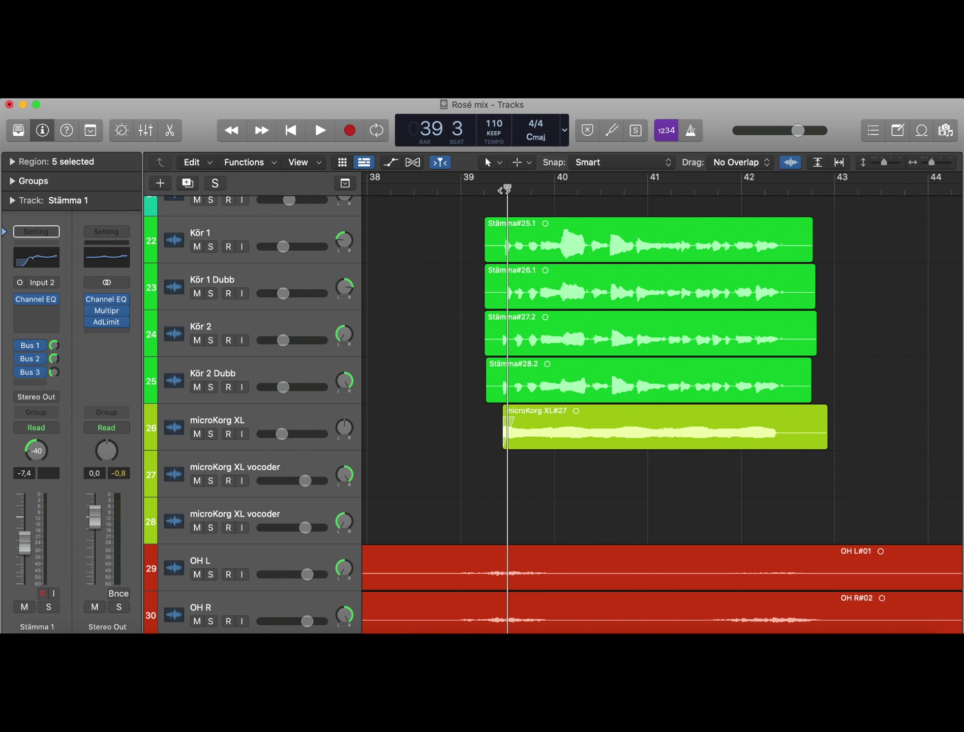
pyautogui.click(211, 436)
pyautogui.press('space')
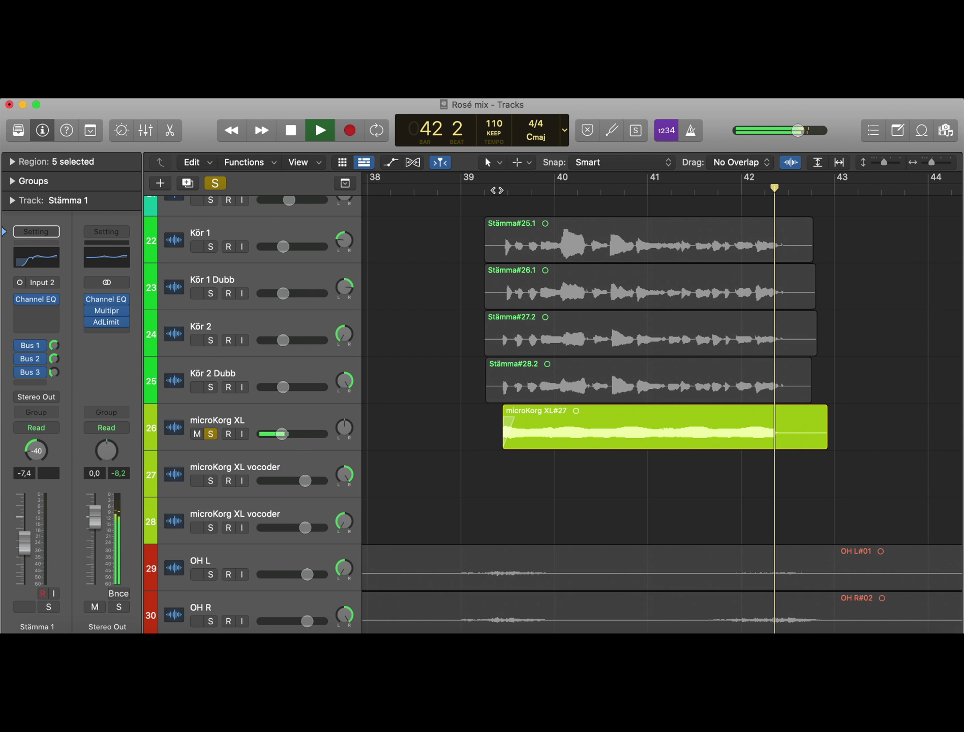
pyautogui.press('space')
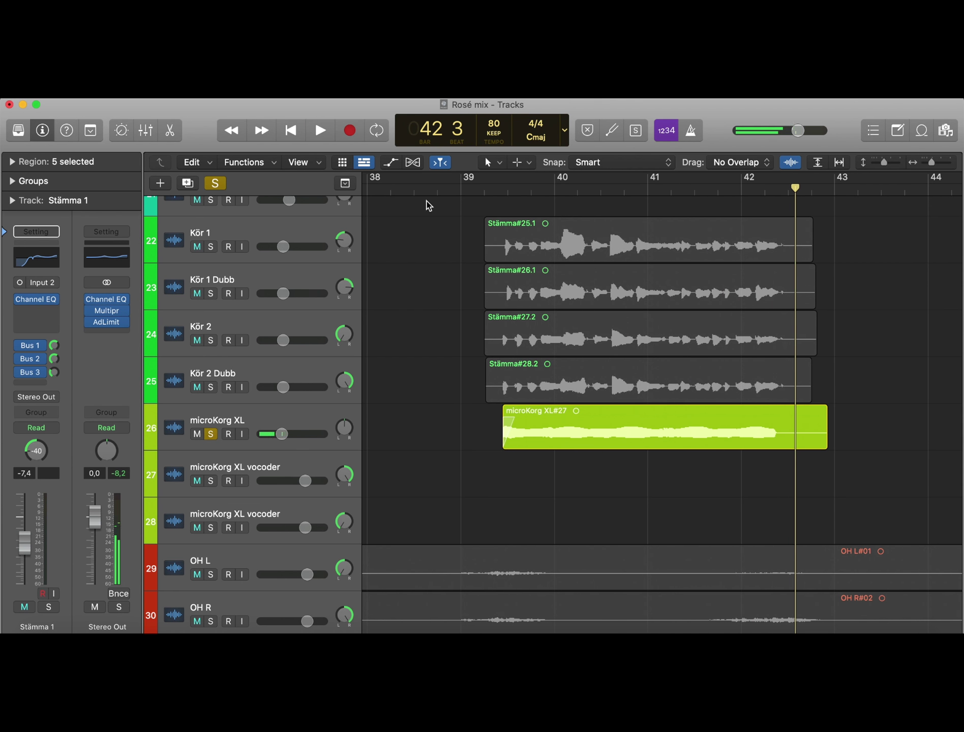
# Step: Solo the Bas track alongside microKorg XL
pyautogui.click(212, 431)
pyautogui.click(501, 458)
pyautogui.scroll(-2, 508, 432)
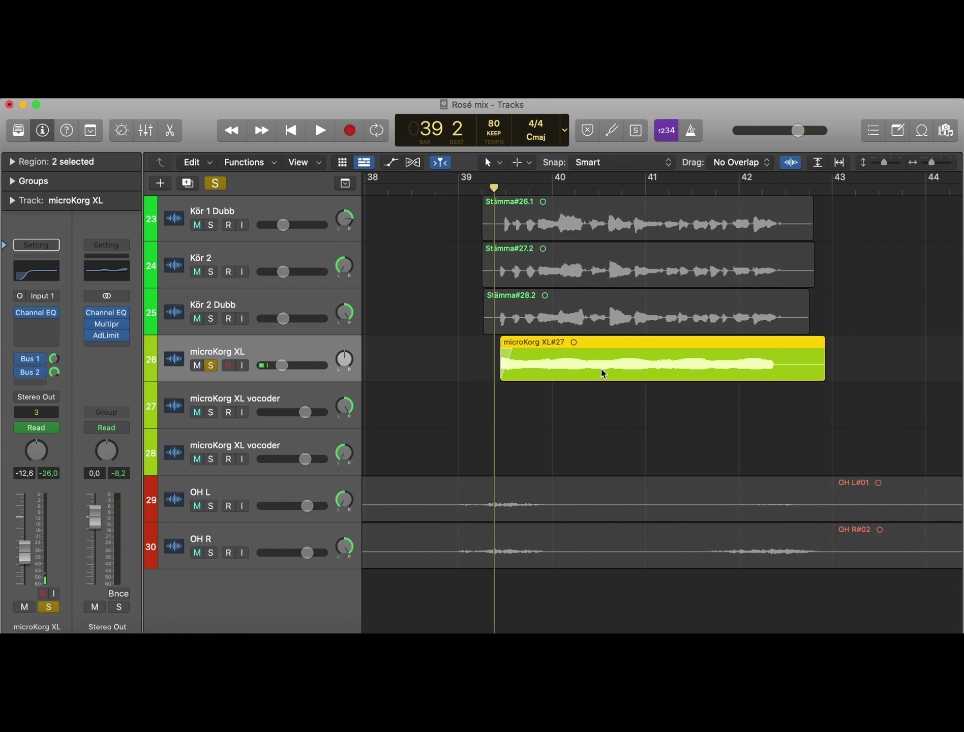
pyautogui.scroll(15, 601, 370)
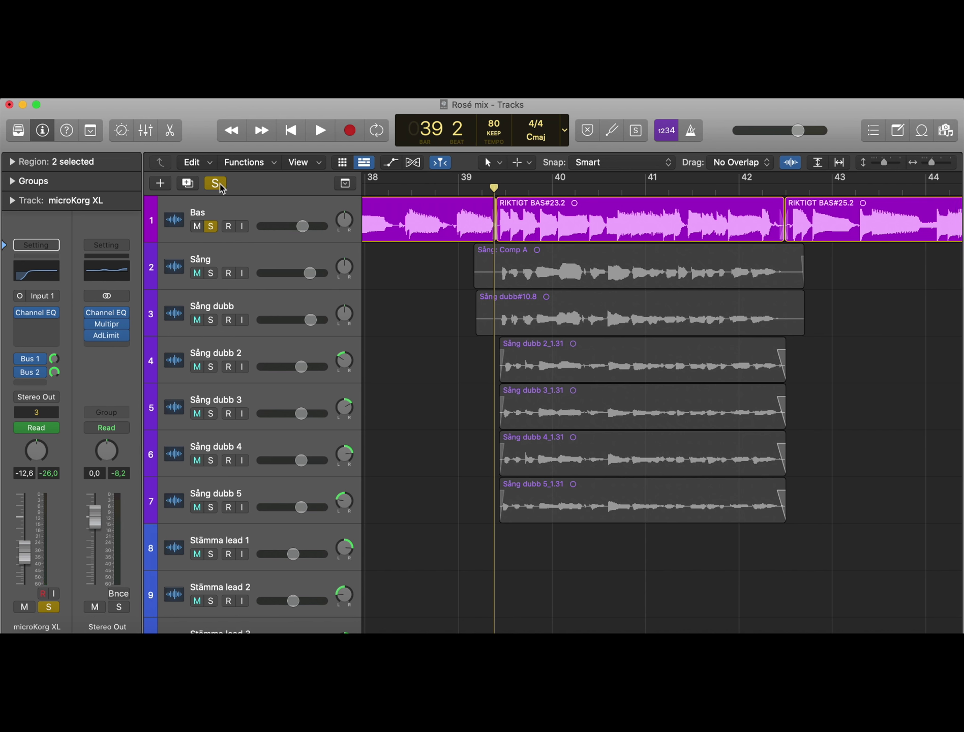
# Step: Play the soloed tracks from bar 39, then clear all solos
pyautogui.press('space')
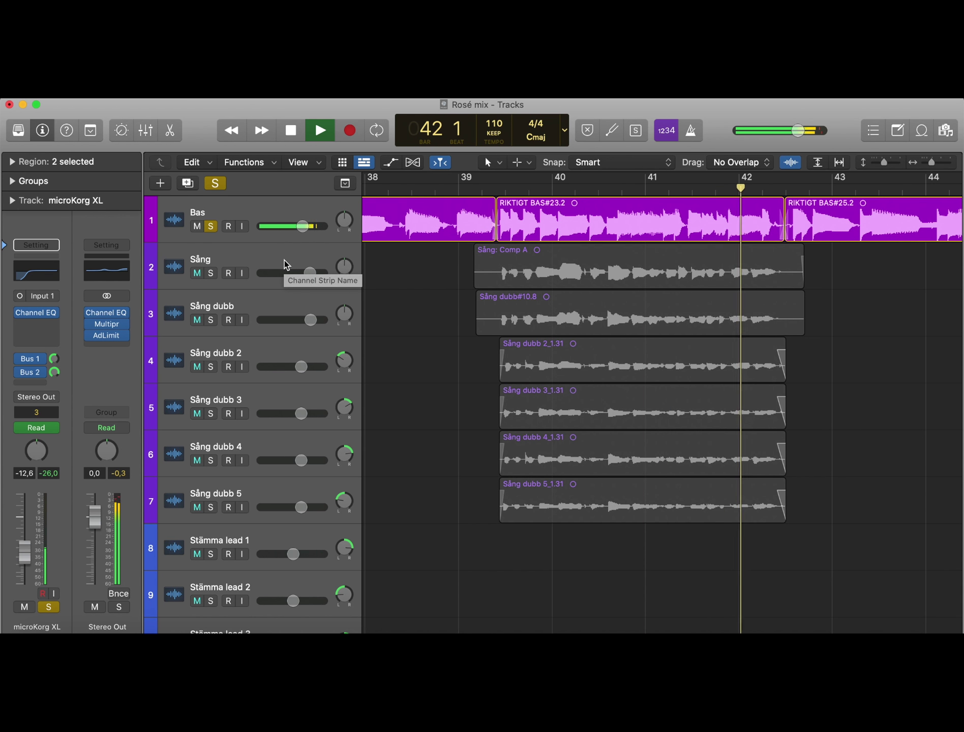
pyautogui.press('space')
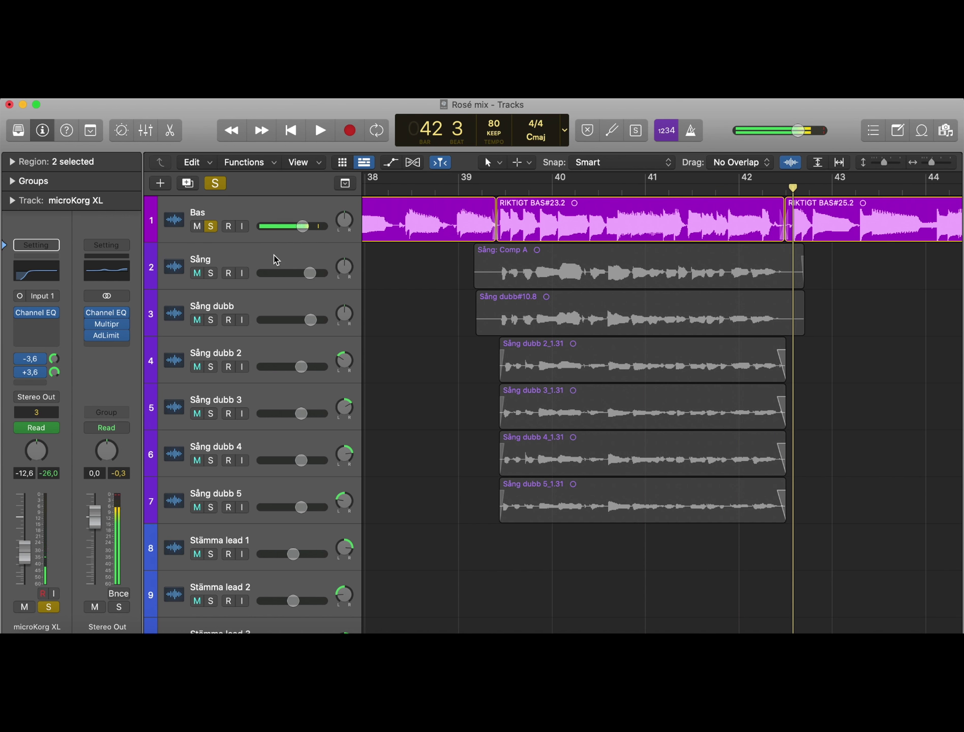
pyautogui.click(215, 182)
# Step: Zoom out and play the full mix from bar 39 to bar 43
pyautogui.press('super+Left')
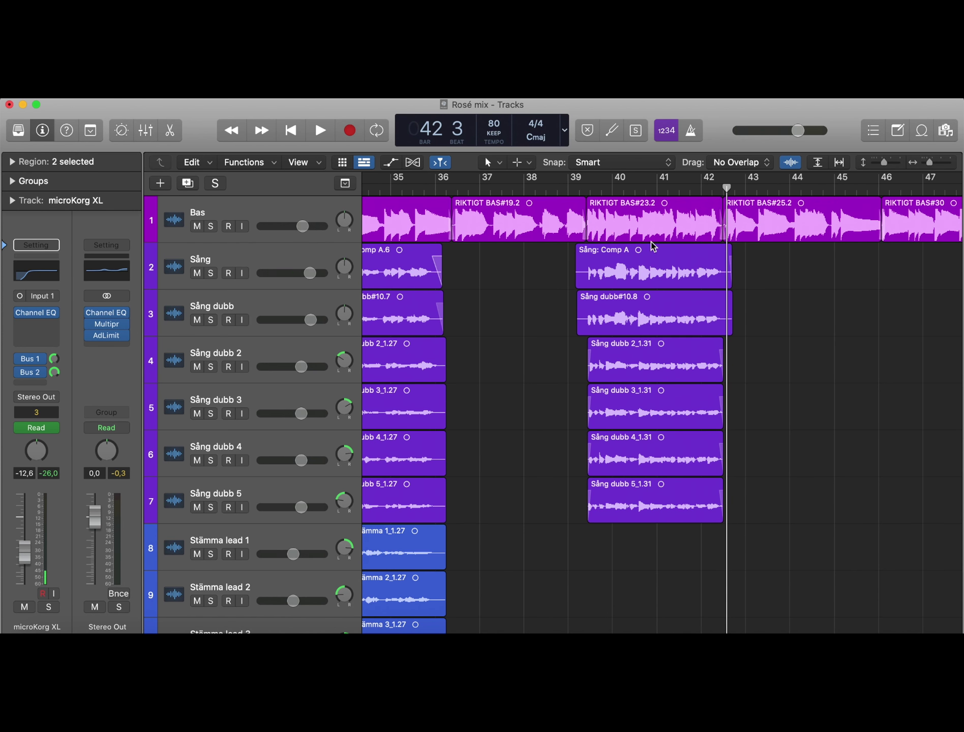
pyautogui.scroll(-20, 660, 398)
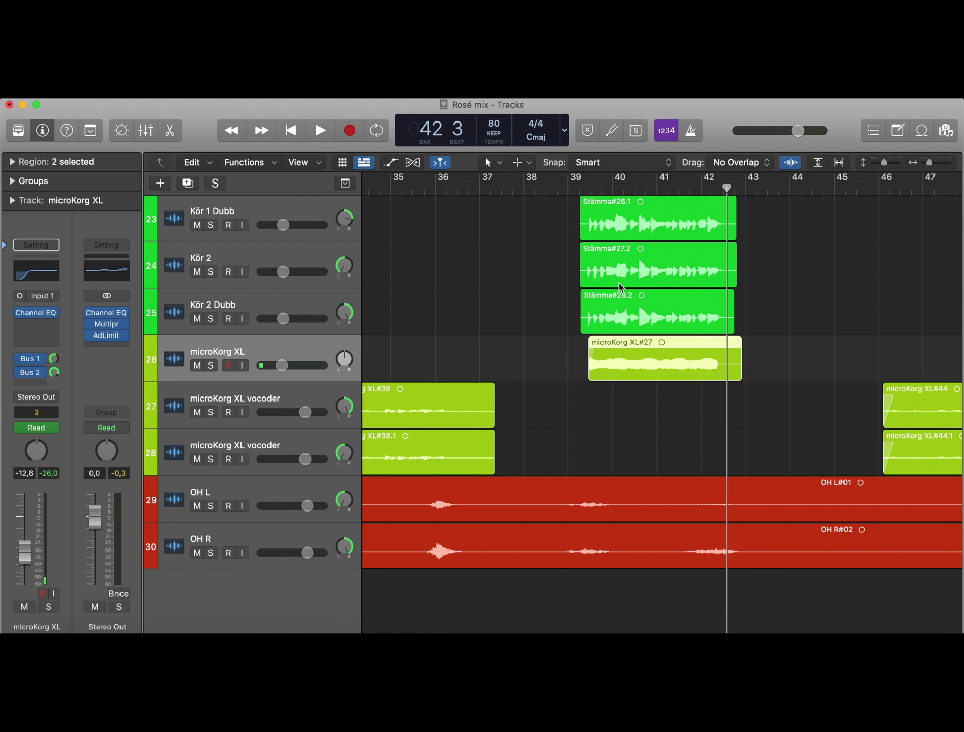
pyautogui.scroll(3, 619, 287)
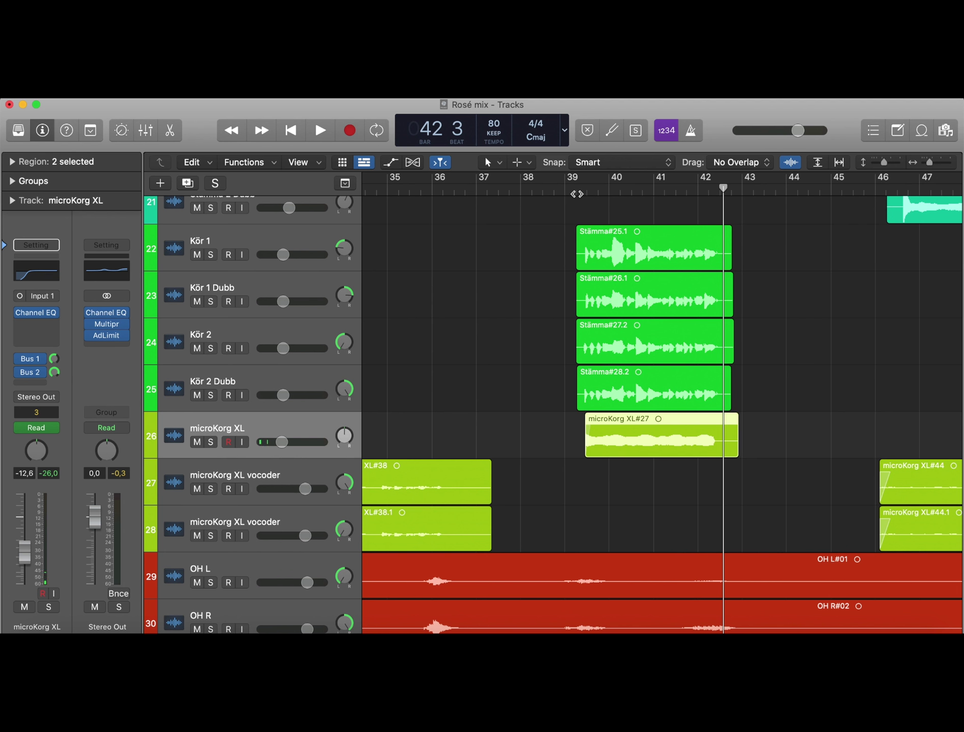
pyautogui.click(576, 194)
pyautogui.press('space')
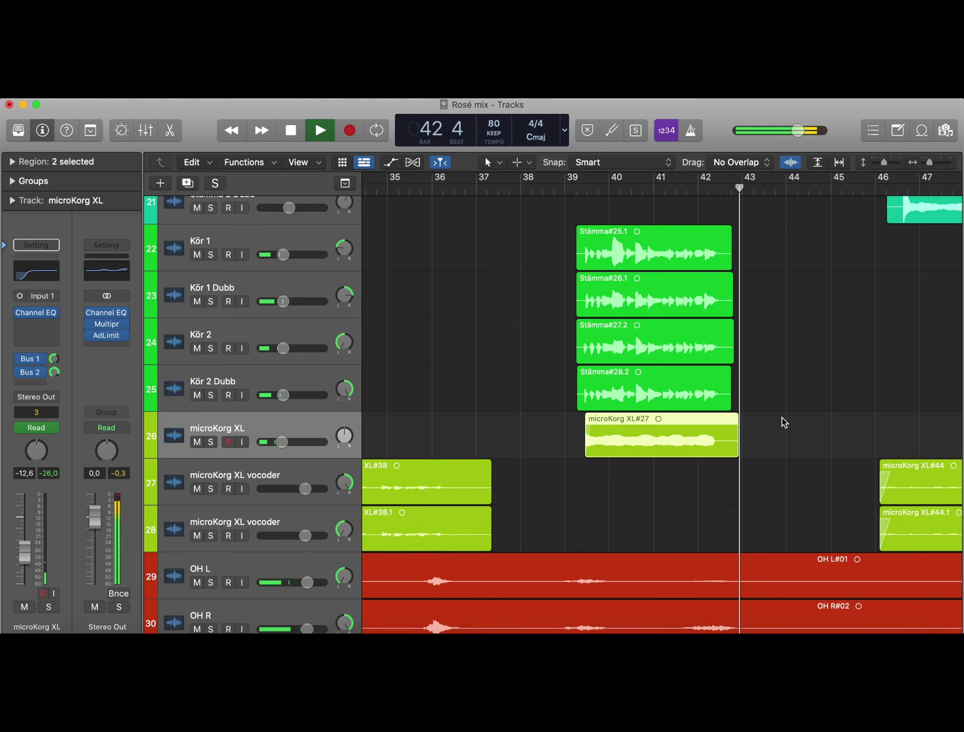
pyautogui.press('space')
# Step: Scroll the Tracks area to bars 43–55, through the Slutstämma and Bas tracks
pyautogui.scroll(-5, 829, 501)
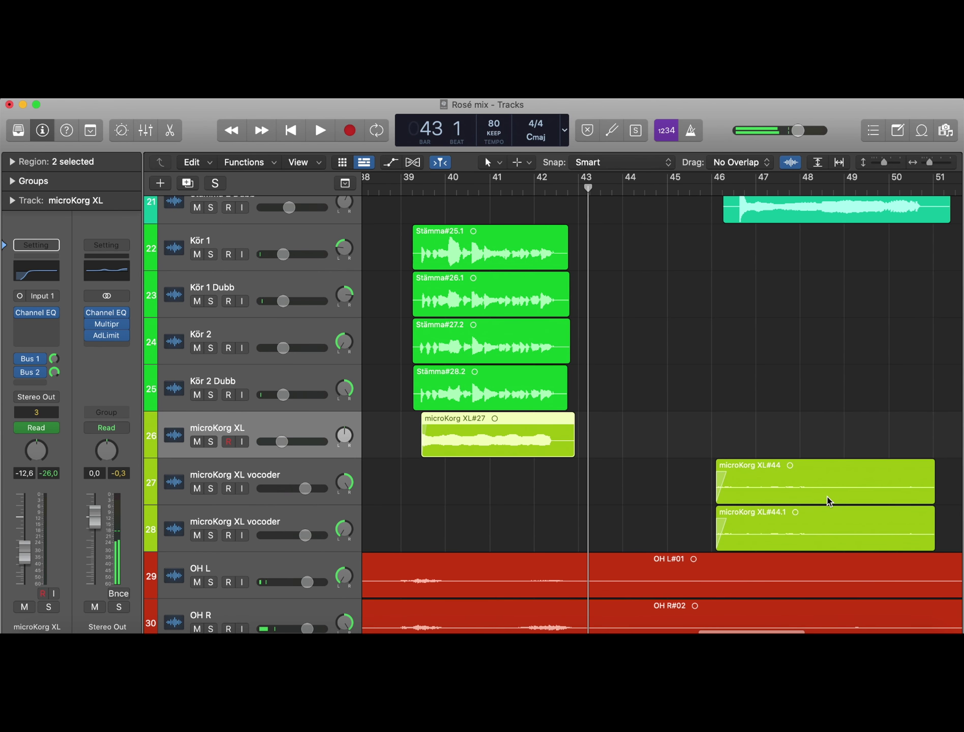
pyautogui.scroll(-3, 829, 500)
pyautogui.hscroll(-2, 827, 500)
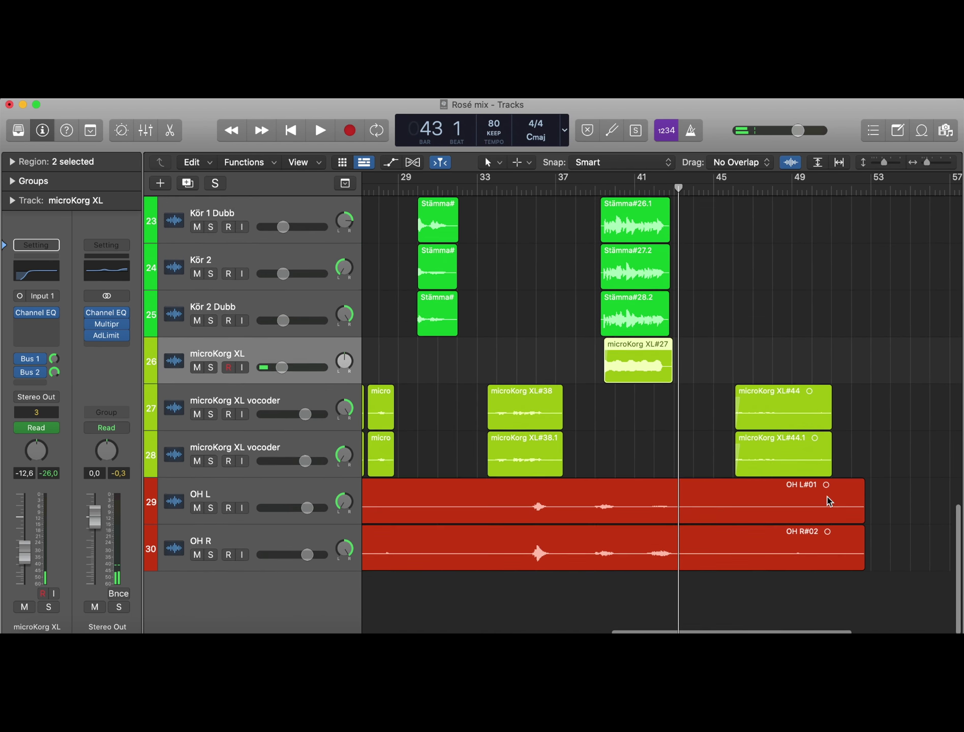
pyautogui.scroll(15, 827, 501)
pyautogui.scroll(1, 829, 501)
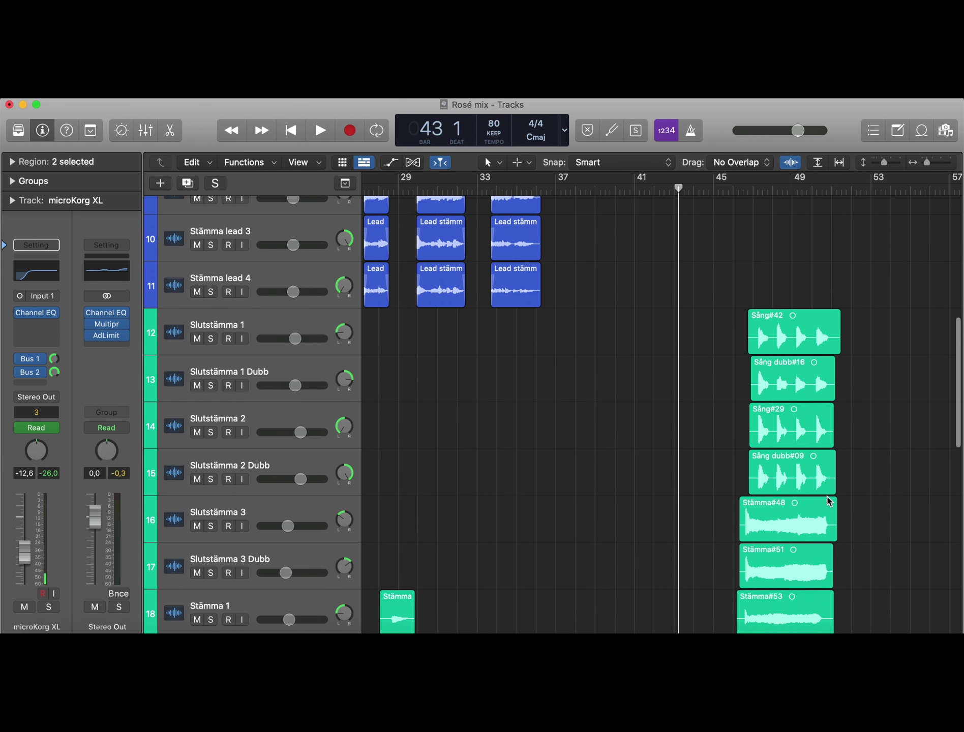
pyautogui.scroll(3, 829, 501)
pyautogui.hscroll(3, 834, 511)
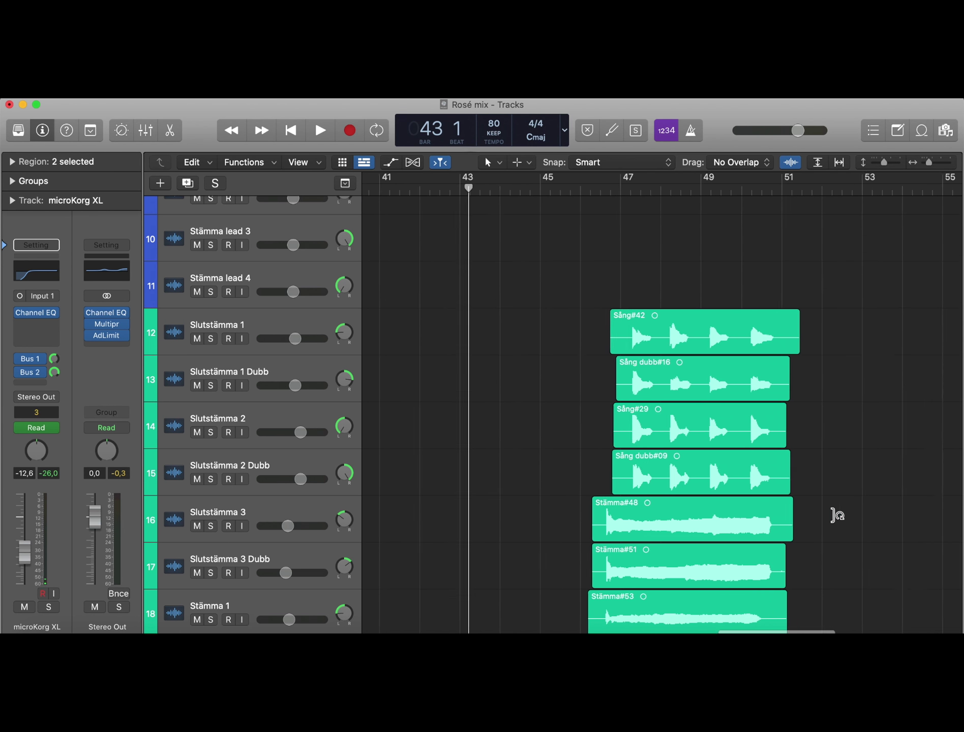
pyautogui.scroll(-1, 833, 514)
pyautogui.scroll(-4, 833, 514)
pyautogui.scroll(8, 833, 515)
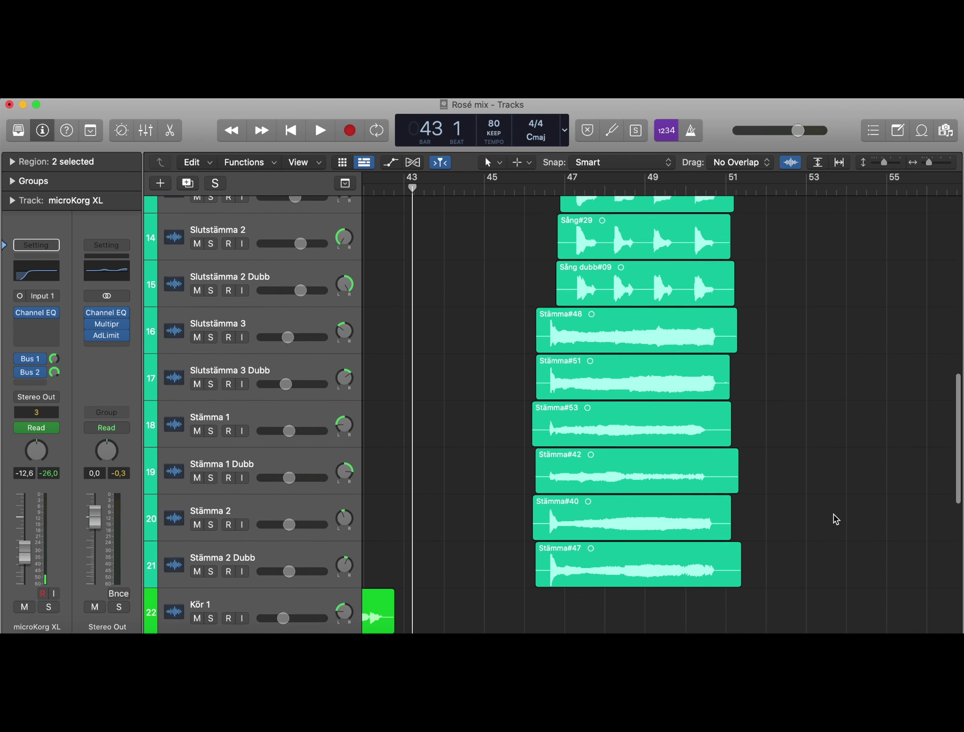
pyautogui.scroll(2, 833, 515)
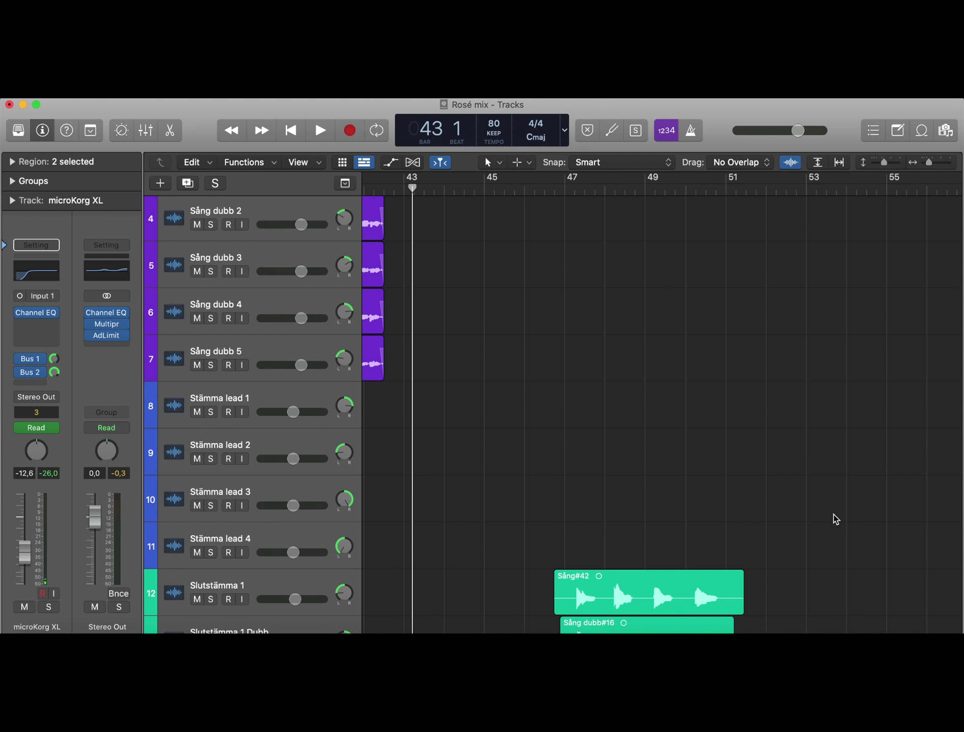
pyautogui.scroll(3, 835, 519)
pyautogui.scroll(-2, 808, 402)
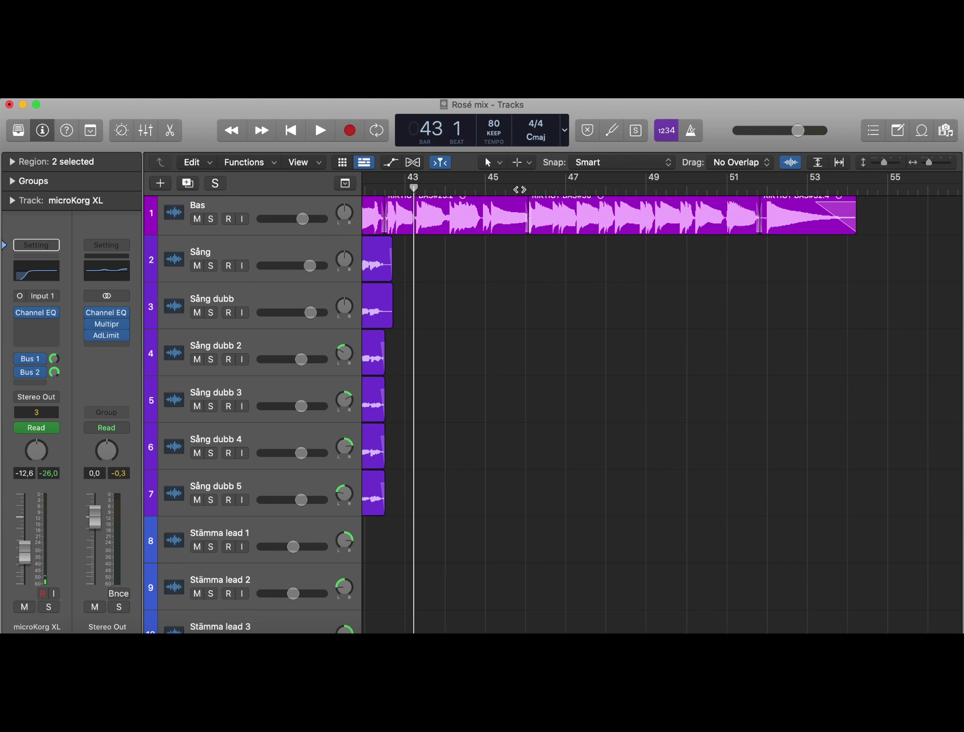
# Step: Play the ending from bar 46 to bar 52 while scrolling down to the Slutstämma tracks
pyautogui.scroll(-1, 661, 407)
pyautogui.click(519, 189)
pyautogui.press('space')
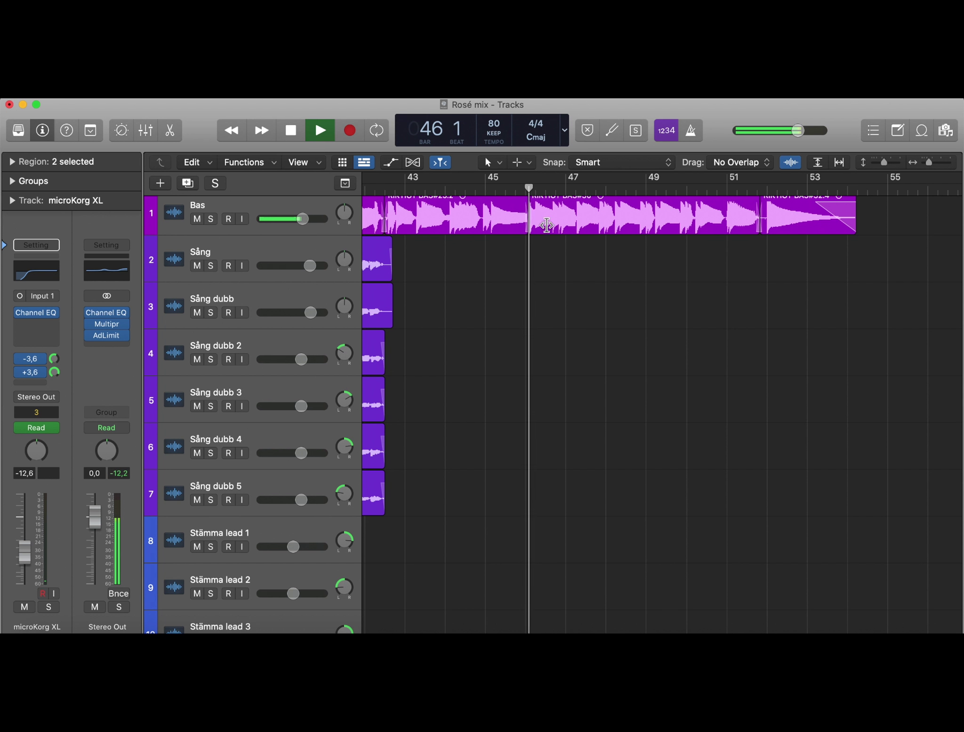
pyautogui.scroll(-10, 601, 349)
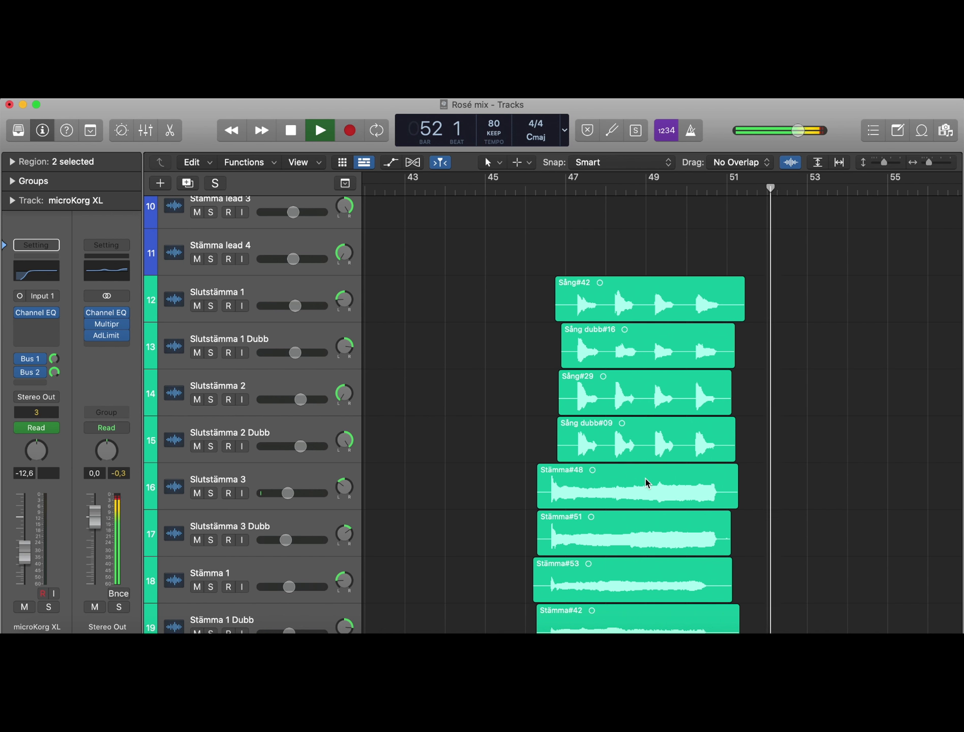
pyautogui.press('space')
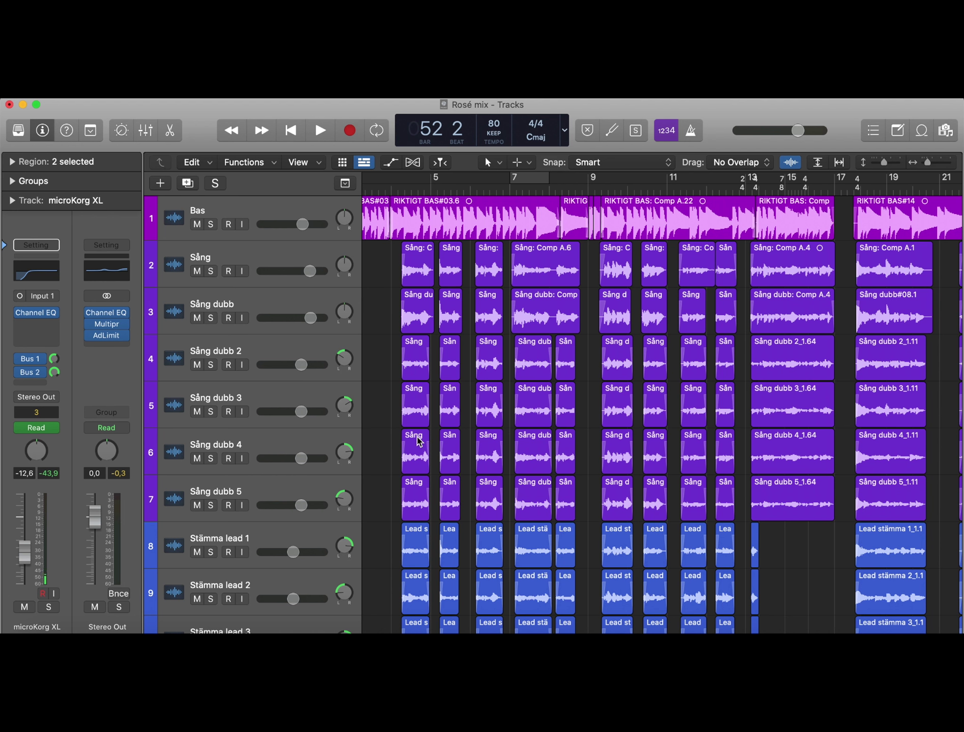
# Step: Scroll back to the Bas track and out to bars 1–21, showing the chopped vocal regions
pyautogui.scroll(-5, 623, 462)
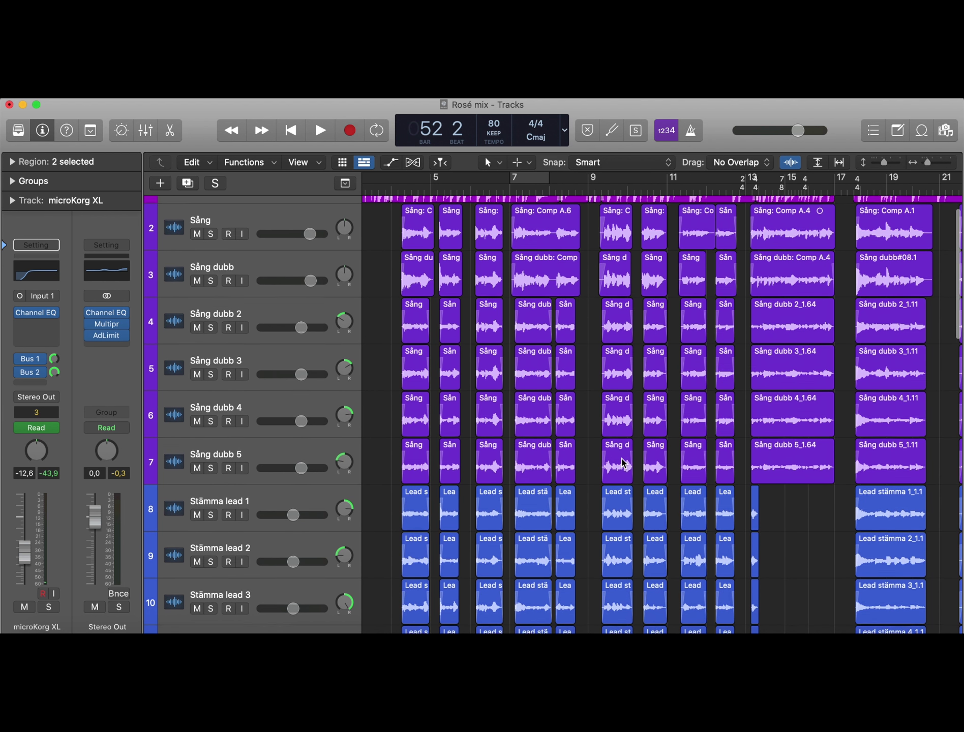
pyautogui.scroll(-3, 623, 462)
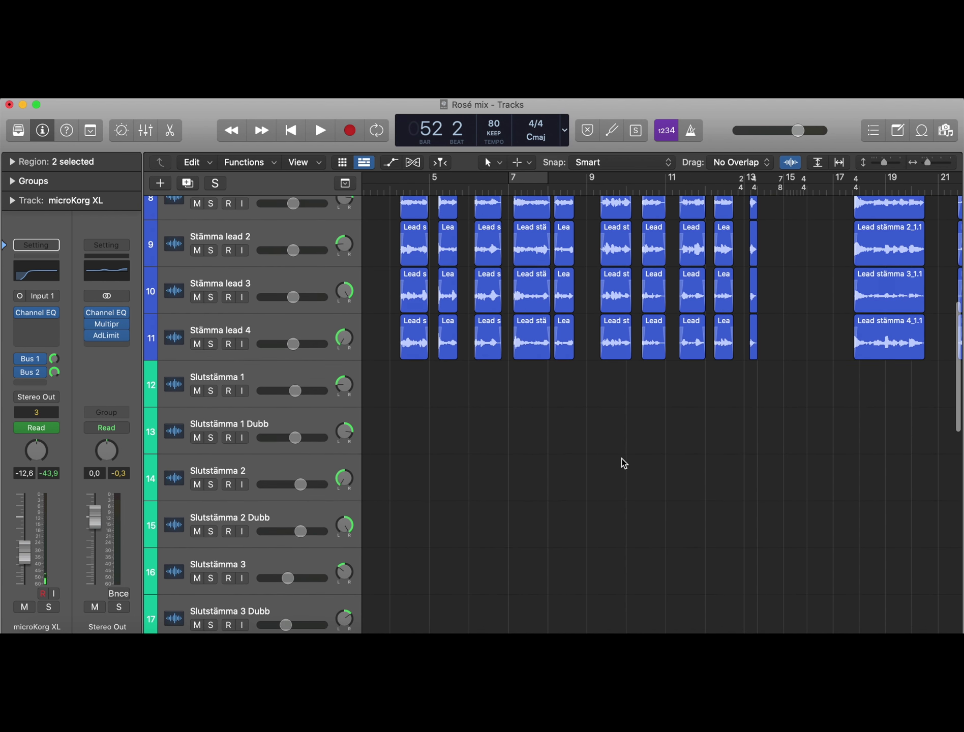
pyautogui.hscroll(-2, 623, 462)
pyautogui.scroll(6, 623, 462)
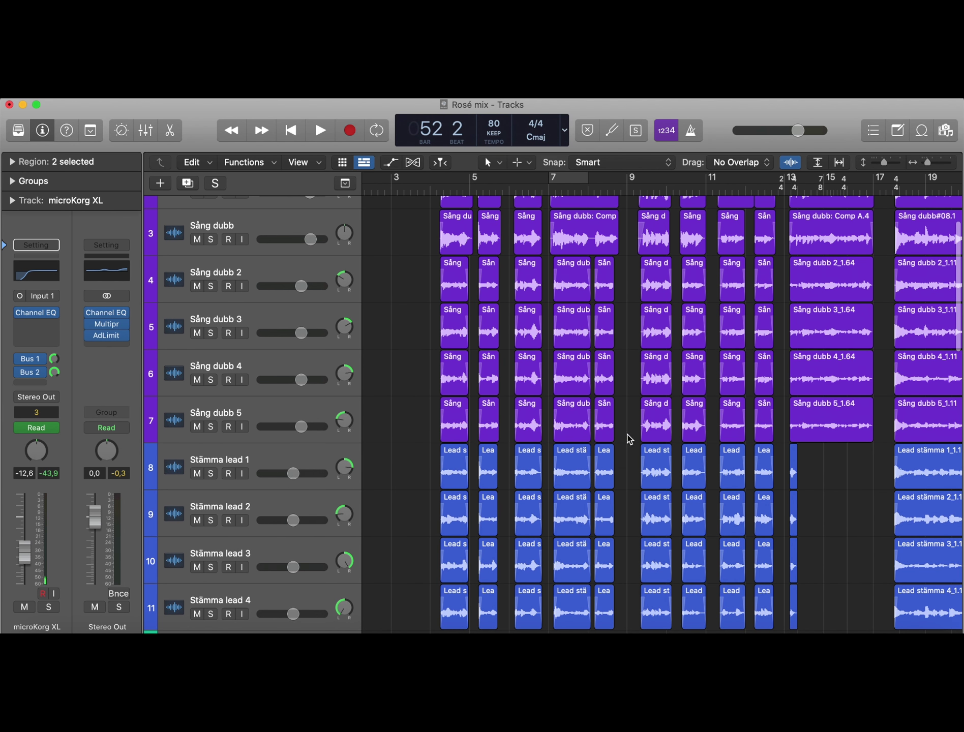
pyautogui.scroll(2, 631, 447)
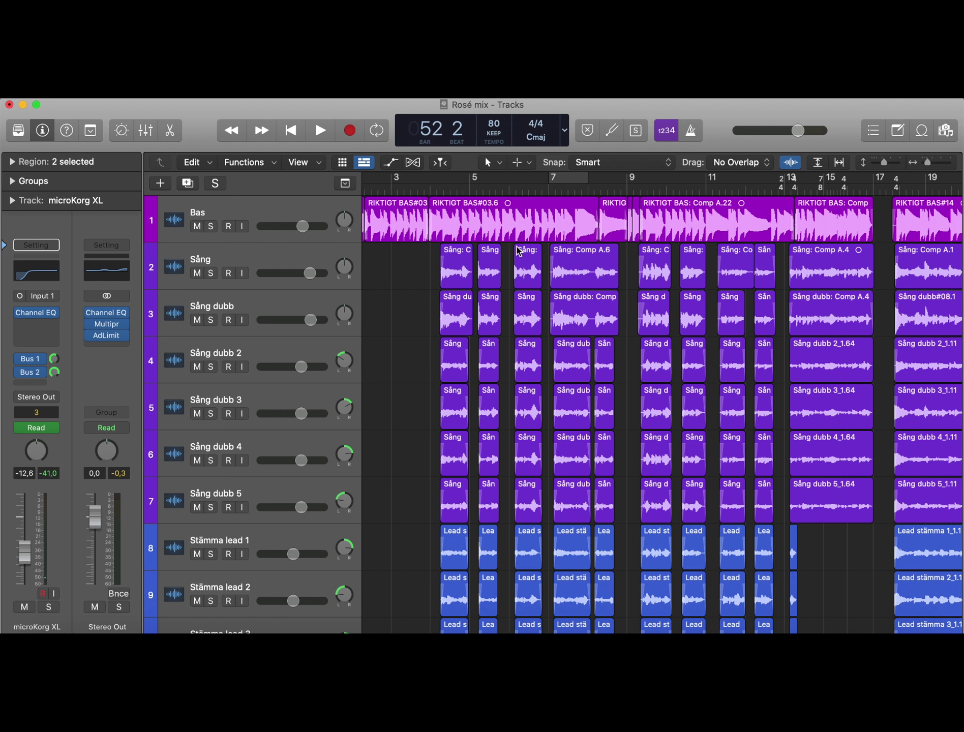
pyautogui.scroll(6, 574, 502)
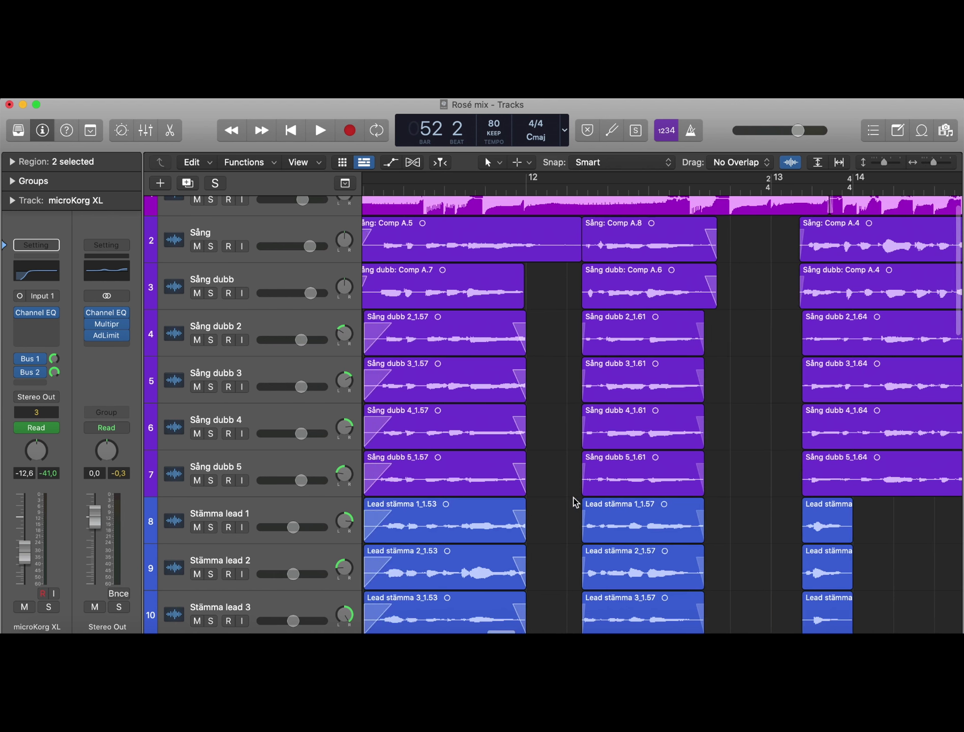
pyautogui.scroll(-1, 572, 504)
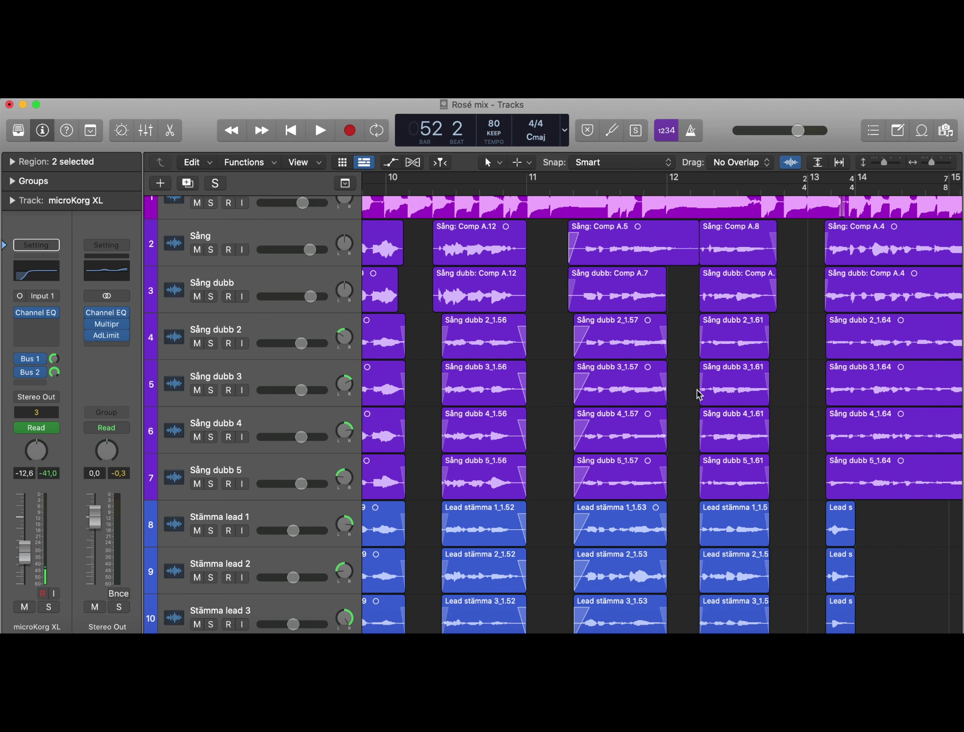
pyautogui.scroll(3, 589, 408)
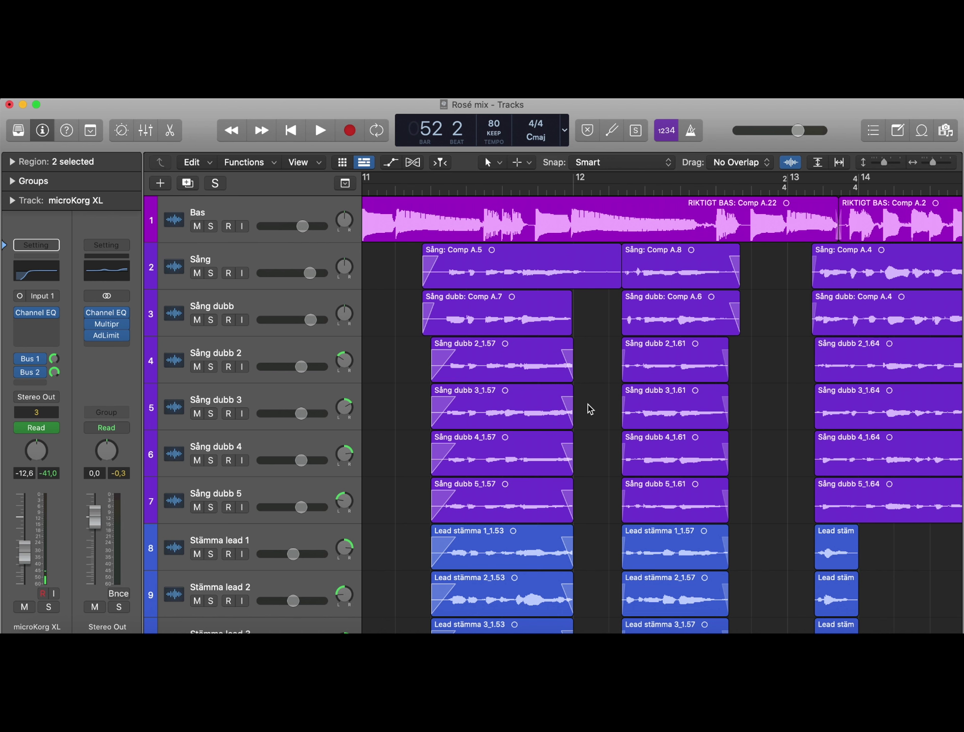
pyautogui.scroll(-5, 477, 563)
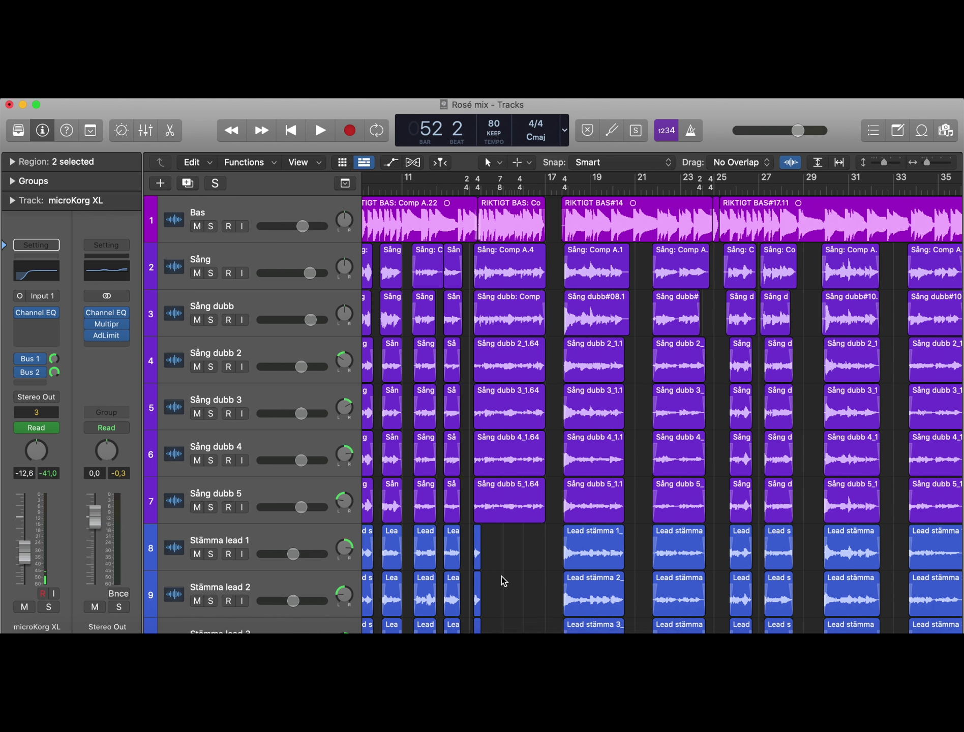
pyautogui.scroll(-1, 503, 577)
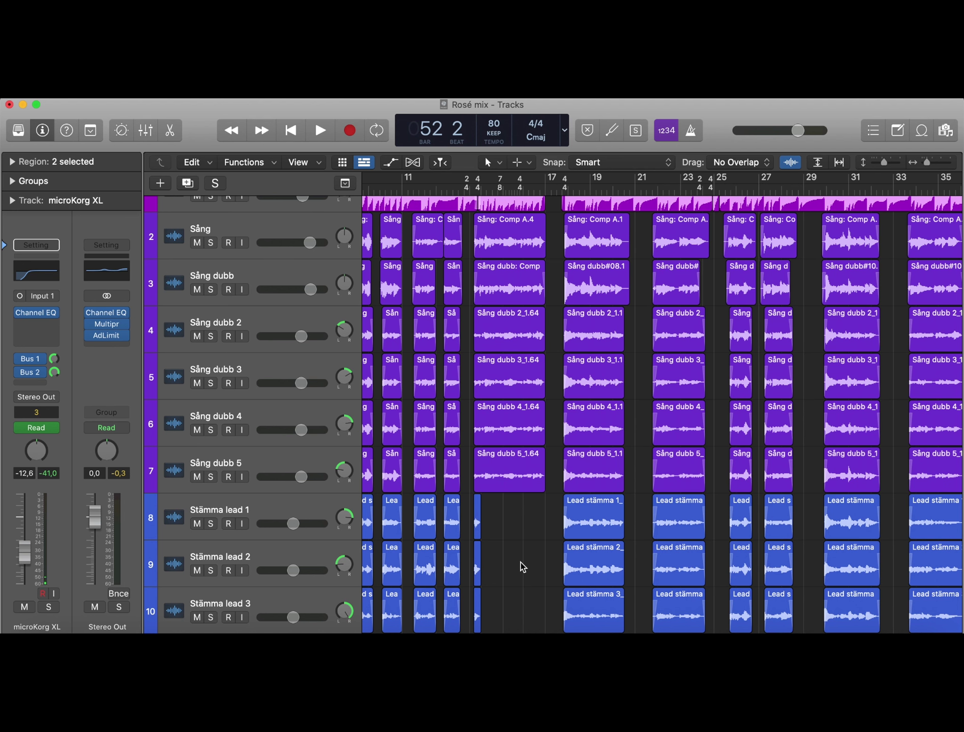
pyautogui.scroll(2, 522, 564)
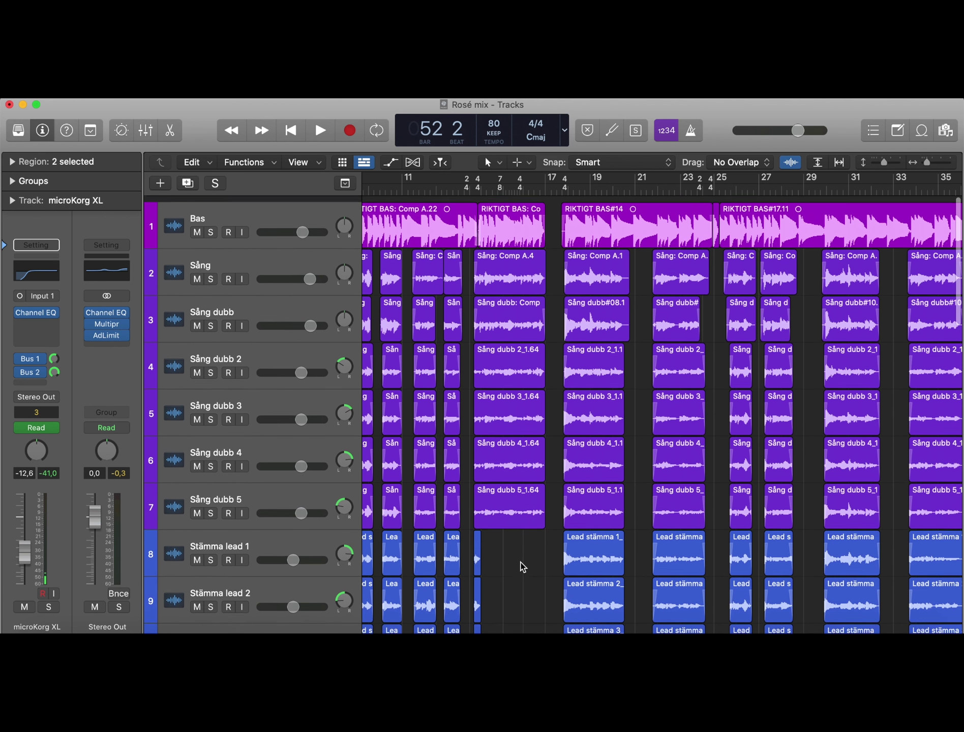
pyautogui.hscroll(-10, 516, 452)
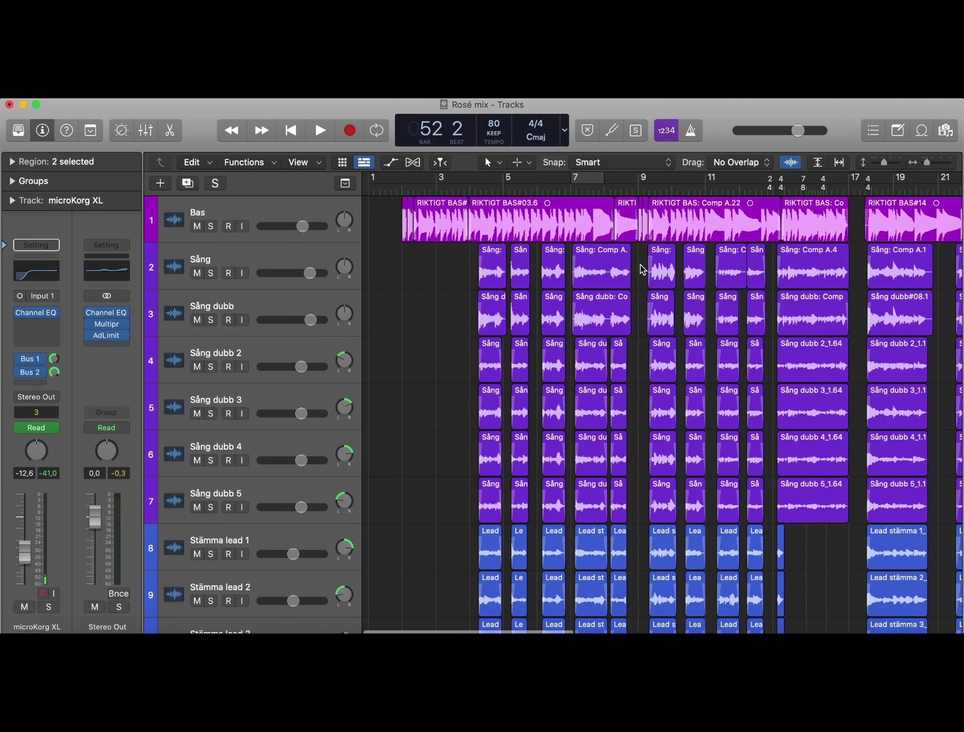
# Step: Reveal the Signature and Tempo global tracks with G
pyautogui.click(456, 452)
pyautogui.press('g')
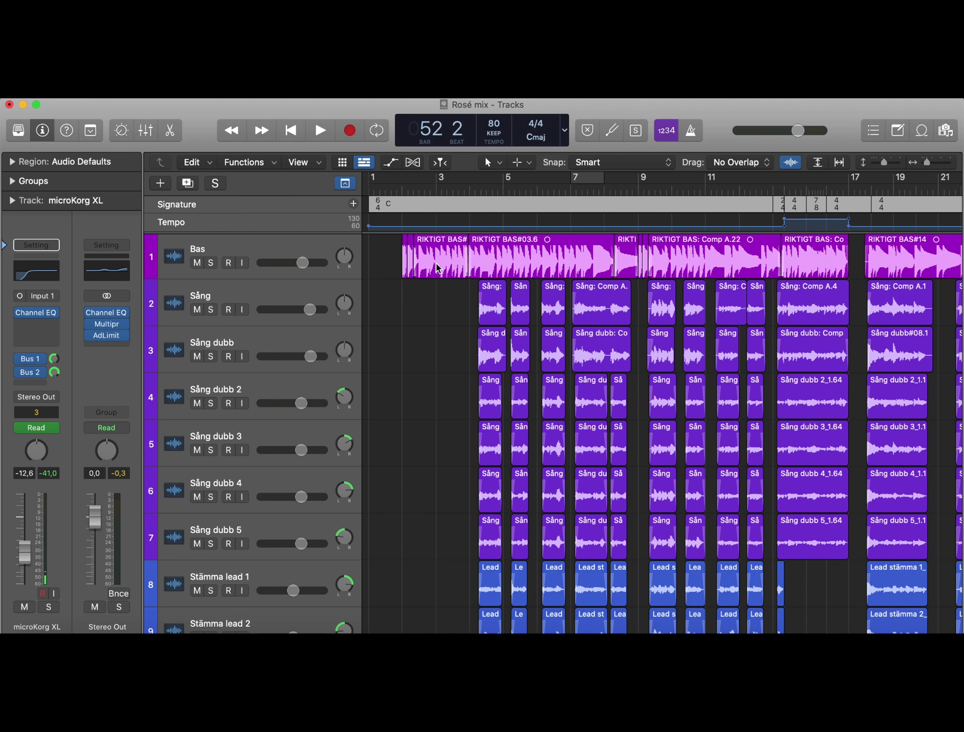
pyautogui.hscroll(1, 808, 275)
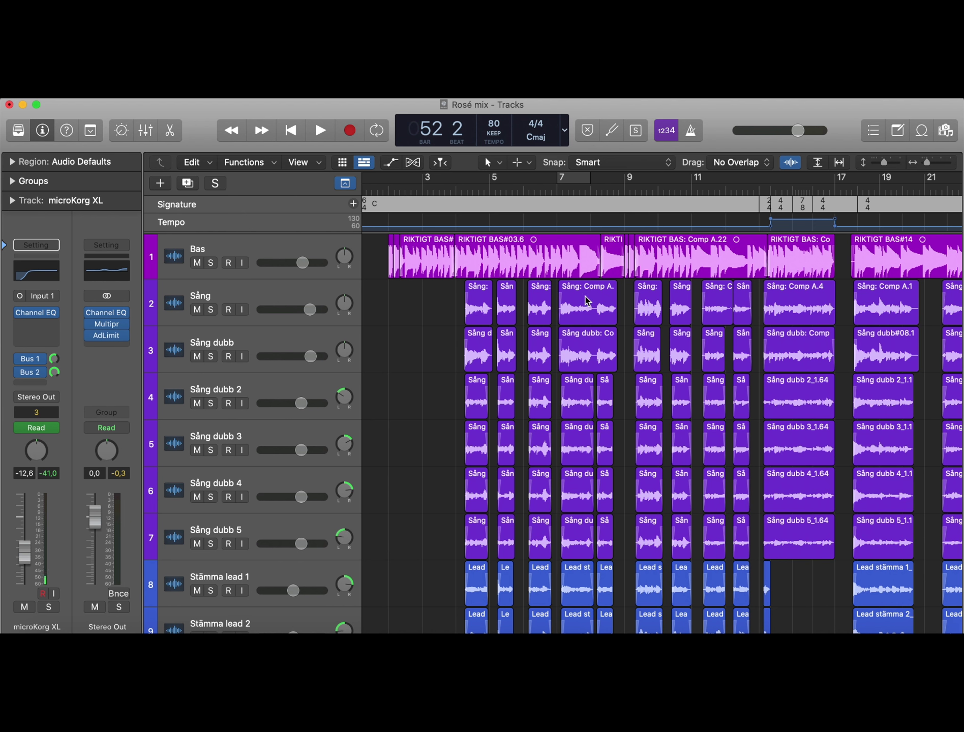
# Step: Zoom between the opening bars, the whole song and the ending to inspect every region
pyautogui.press('super+Right')
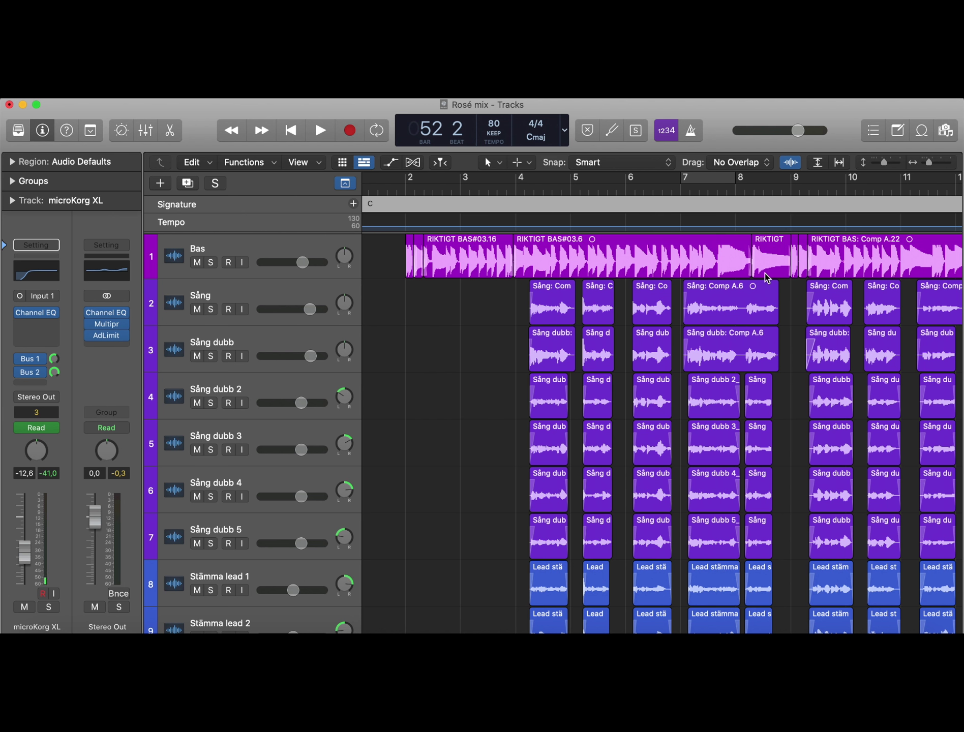
pyautogui.hscroll(5, 755, 328)
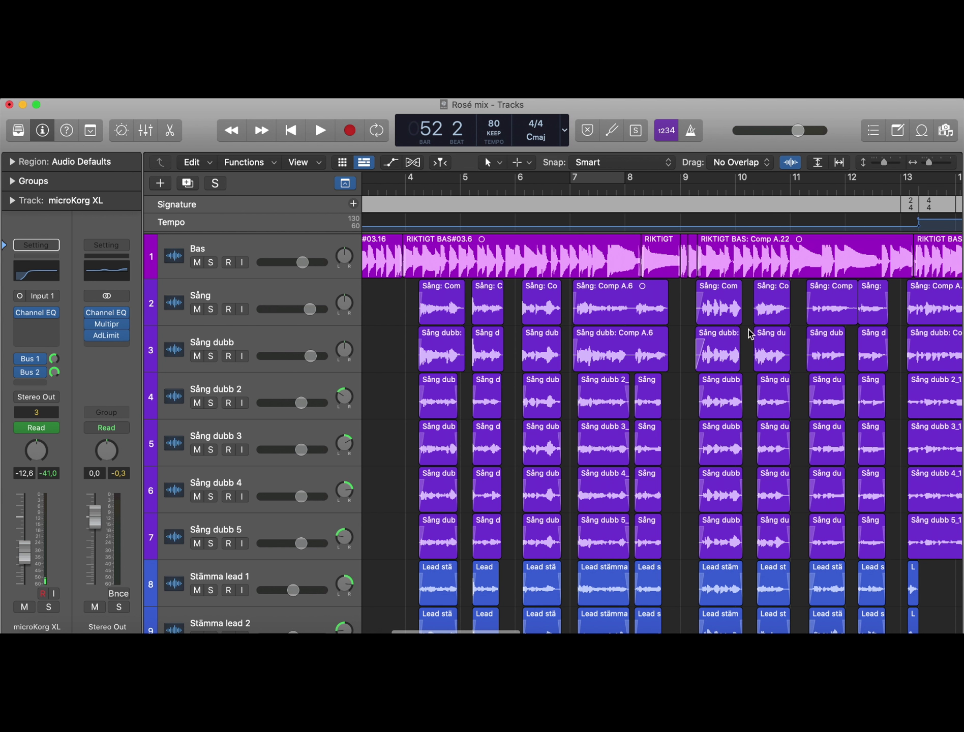
pyautogui.press('super+Left')
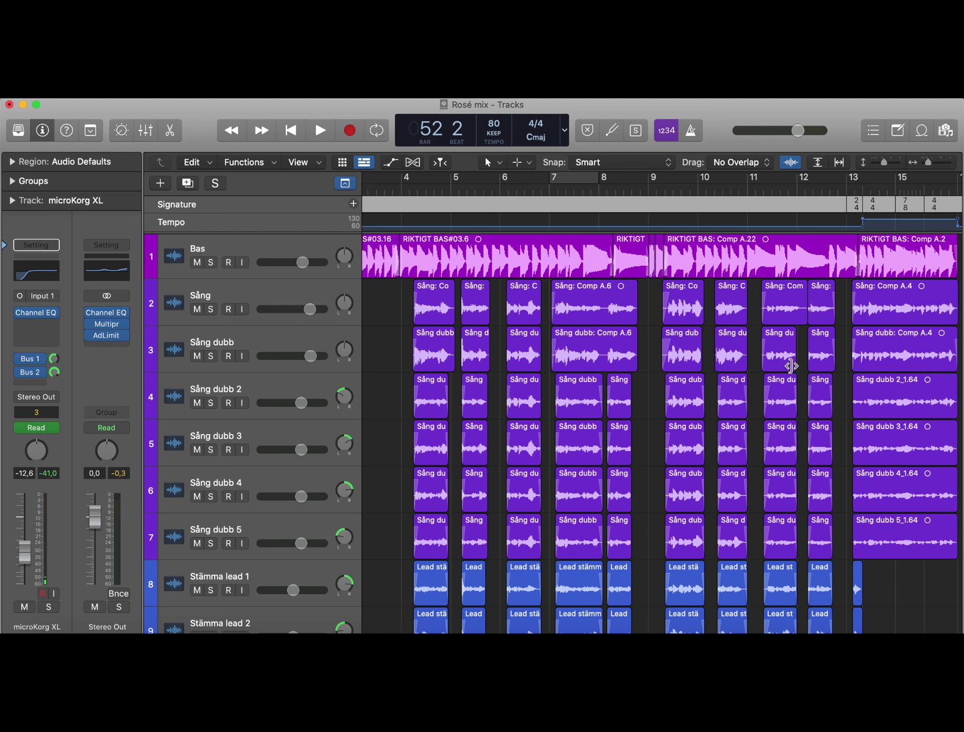
pyautogui.press('super+Left')
pyautogui.press('super+Left')
pyautogui.press('super+Left')
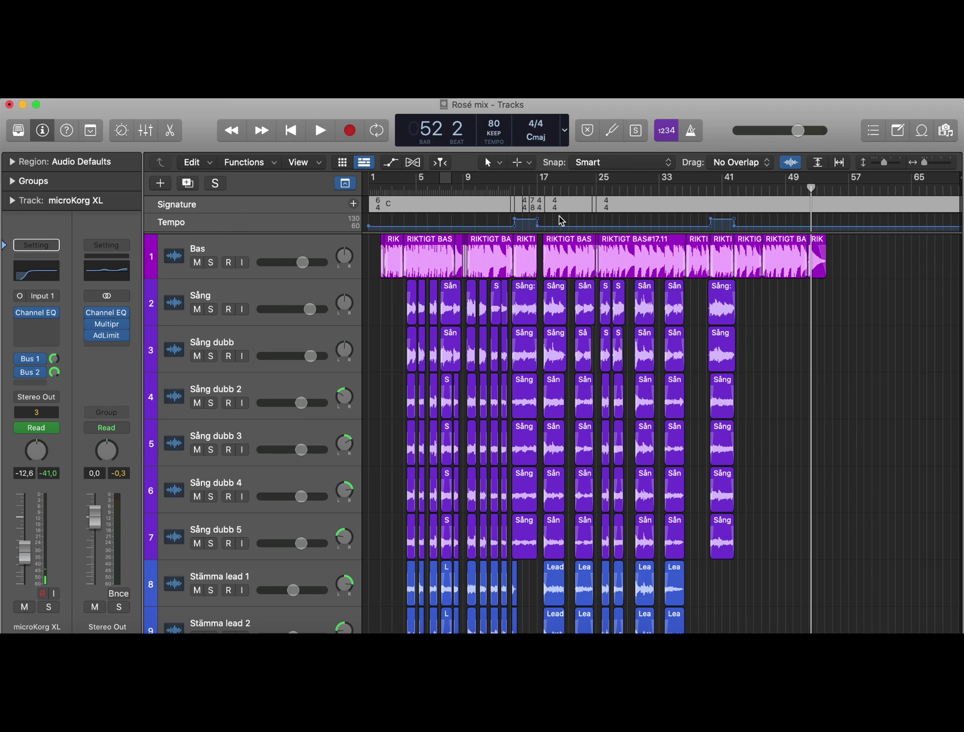
pyautogui.press('super+Right')
pyautogui.press('super+Right')
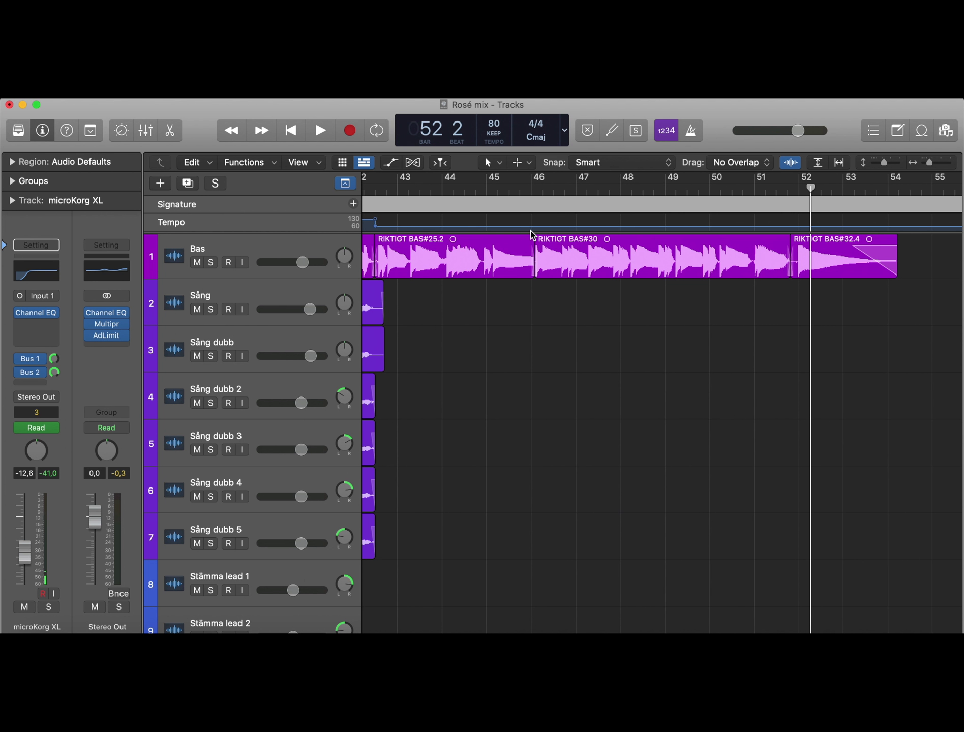
pyautogui.hscroll(-5, 529, 237)
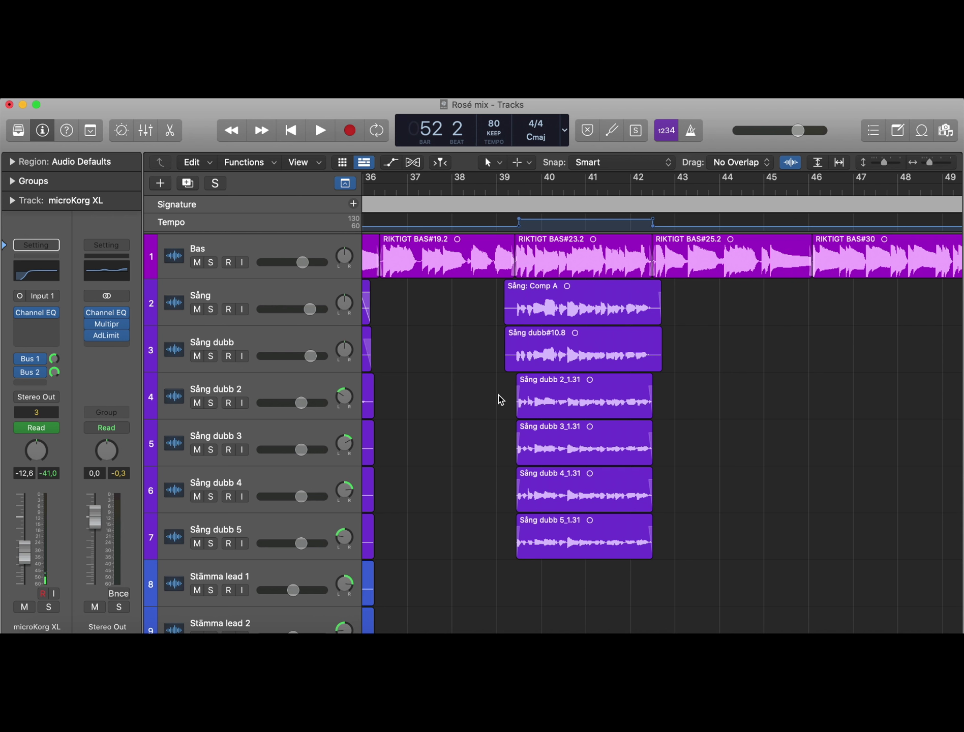
pyautogui.press('super+Left')
pyautogui.press('super+Left')
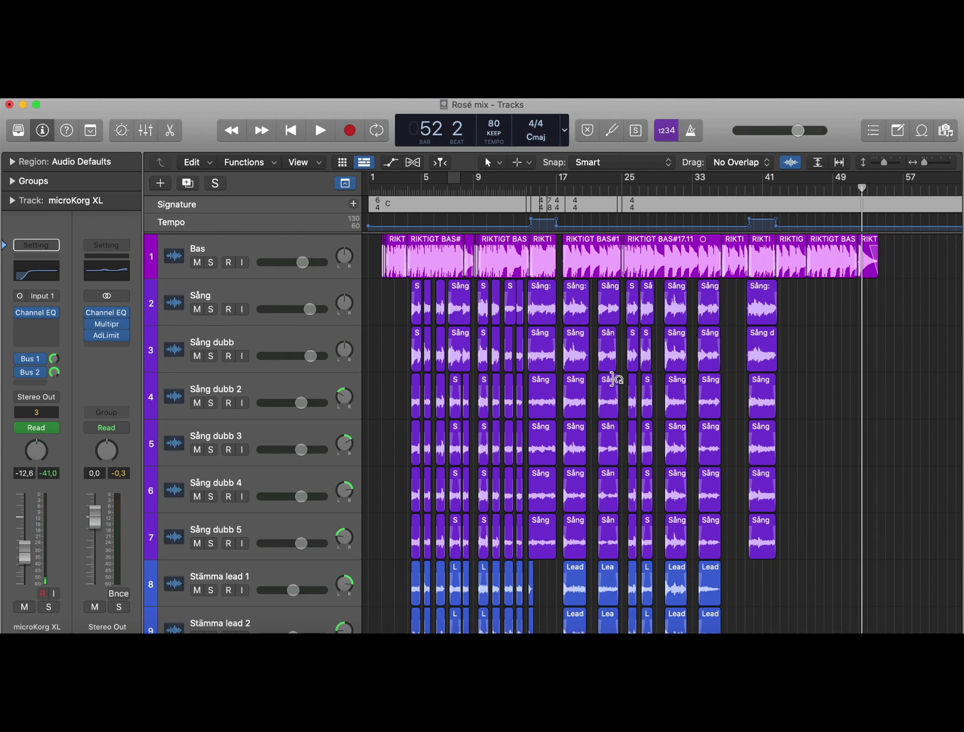
pyautogui.scroll(-10, 613, 379)
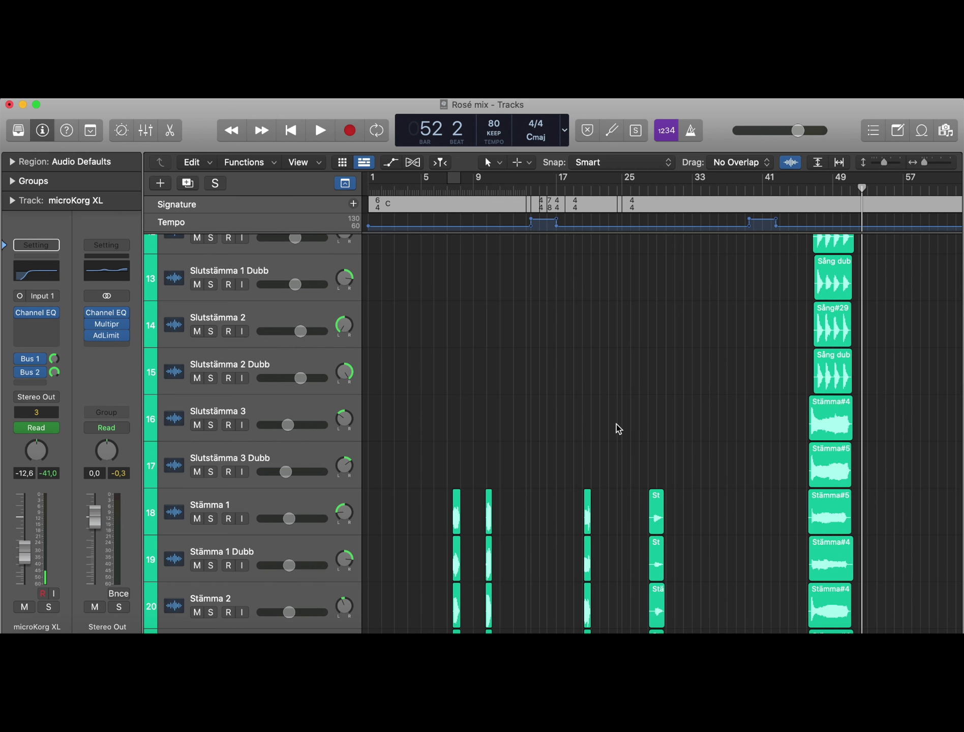
pyautogui.scroll(5, 595, 318)
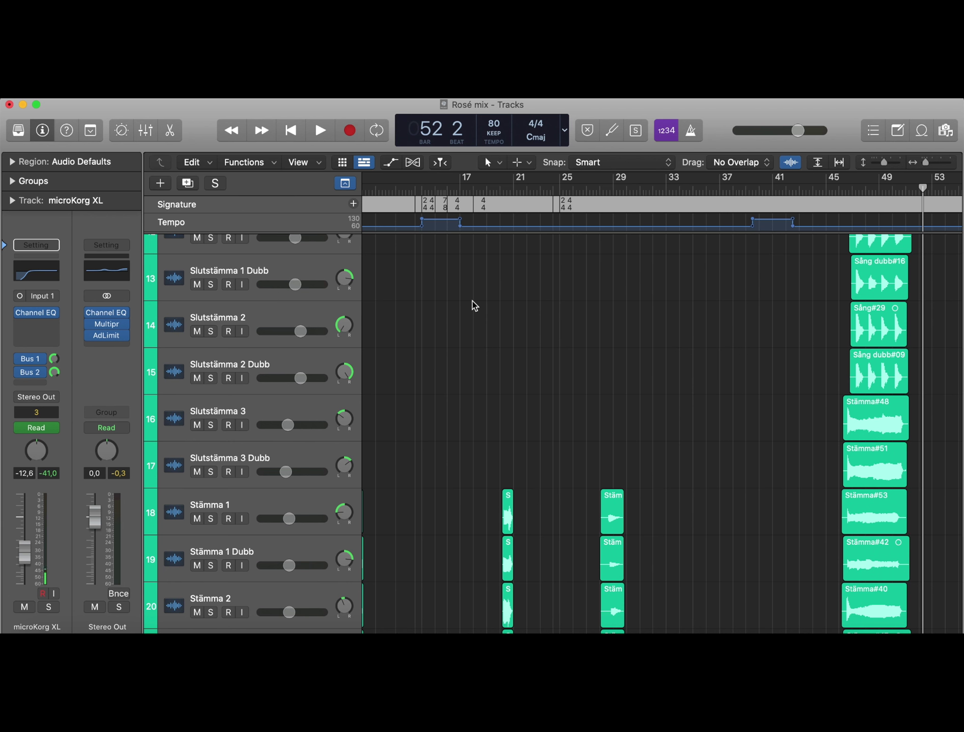
# Step: Scroll through all tracks and zoom between the ending and middle bars to survey the song
pyautogui.scroll(5, 562, 346)
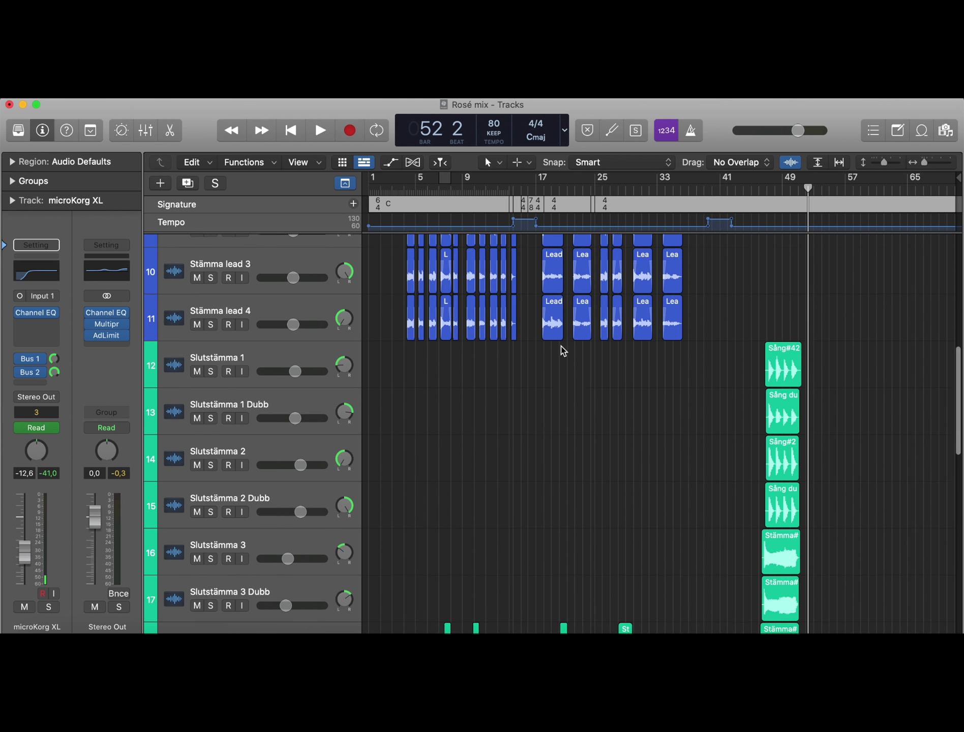
pyautogui.scroll(5, 561, 346)
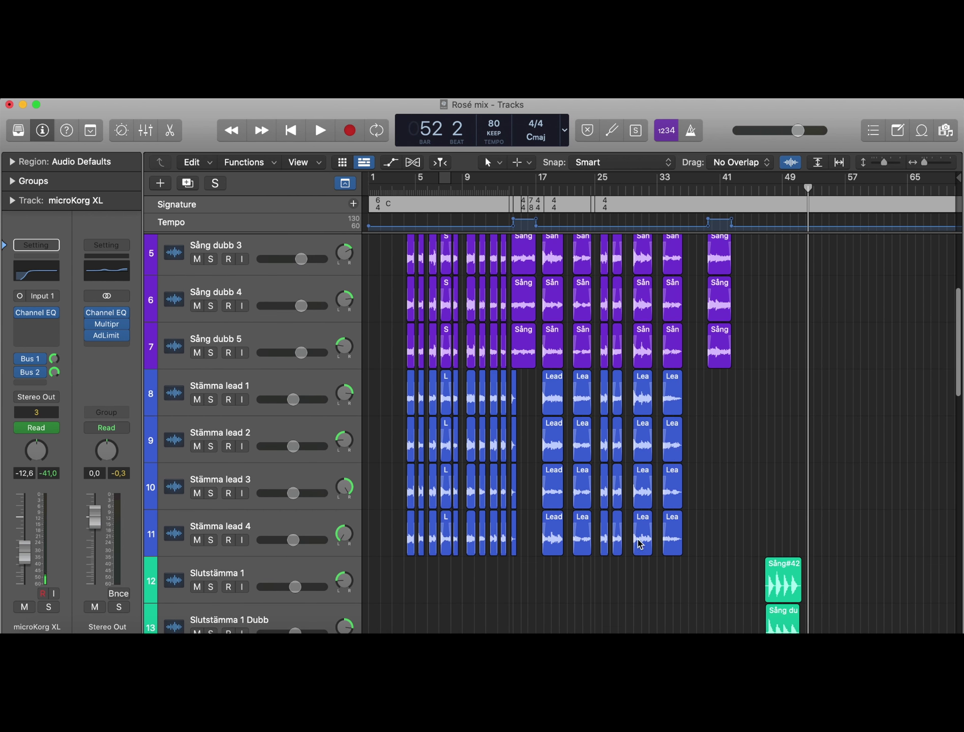
pyautogui.scroll(2, 641, 541)
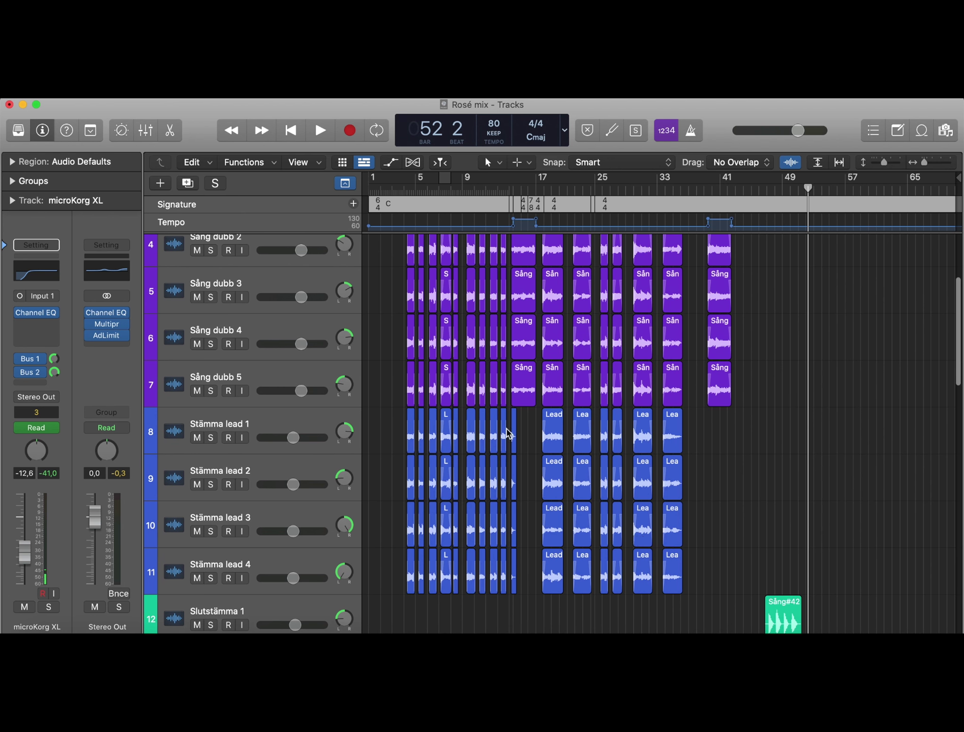
pyautogui.scroll(-2, 508, 488)
pyautogui.press('super+Right')
pyautogui.press('super+Right')
pyautogui.press('super+Right')
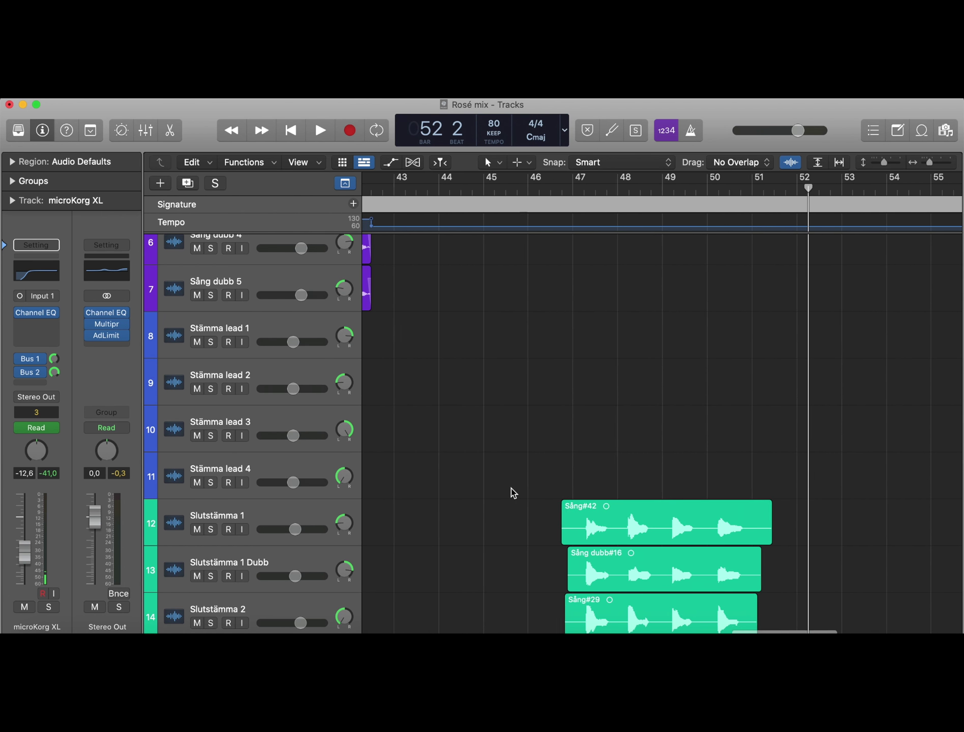
pyautogui.hscroll(-15, 511, 488)
pyautogui.press('super+Left')
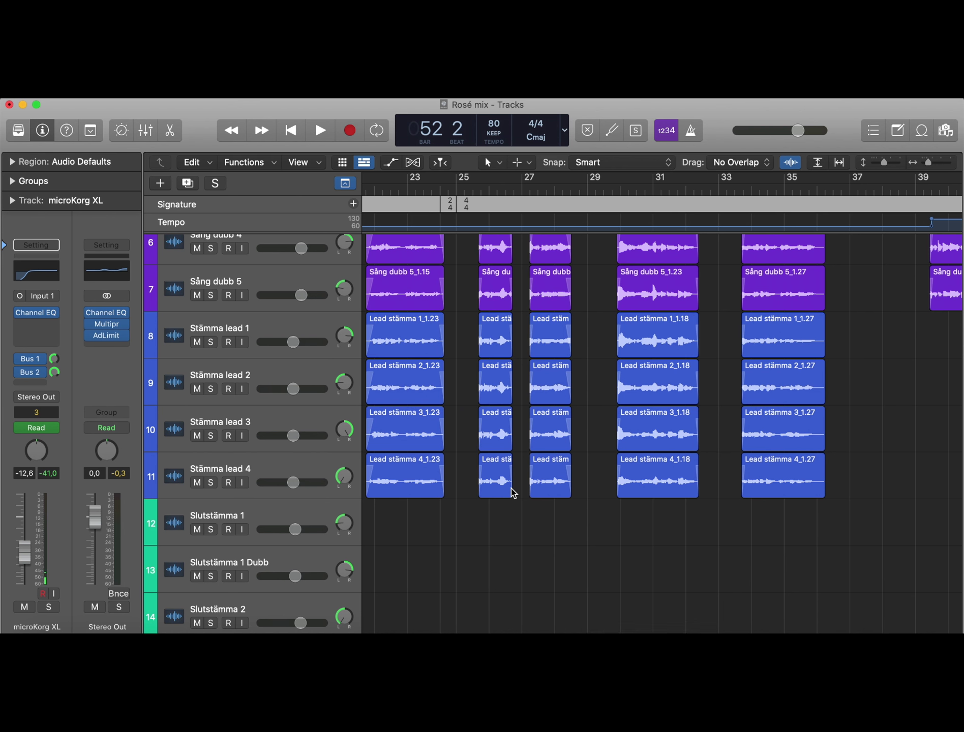
pyautogui.scroll(2, 515, 489)
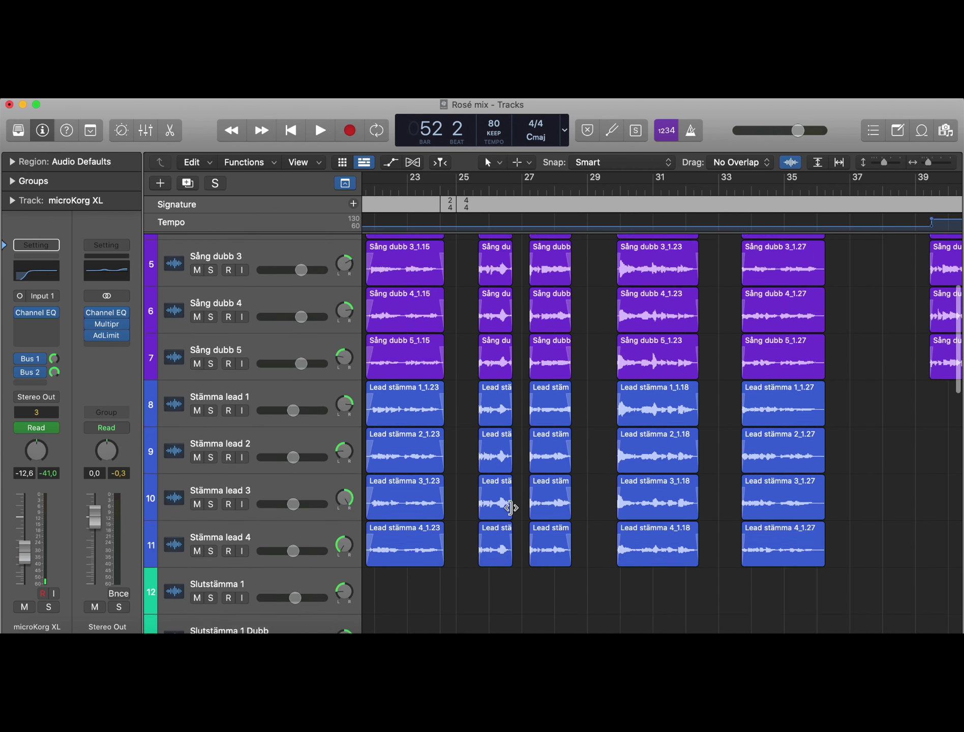
pyautogui.scroll(5, 510, 507)
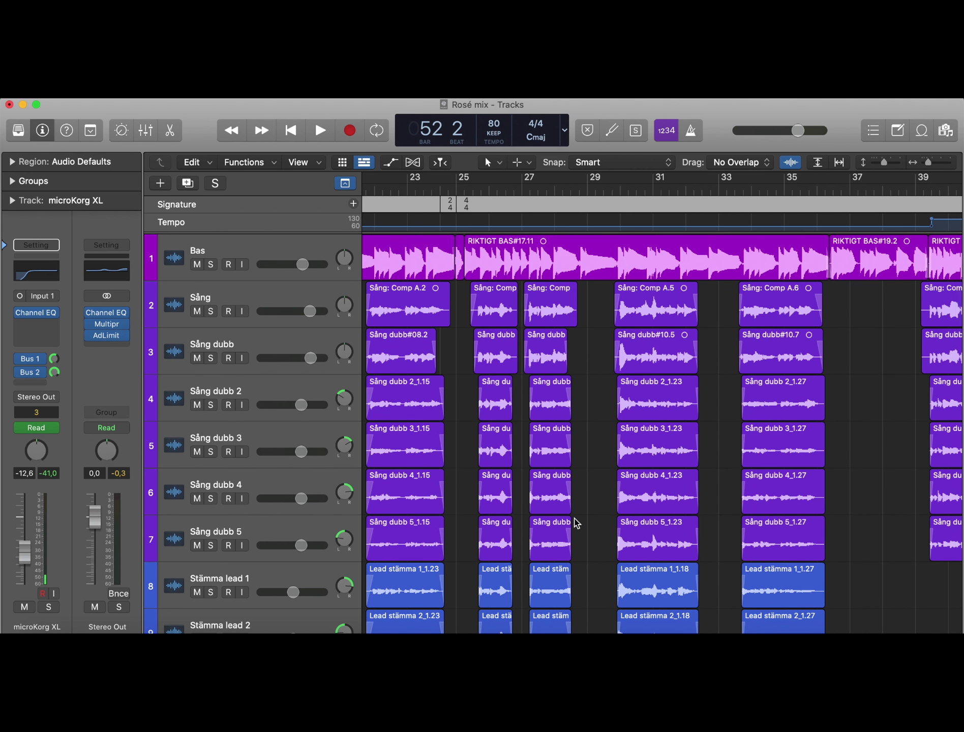
pyautogui.scroll(-15, 574, 520)
pyautogui.scroll(-6, 574, 521)
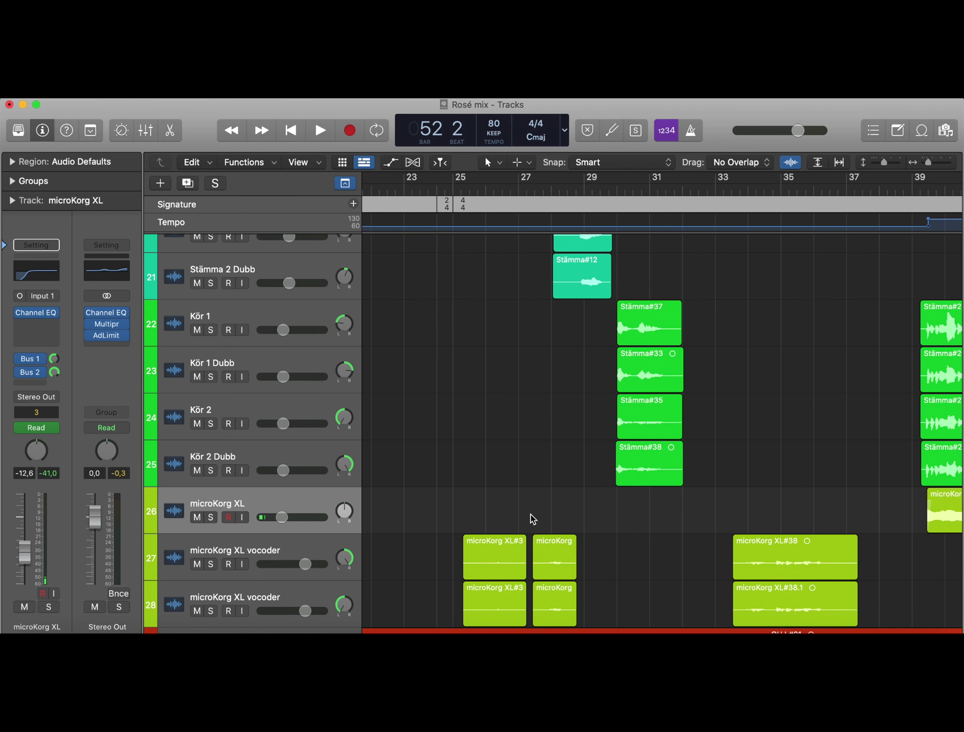
pyautogui.scroll(15, 625, 528)
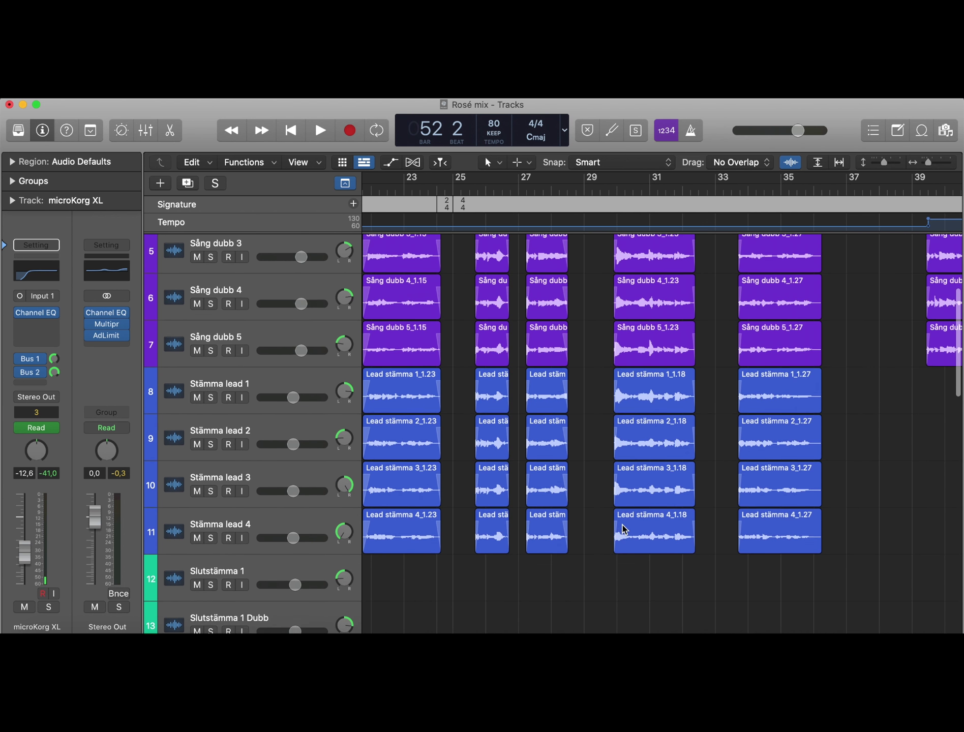
pyautogui.keyDown('alt'); pyautogui.scroll(-5, 624, 528); pyautogui.keyUp('alt')
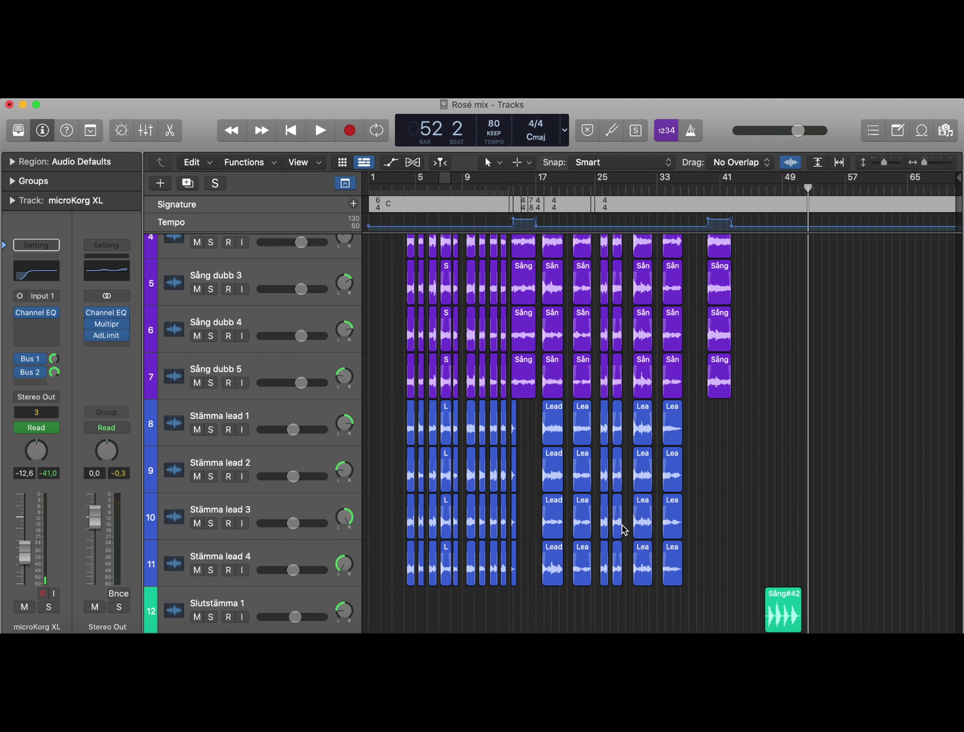
pyautogui.scroll(4, 744, 428)
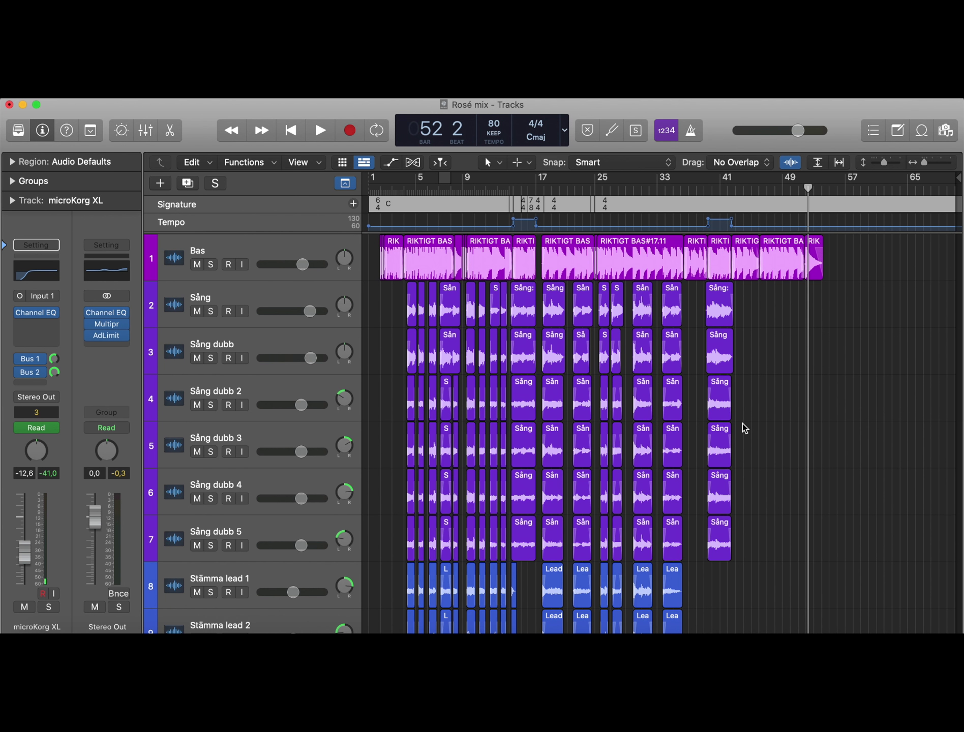